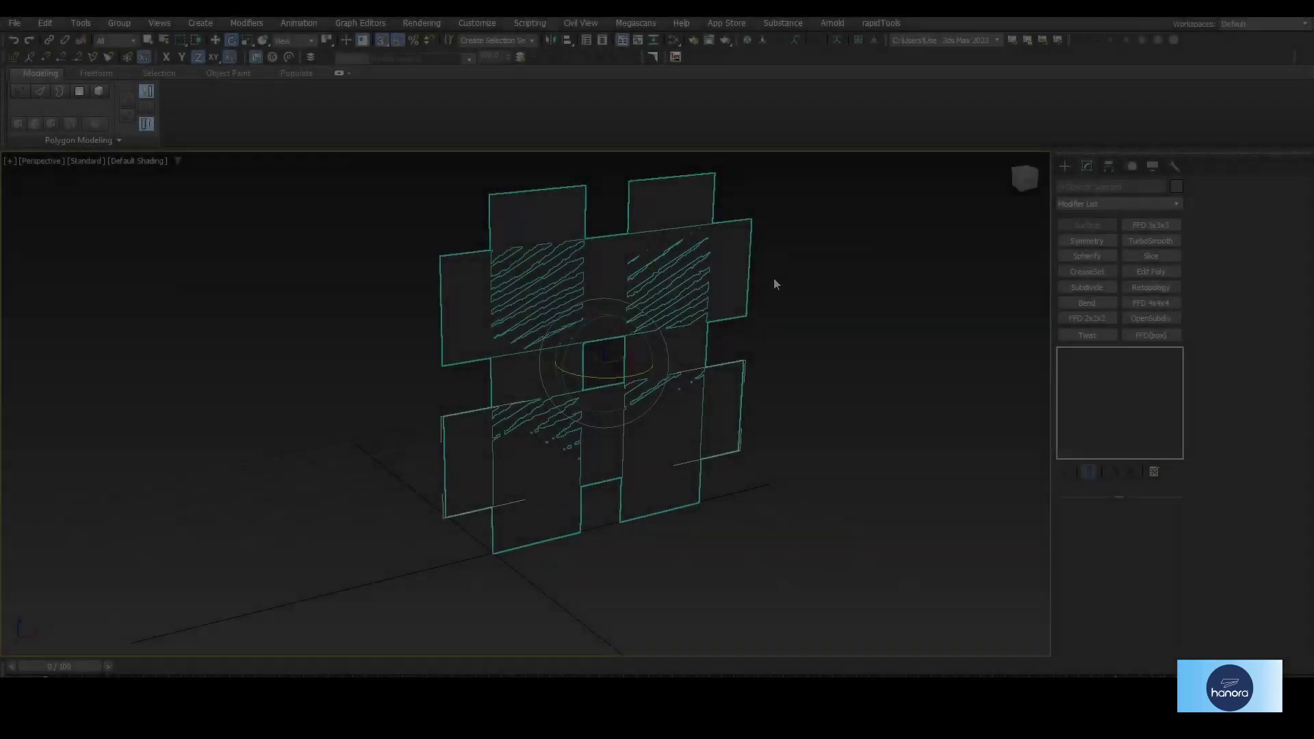
Zoom and pan around the finished woven disc preview
scroll(684, 397, up, 5)
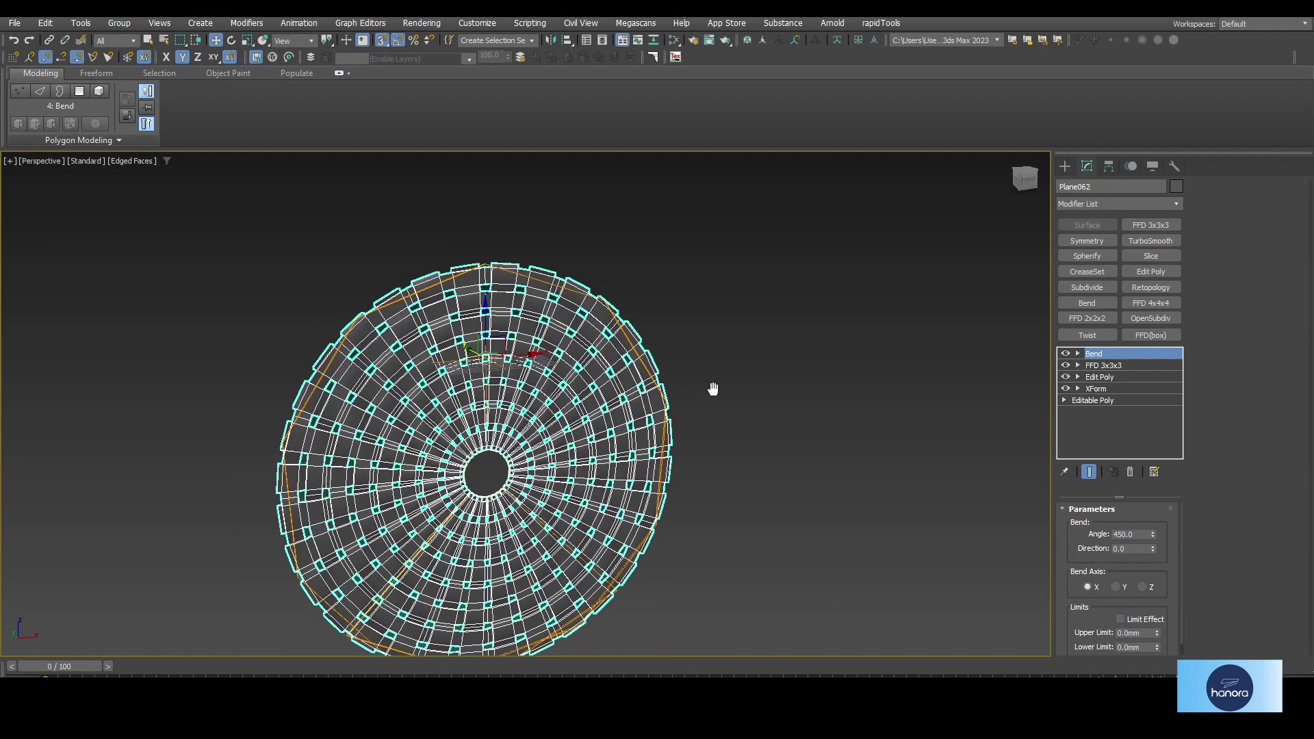
middle_drag(713, 381, 714, 391)
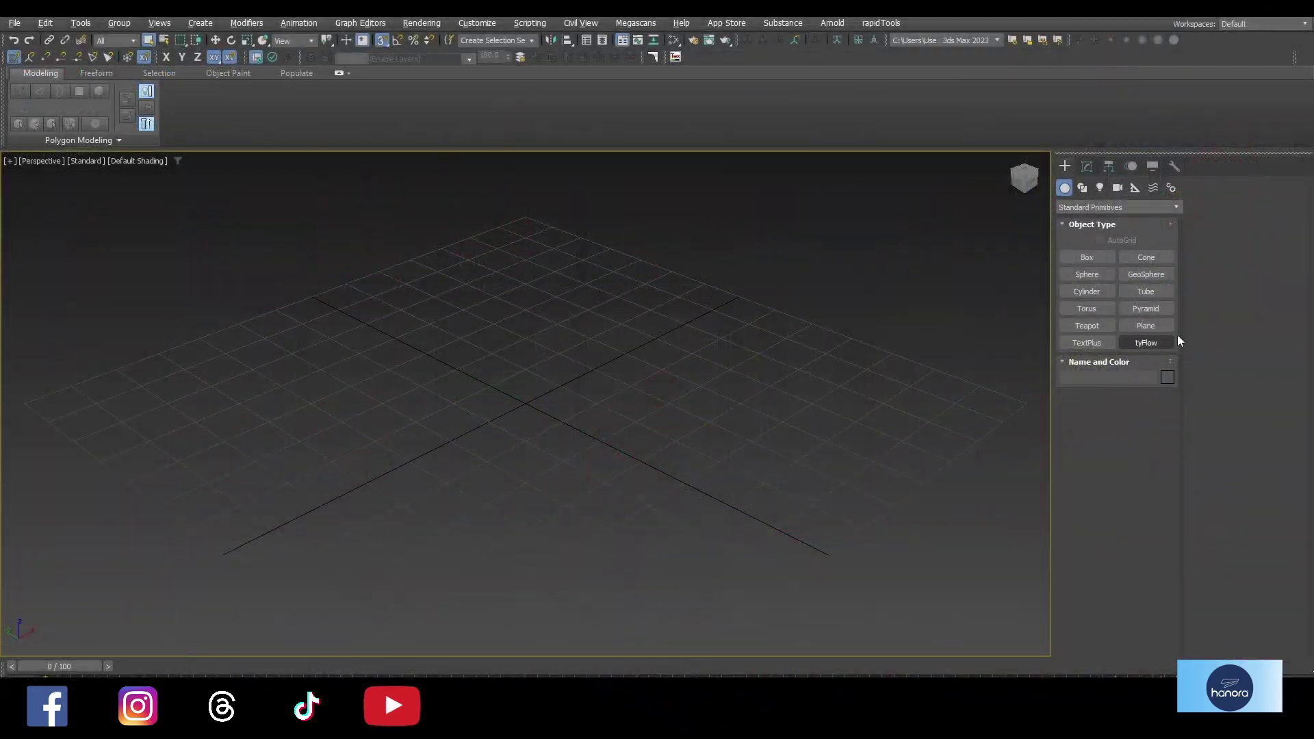
Create a 1778 × 508 mm single-segment Plane in the maximized Front view
click(1152, 326)
key(alt+w)
key(alt+w)
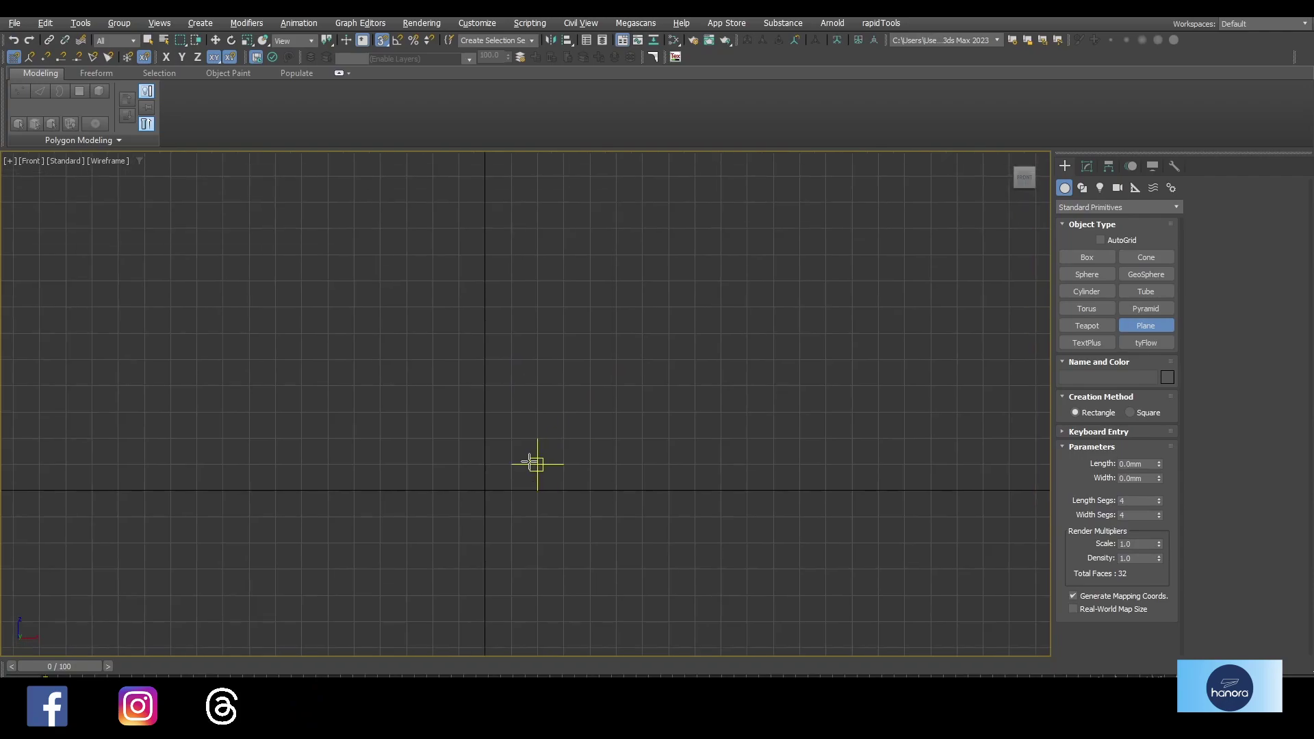
drag(484, 490, 538, 413)
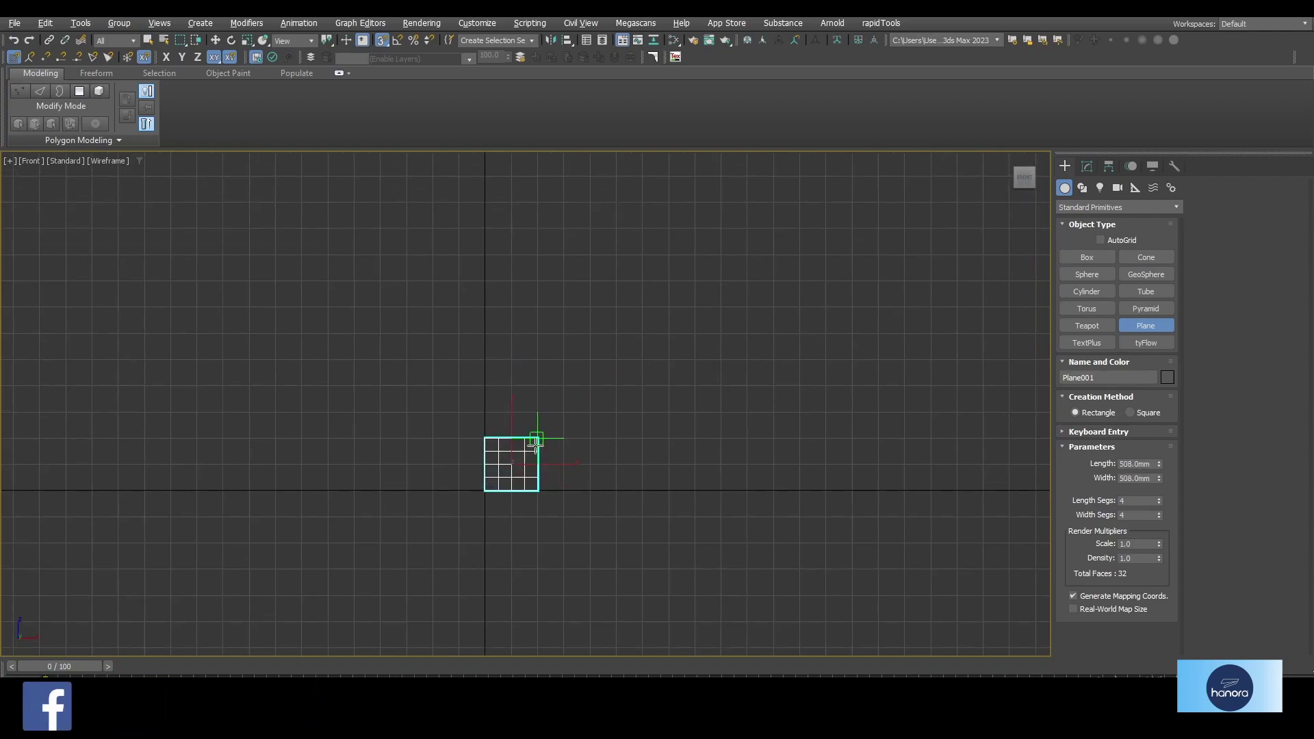
drag(538, 413, 538, 307)
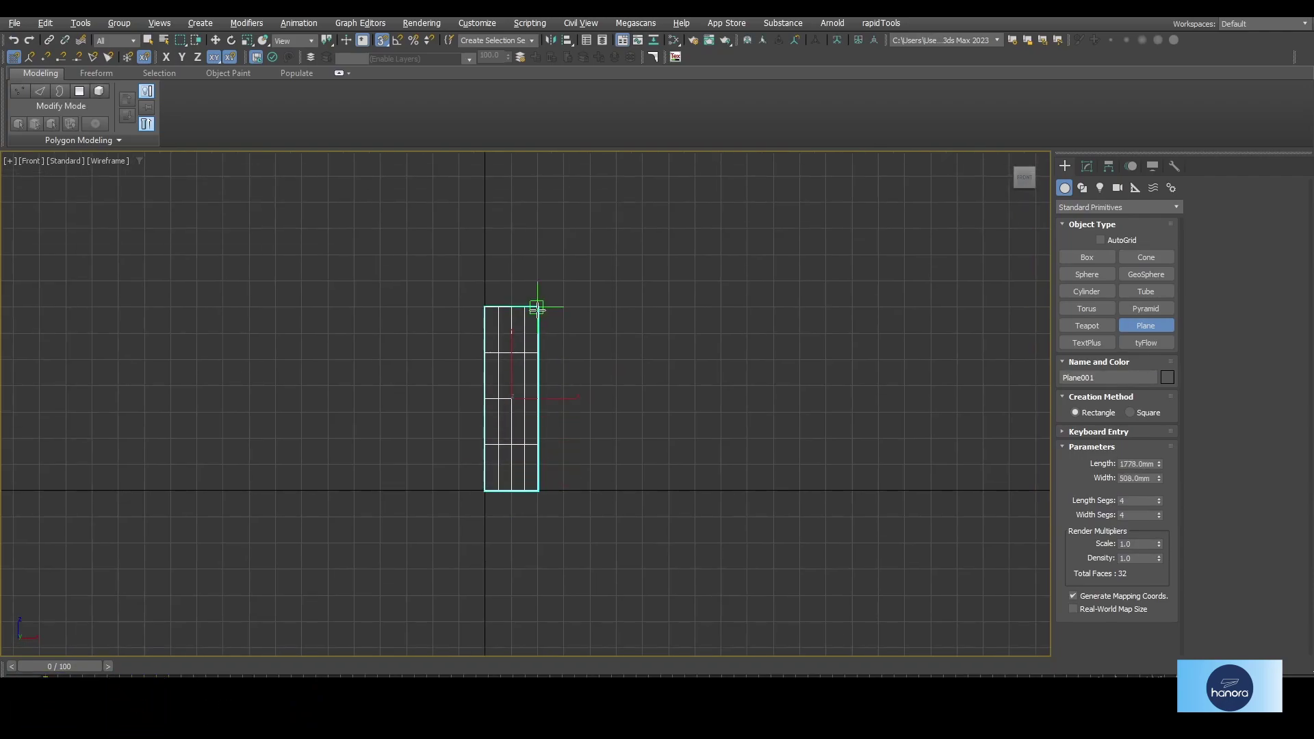
right_click(683, 336)
click(1089, 167)
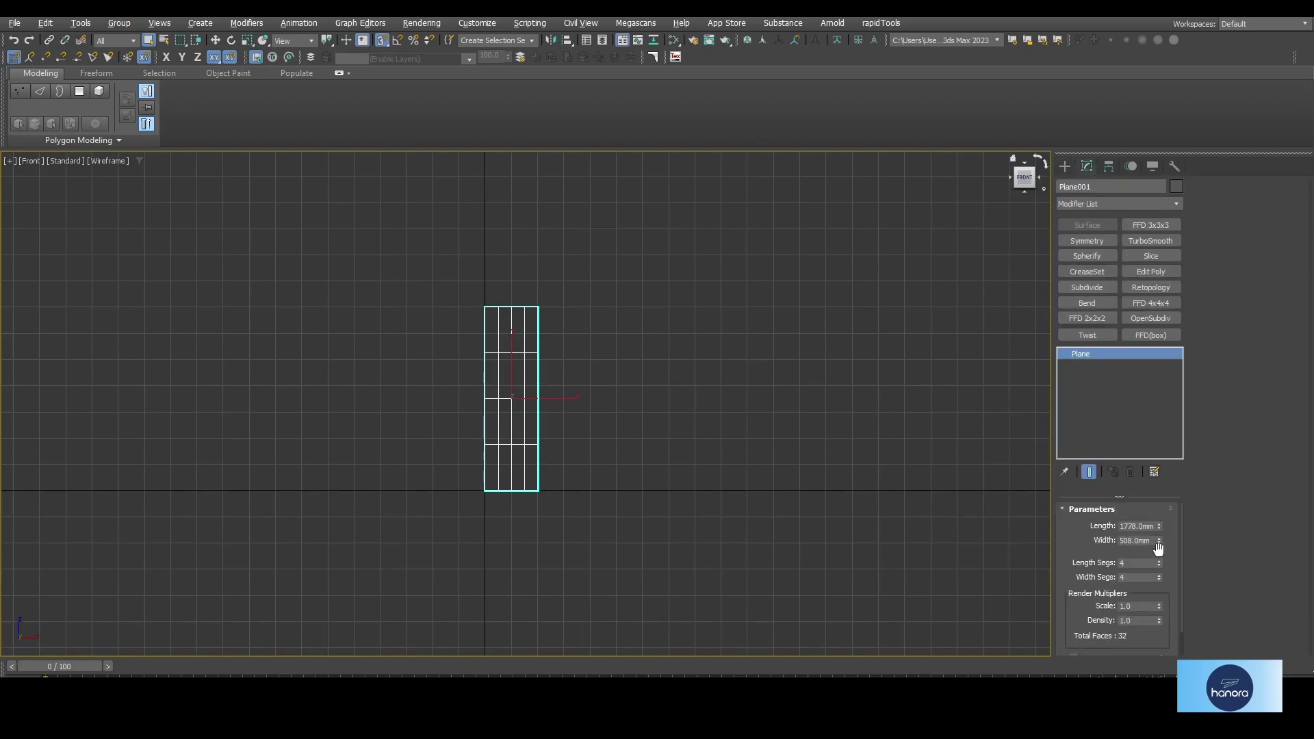
scroll(630, 478, up, 2)
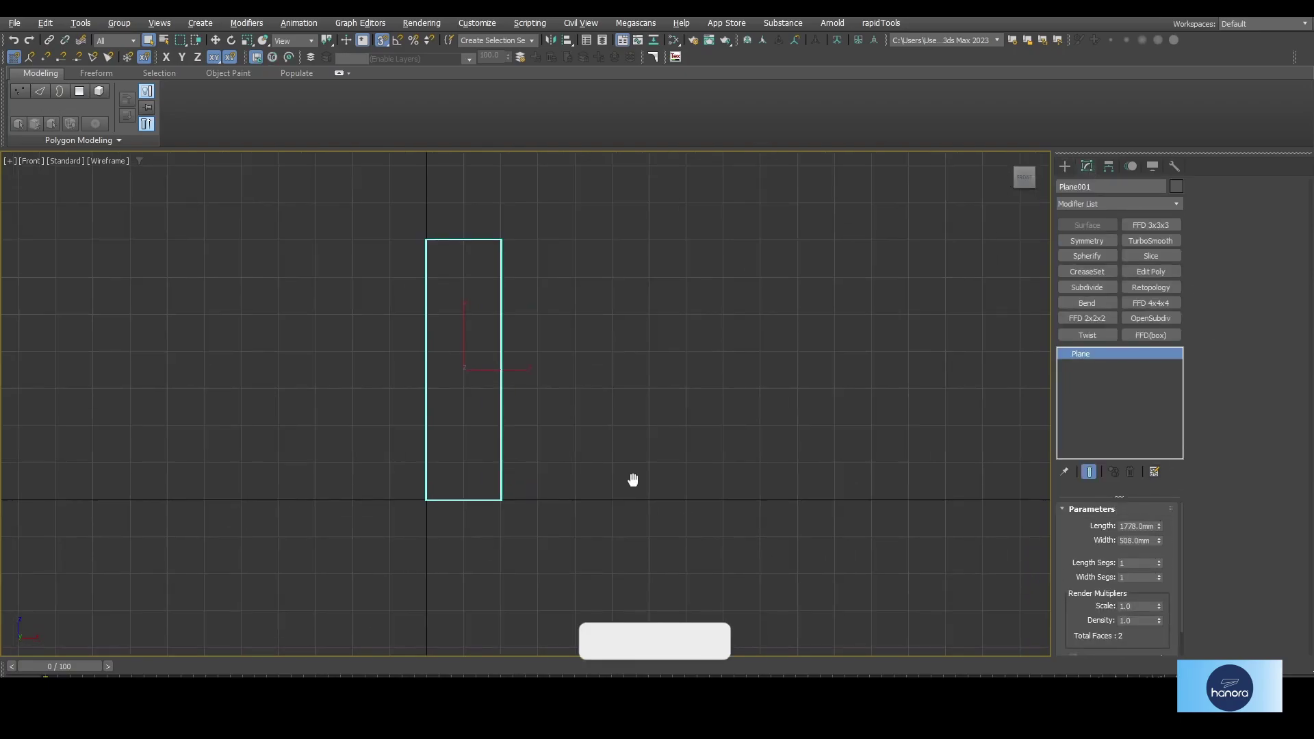
middle_drag(564, 493, 598, 543)
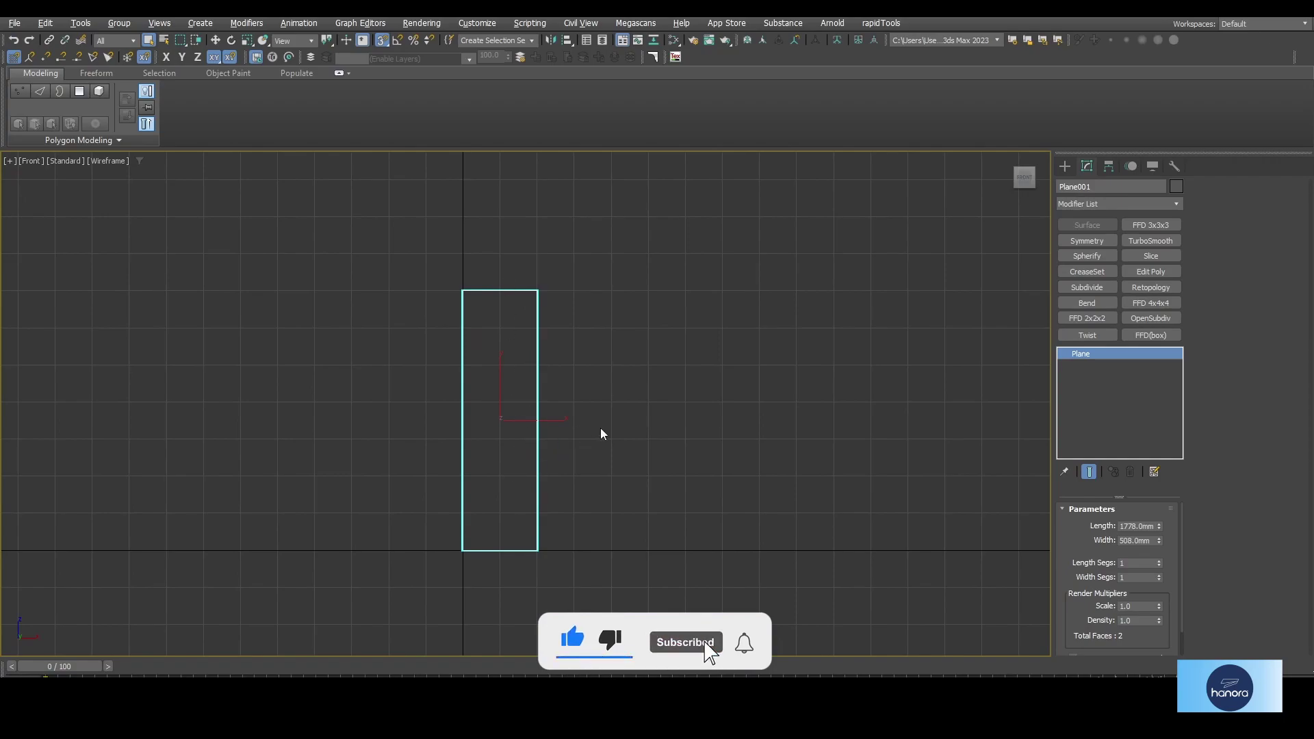
Shift-move a copy of the plane to its right, turn on angle snap, and select both planes
key(w)
scroll(519, 420, up, 2)
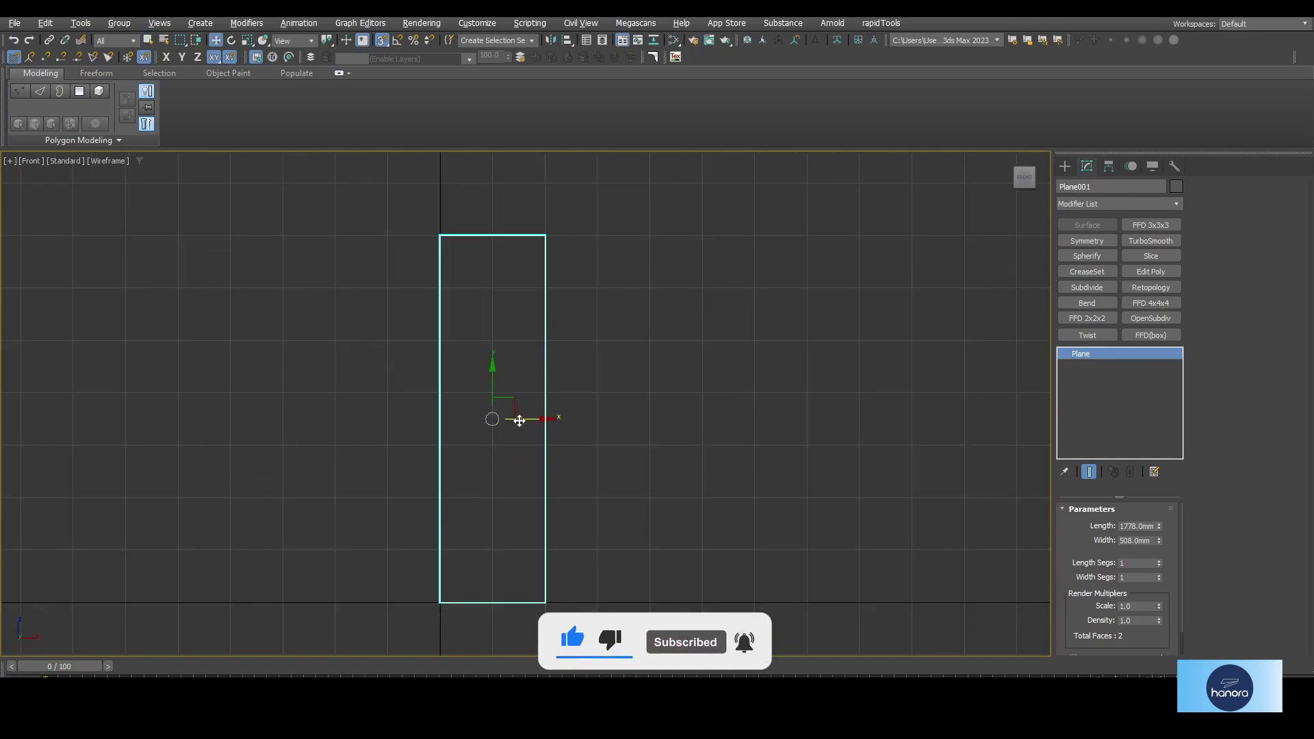
shift+drag(443, 260, 622, 264)
click(658, 435)
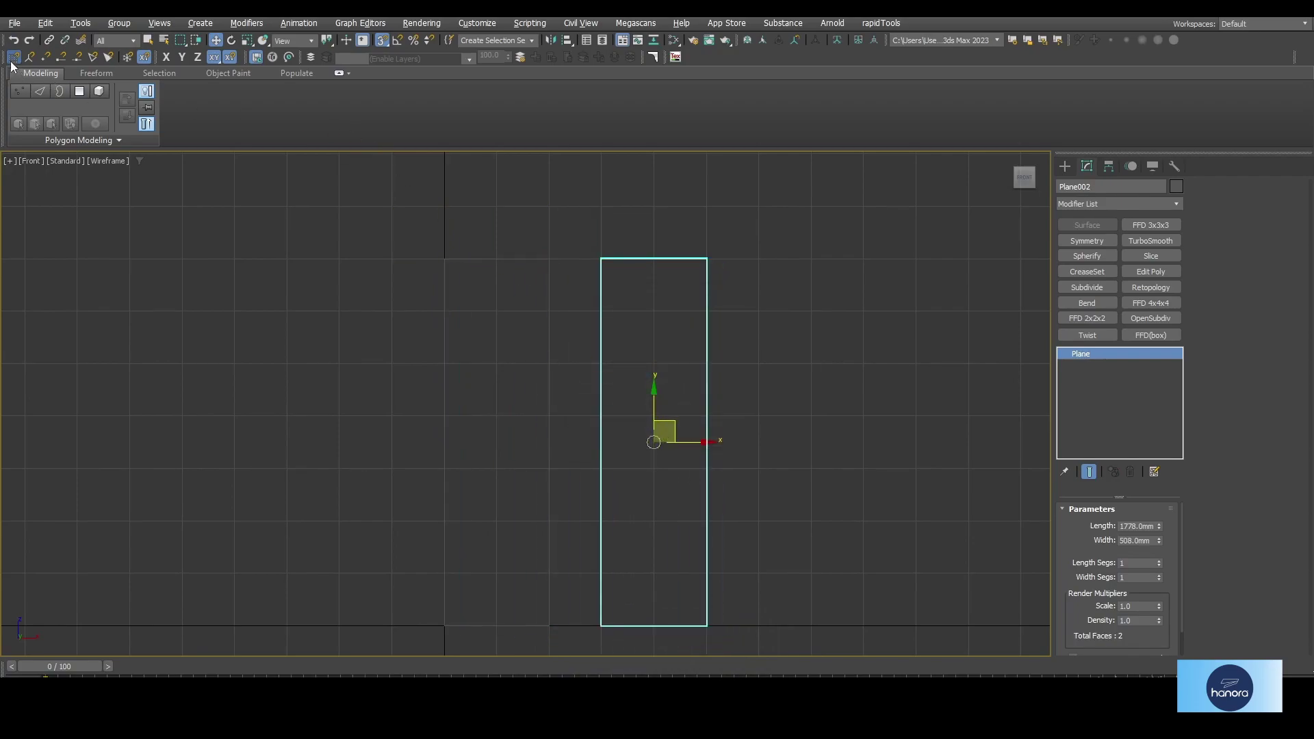
click(395, 40)
middle_drag(836, 386, 787, 376)
mouse_move(848, 331)
mouse_down()
mouse_move(293, 446)
mouse_move(339, 473)
mouse_up()
Clone both planes rotated 90° so the copies cross the upright pair
key(e)
middle_drag(555, 538, 557, 544)
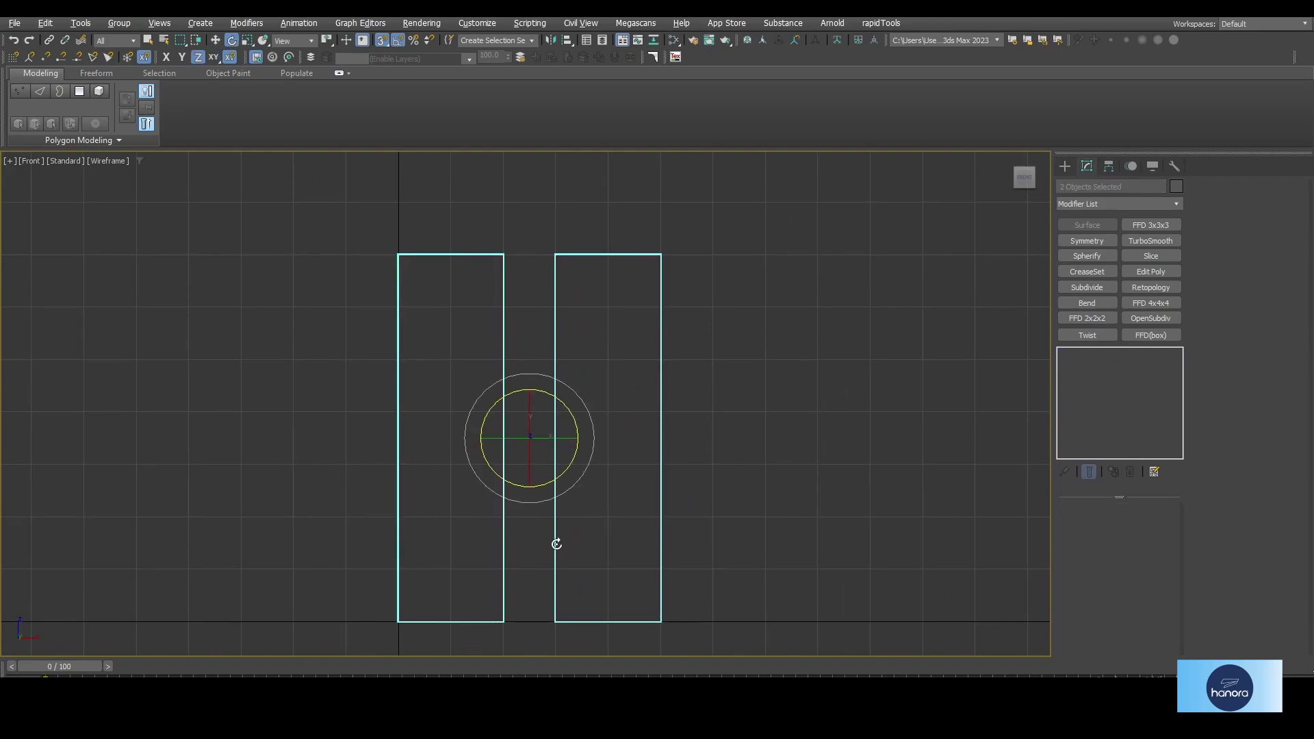
drag(569, 467, 596, 410)
click(658, 433)
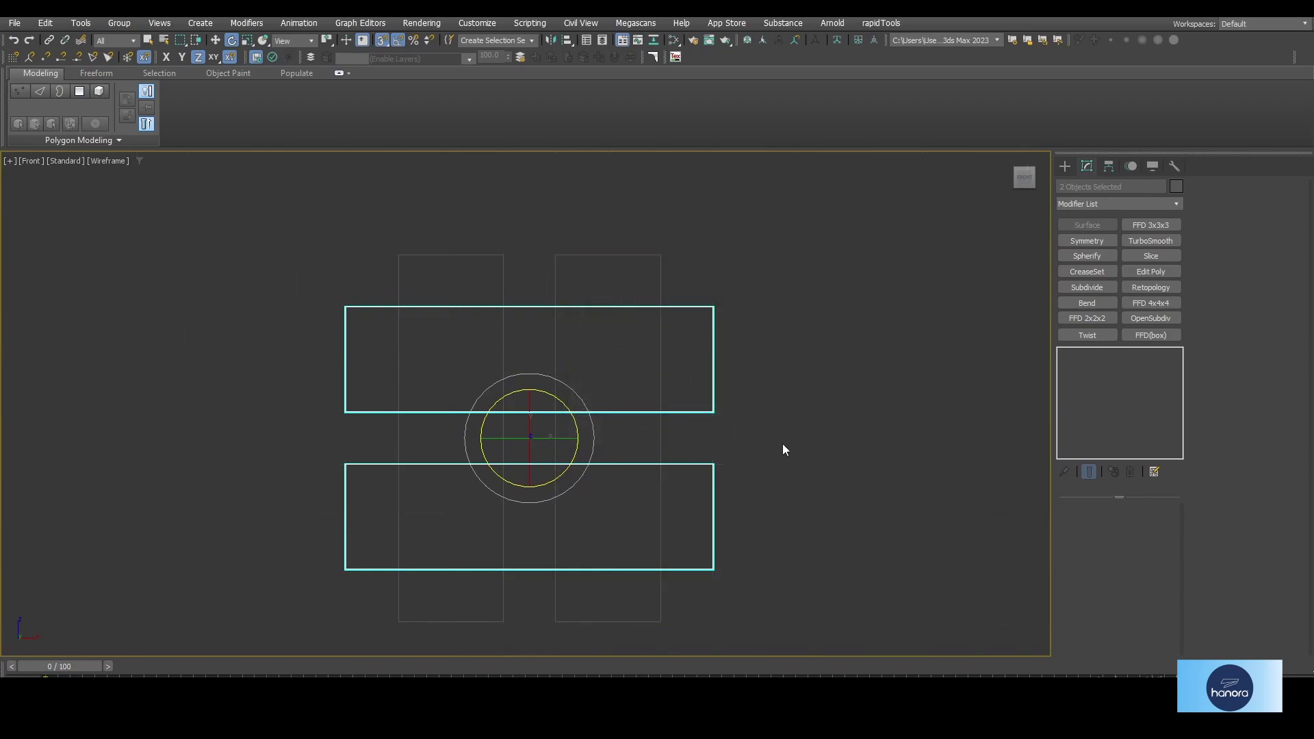
Convert all four planes to Editable Poly and maximize the Perspective view
drag(821, 230, 470, 531)
right_click(758, 334)
mouse_move(815, 503)
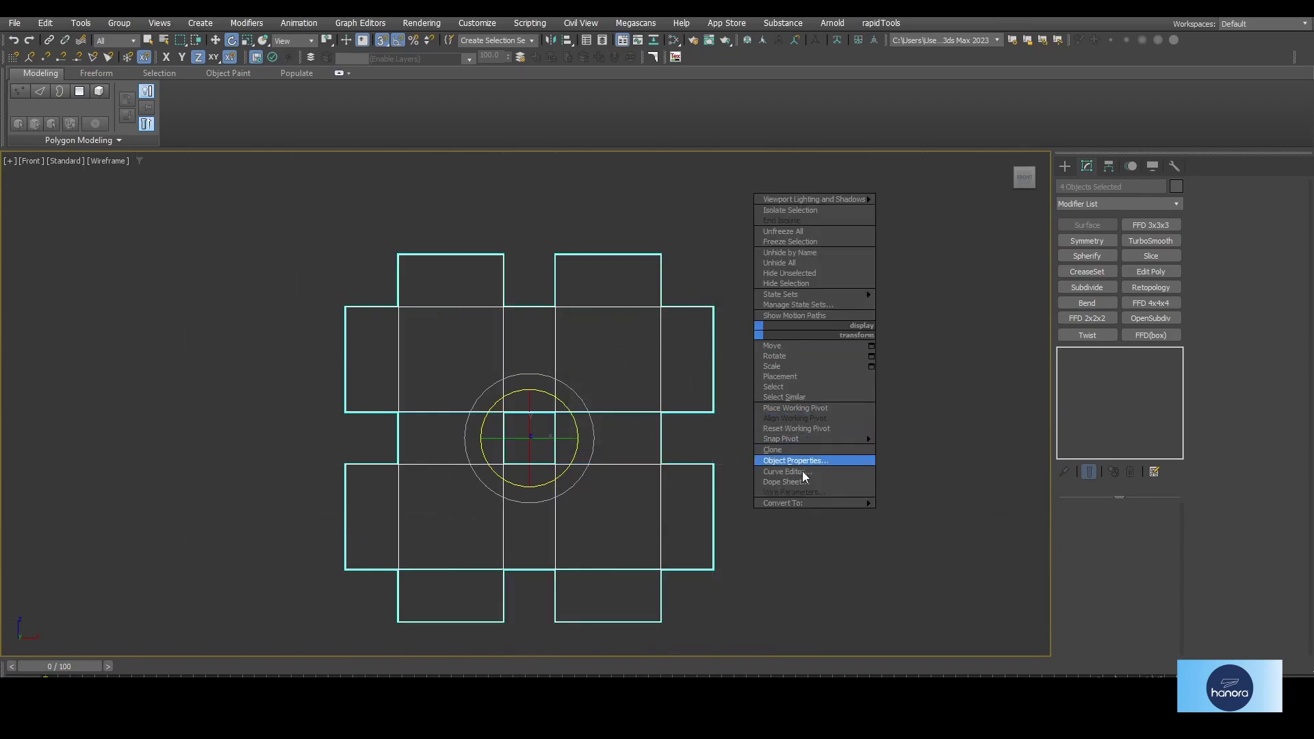
click(921, 517)
key(alt+w)
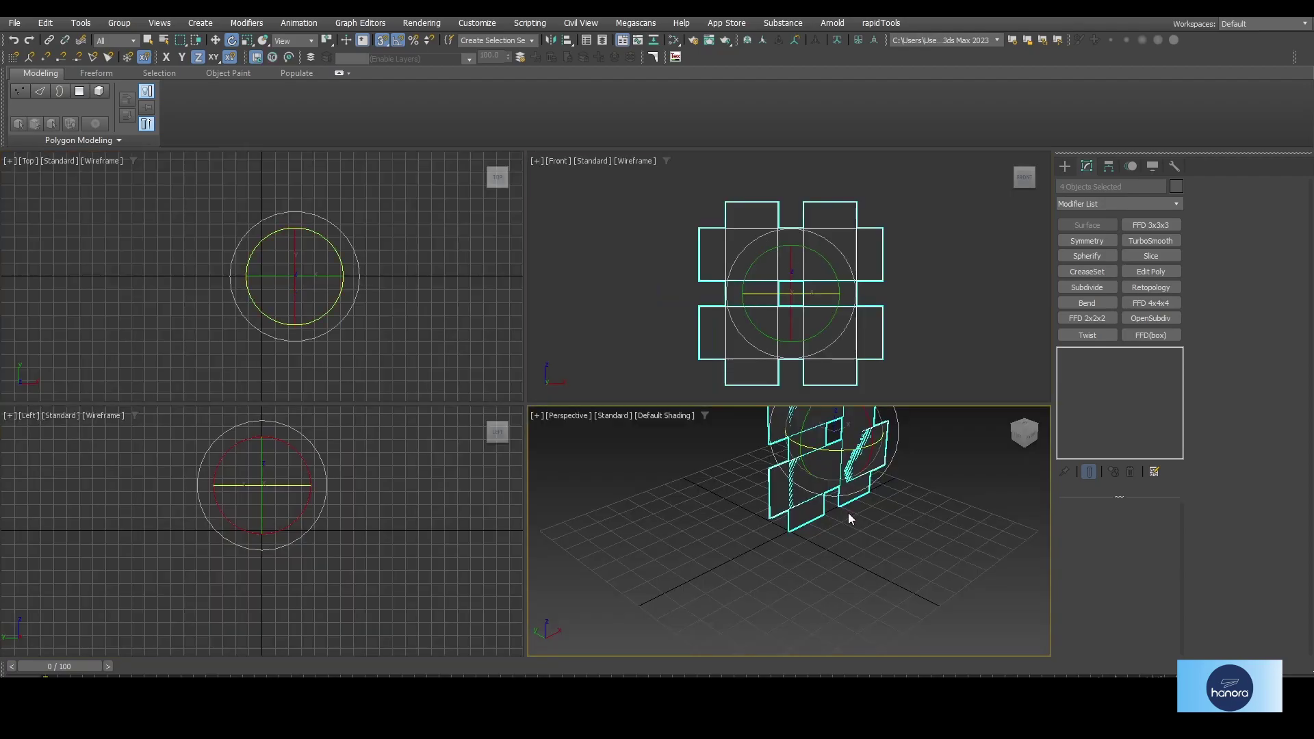
middle_click(849, 512)
key(alt+w)
middle_drag(774, 522, 753, 504)
Narrow the selection down to the upper horizontal plane
key(ctrl+z)
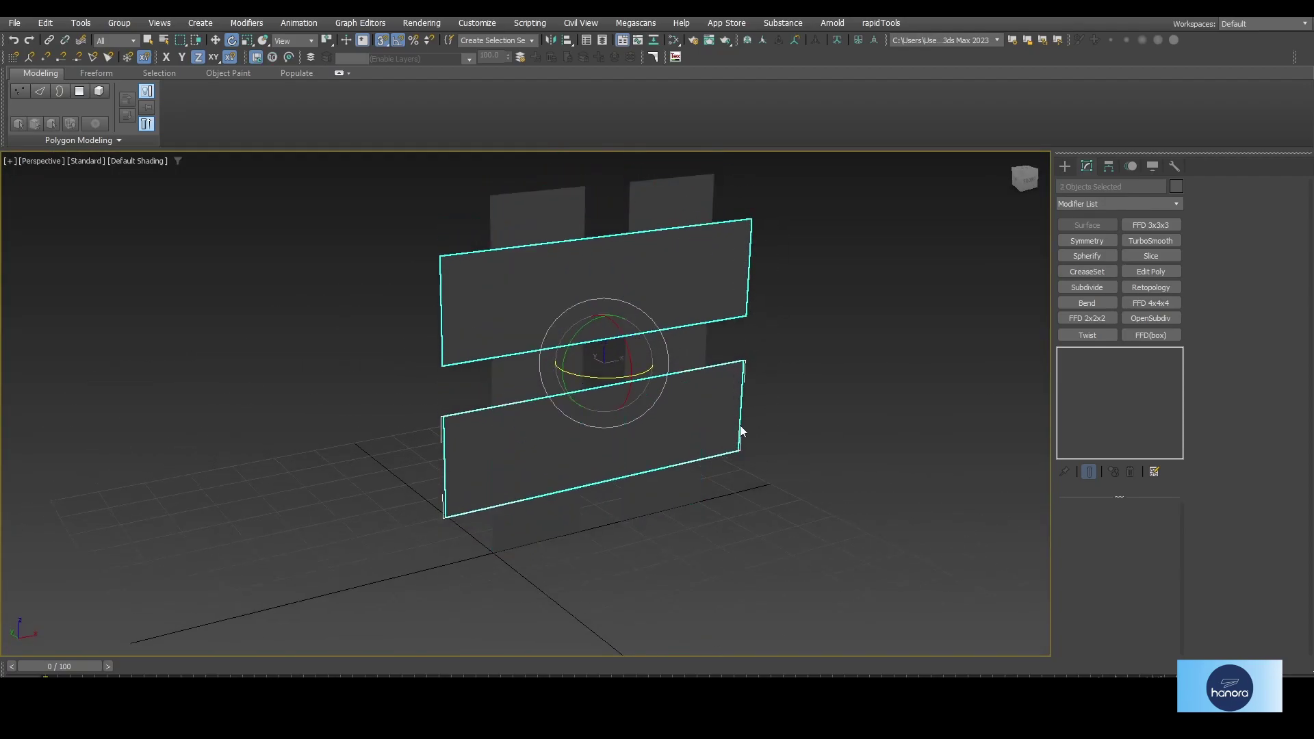
middle_drag(740, 434, 750, 465)
drag(692, 285, 693, 286)
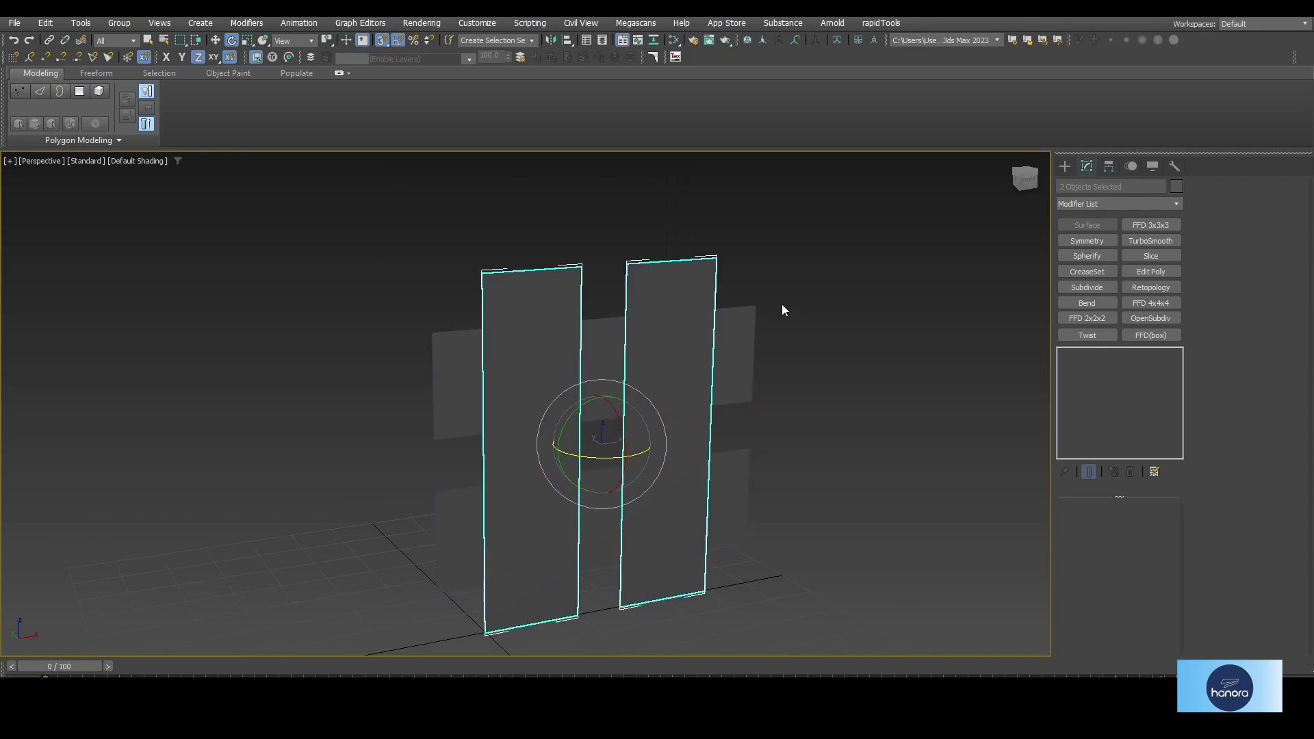
click(743, 321)
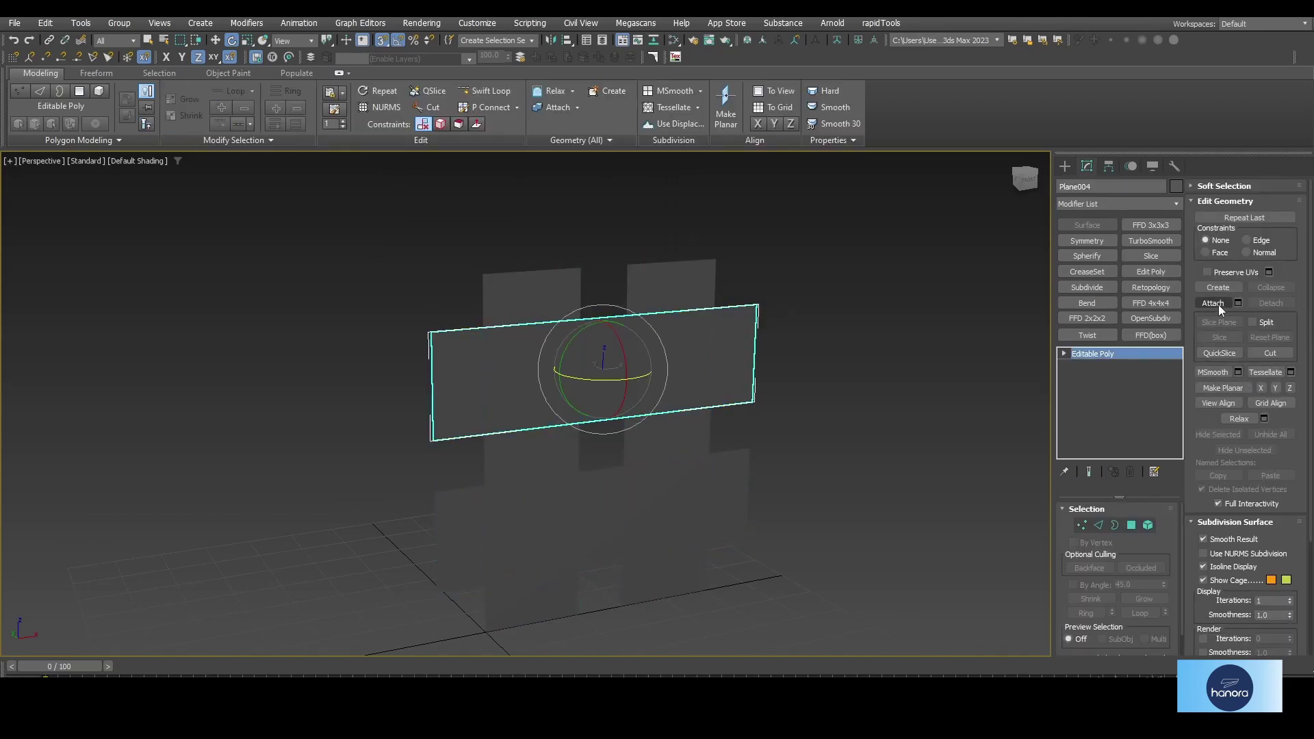
Attach the lower horizontal plane to the upper one, and the left vertical plane to the right one
click(1219, 306)
click(596, 520)
right_click(821, 429)
click(678, 479)
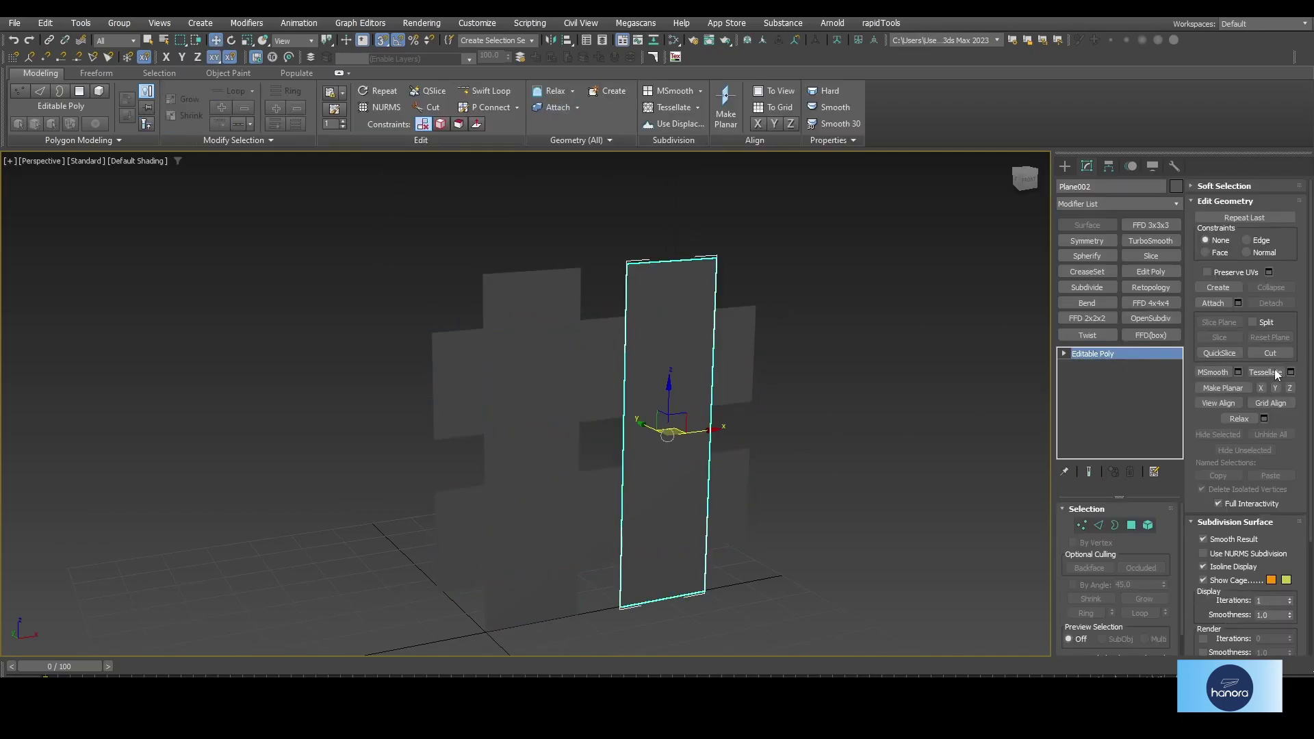
click(1213, 306)
click(527, 445)
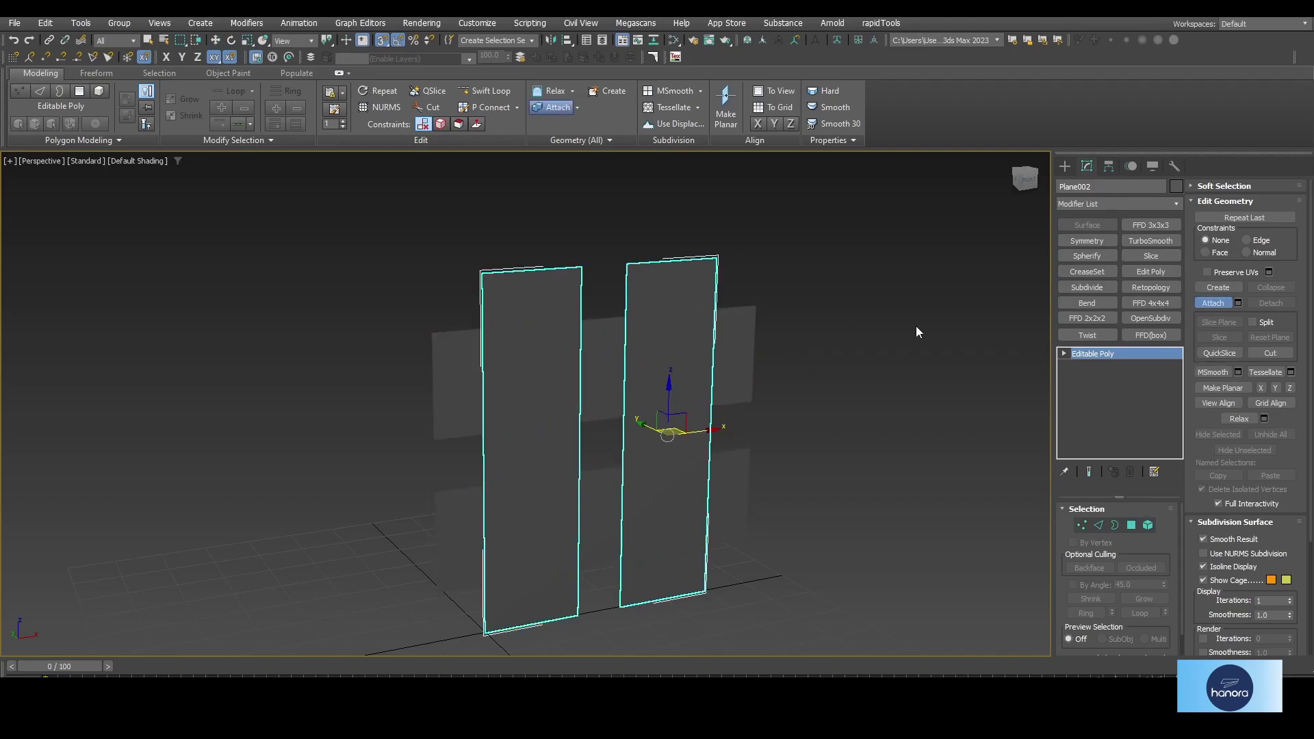
key(alt+w)
key(alt+w)
middle_drag(655, 288, 671, 337)
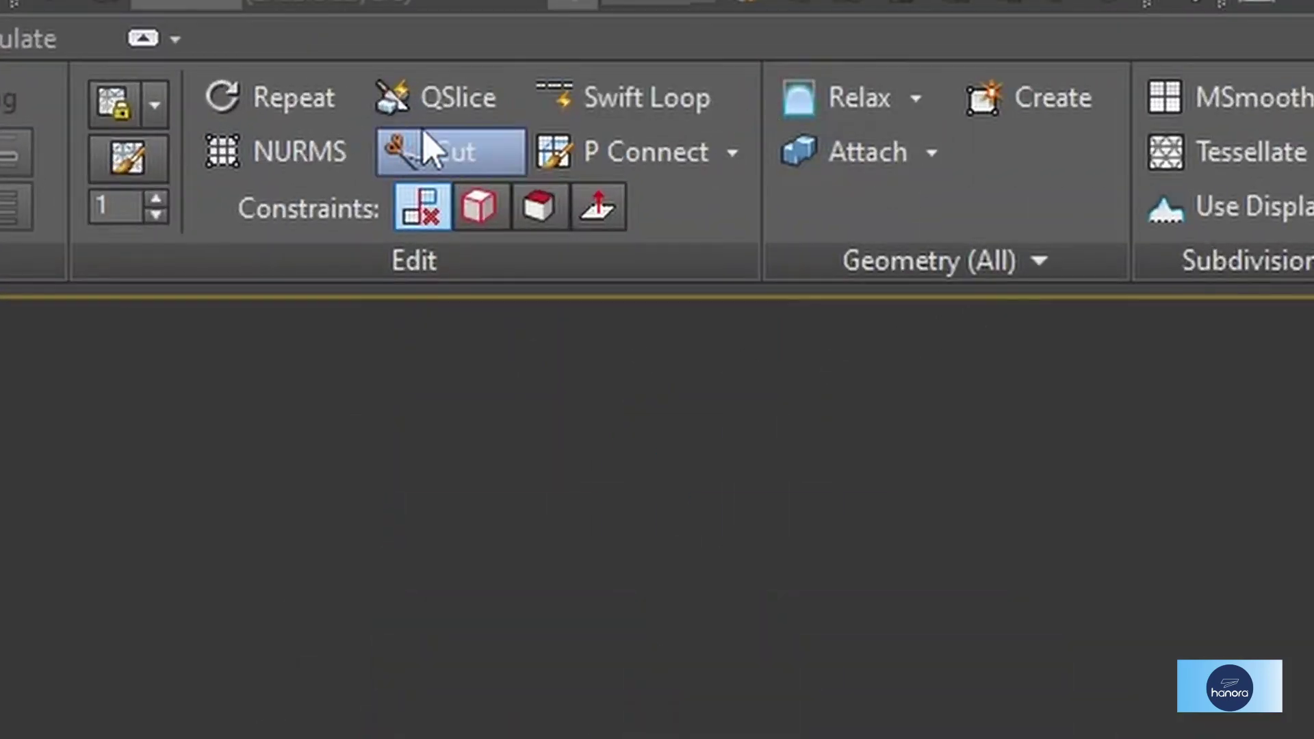
QuickSlice horizontal cuts along the top and bottom edges of the bands
click(451, 107)
scroll(502, 288, up, 3)
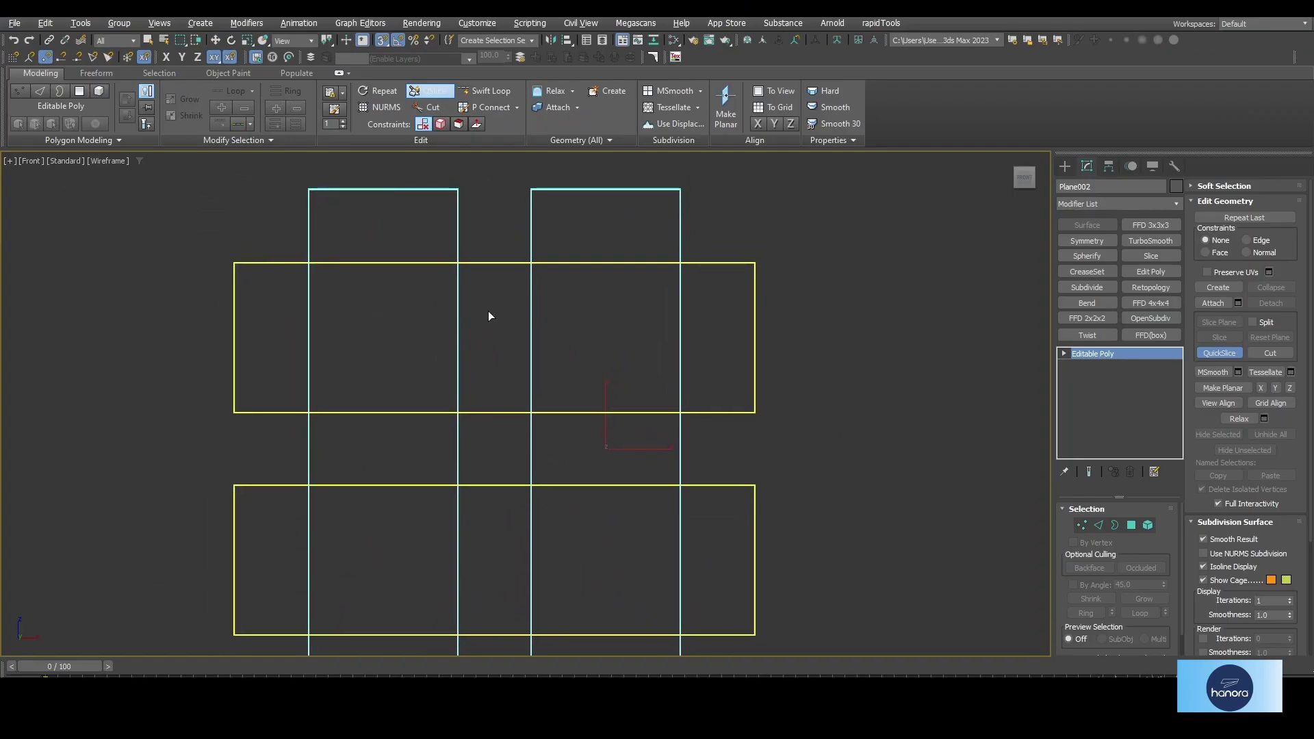
click(237, 264)
click(755, 264)
middle_drag(283, 464, 261, 391)
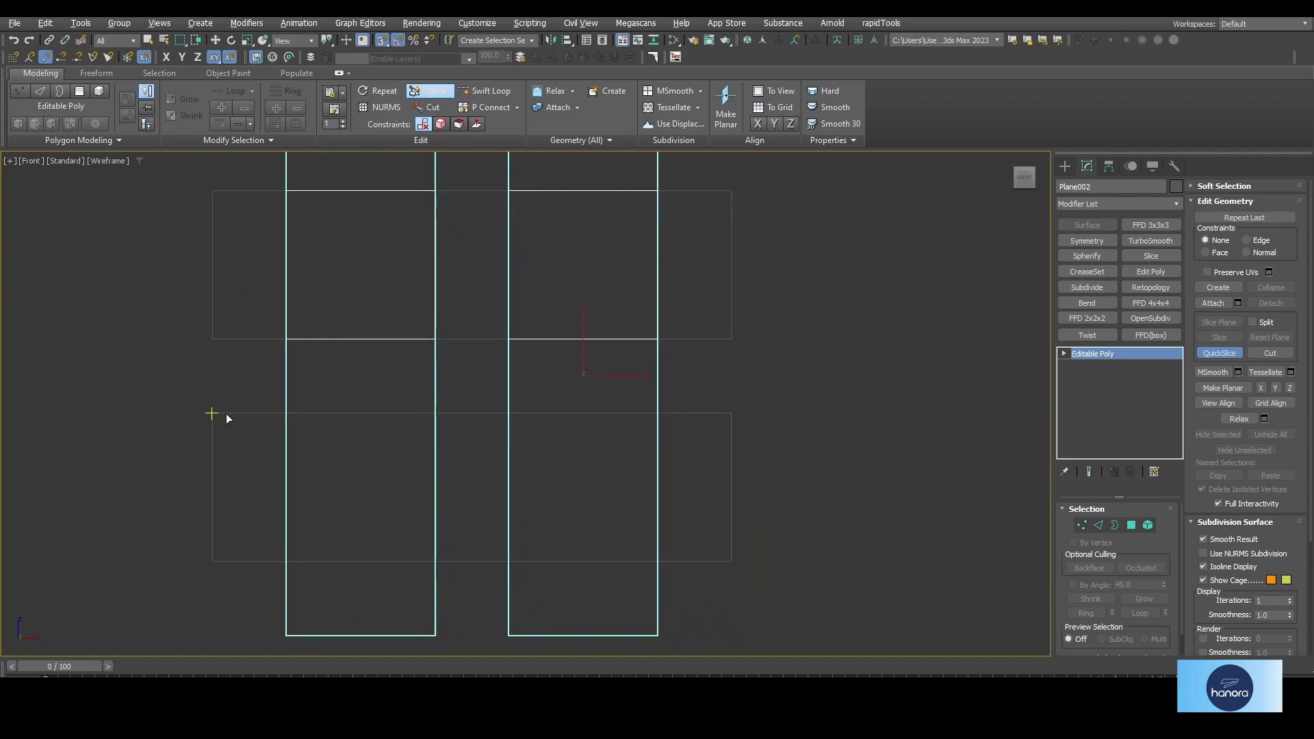
click(213, 412)
click(730, 414)
click(731, 563)
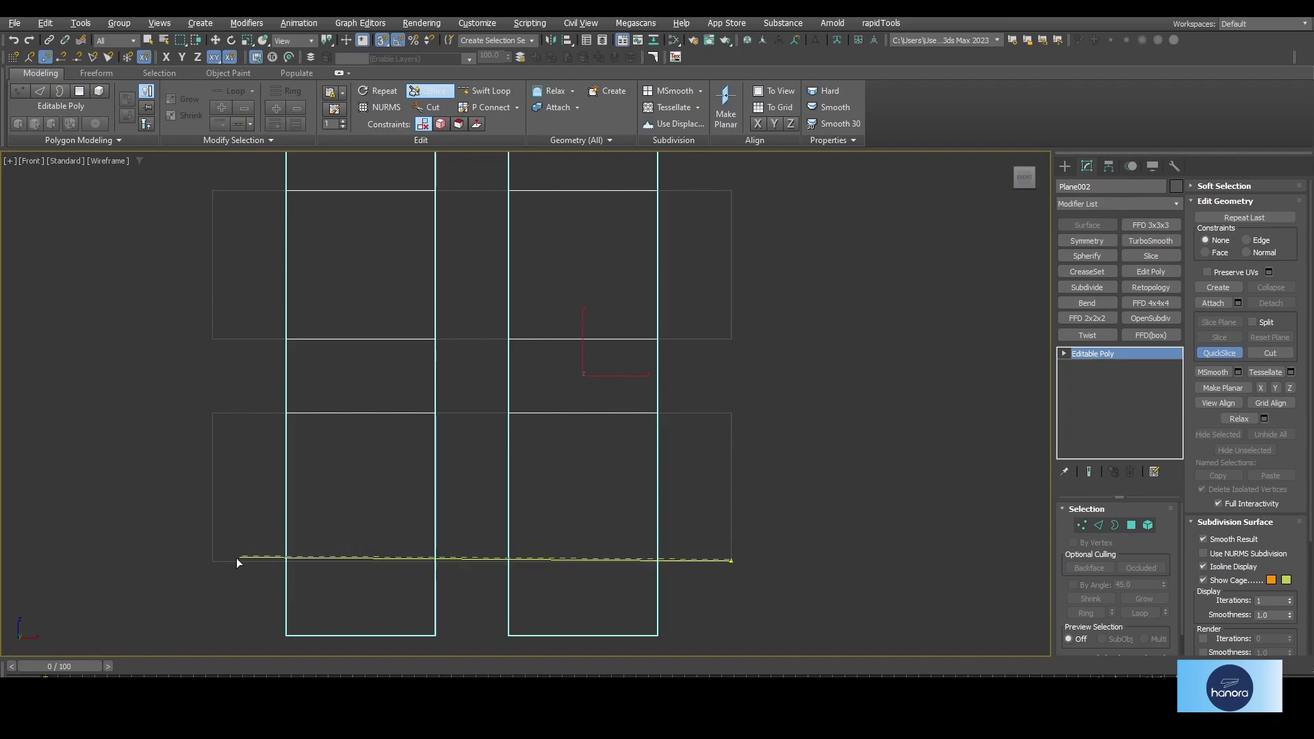
click(237, 557)
right_click(302, 541)
key(w)
scroll(805, 383, down, 2)
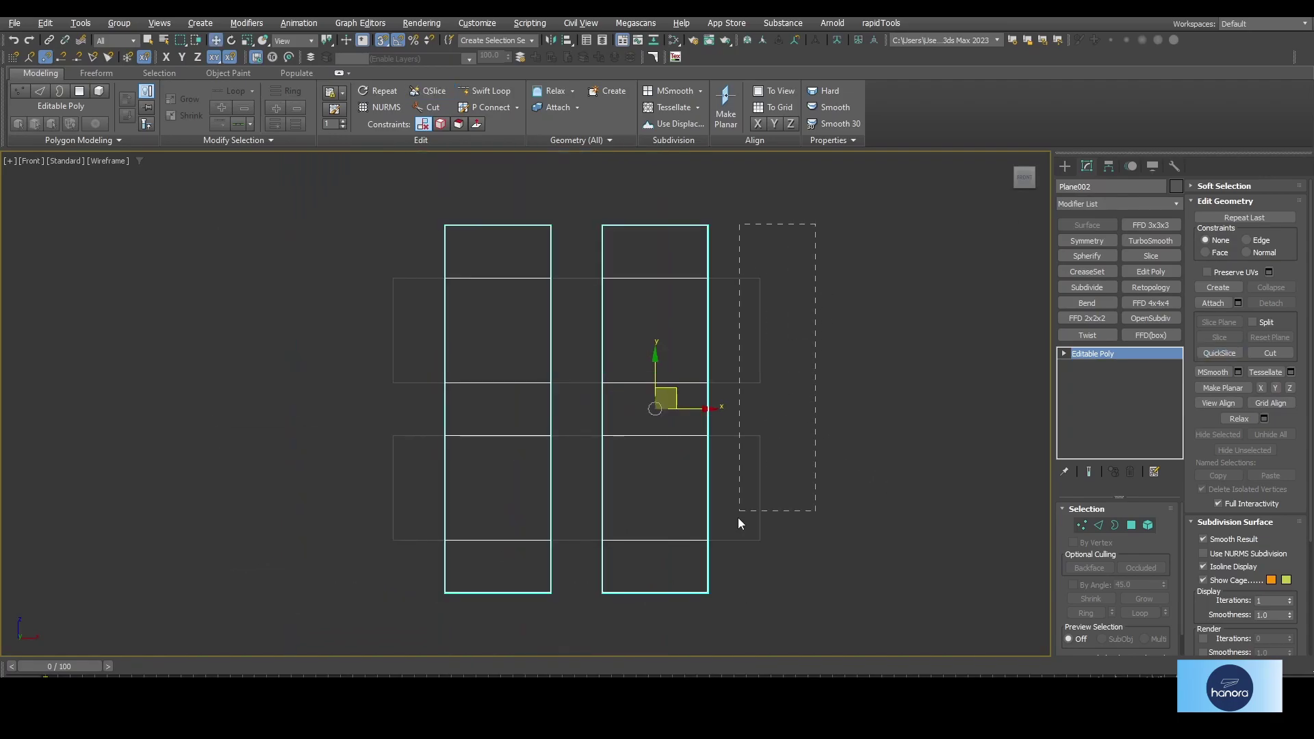
Slice vertical cuts through both bands at each edge of the upright strips
drag(738, 524, 738, 524)
middle_drag(652, 359, 652, 391)
click(431, 91)
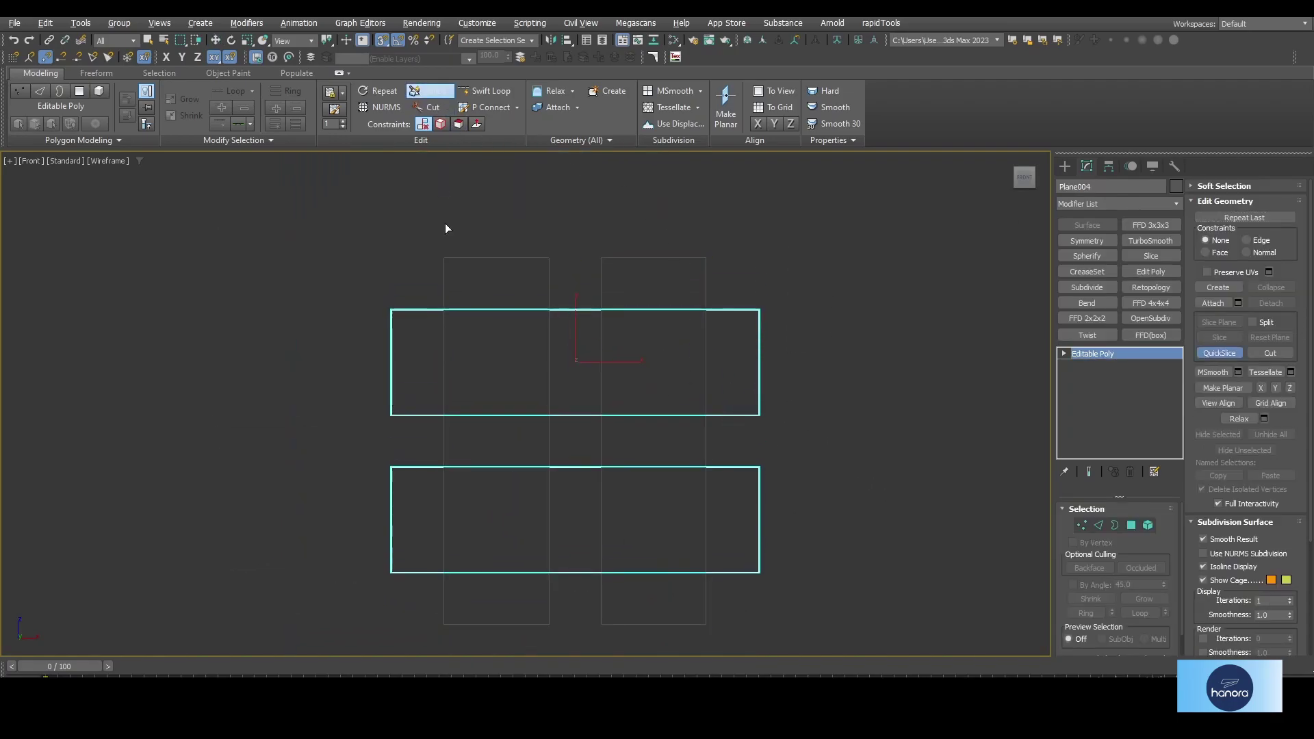
click(444, 259)
click(443, 624)
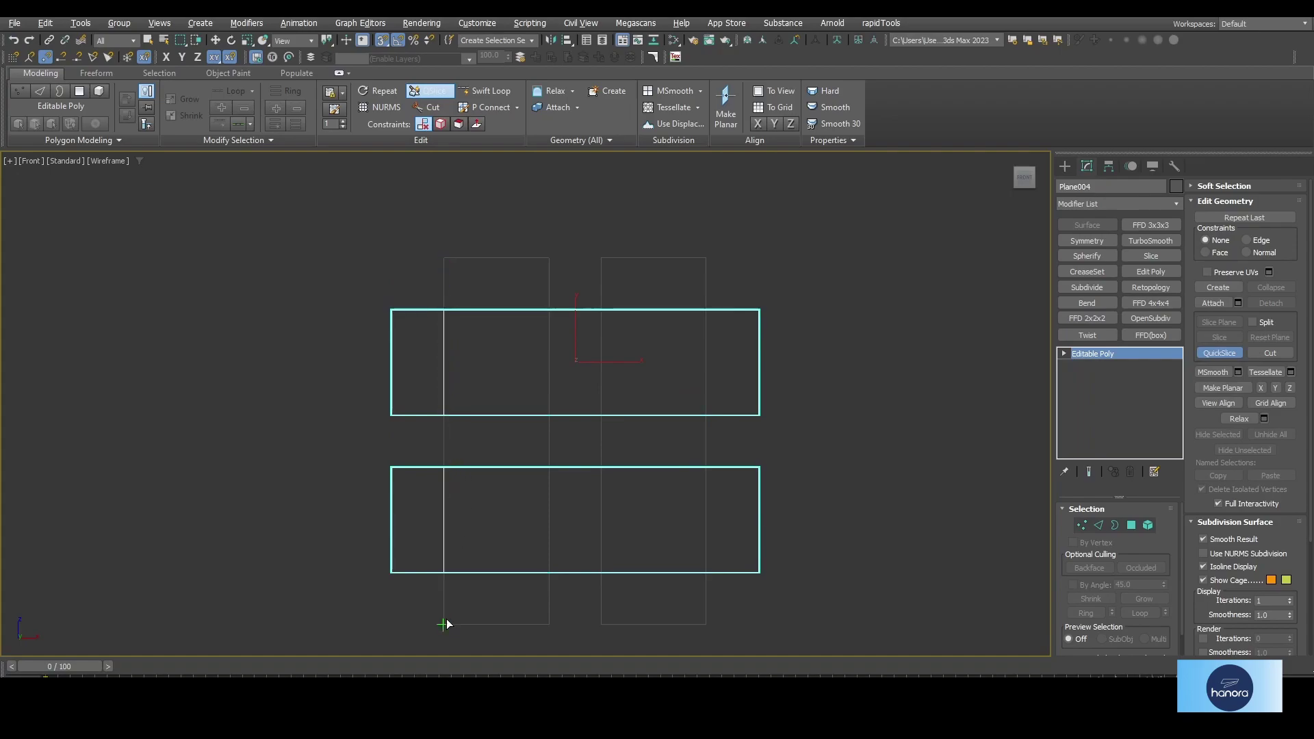
click(548, 625)
click(548, 259)
click(601, 259)
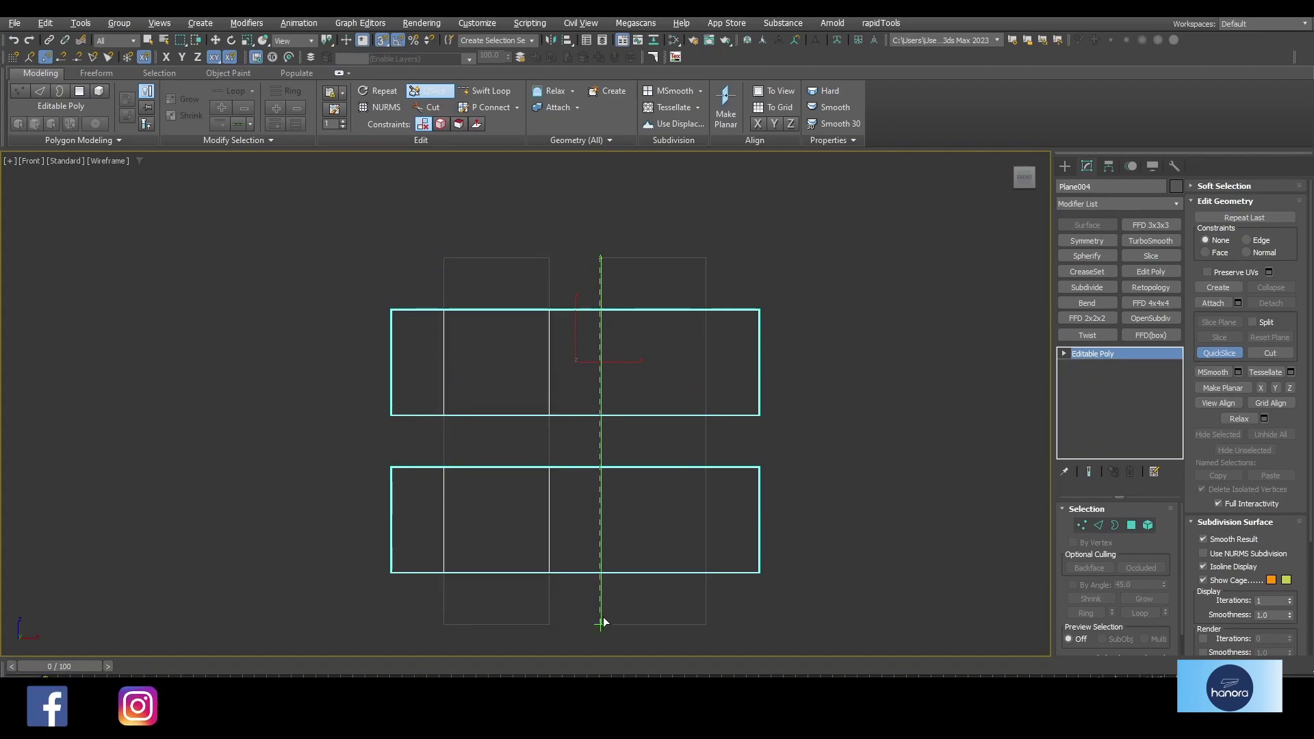
click(601, 623)
click(706, 625)
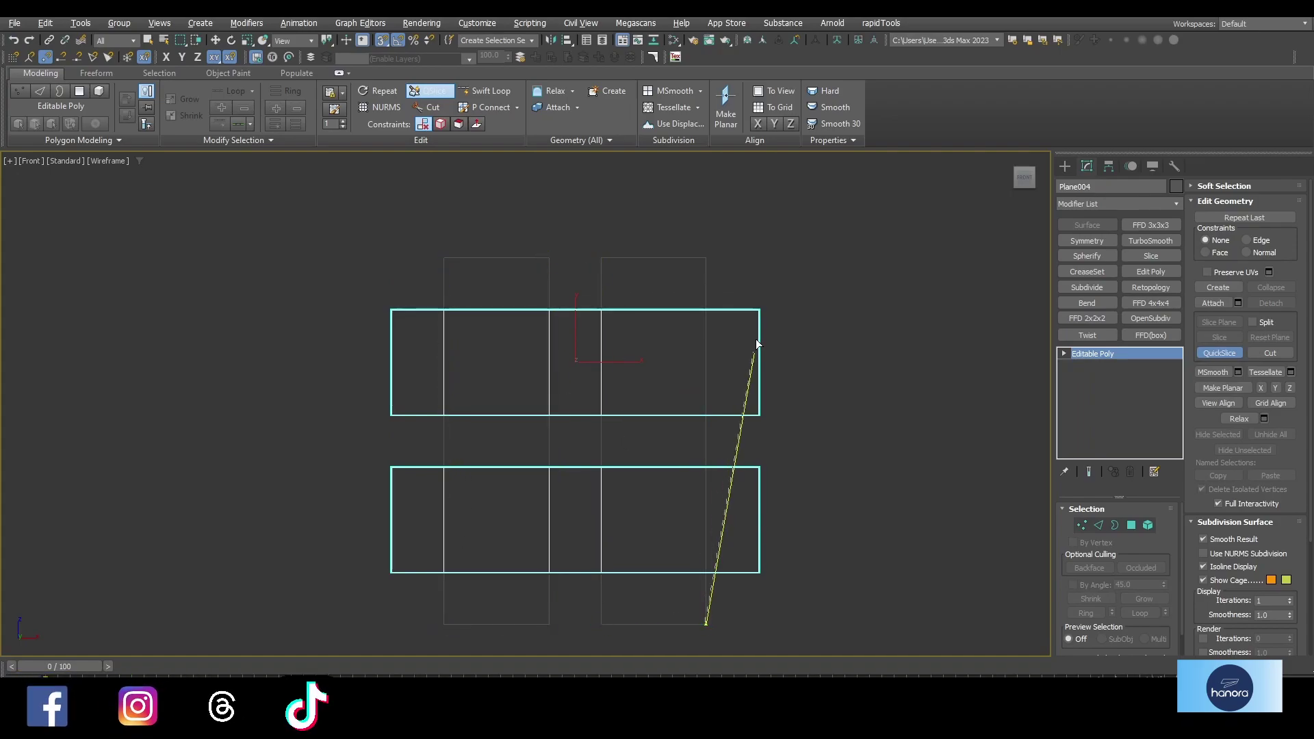
click(706, 261)
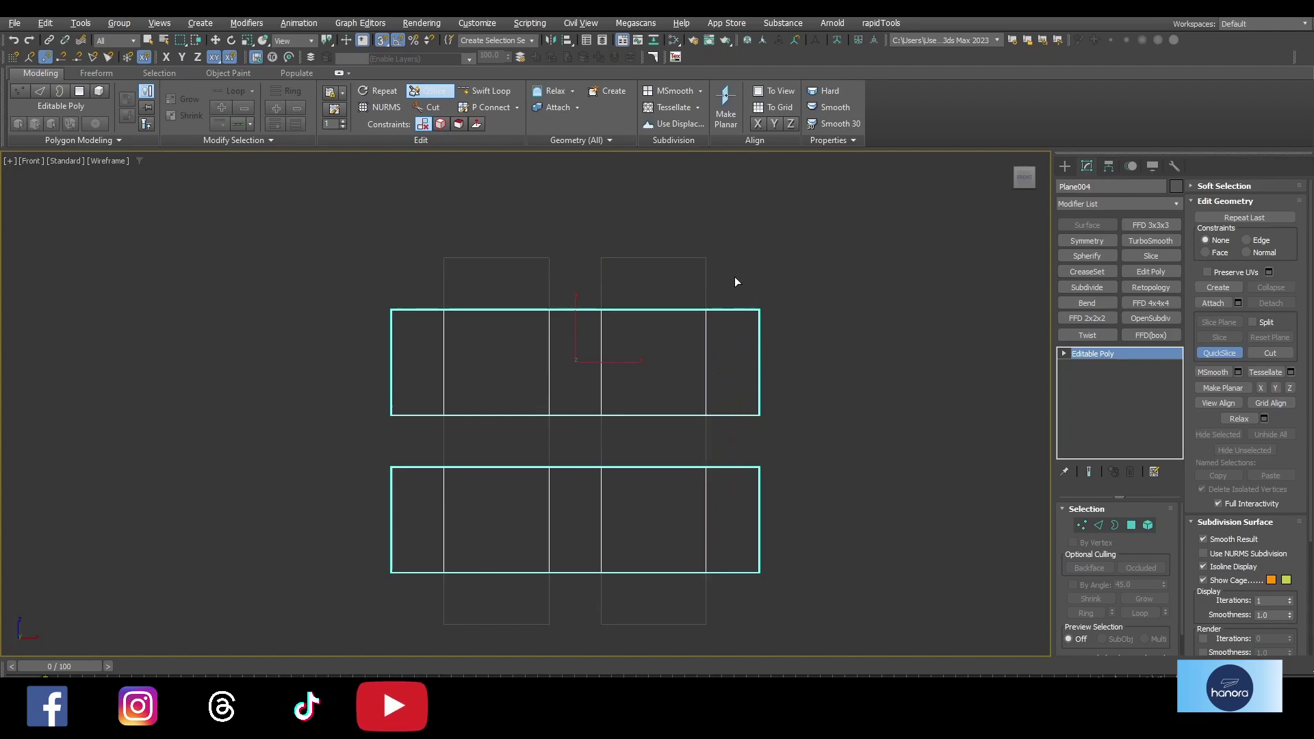
With Snap To Midpoint on, add a vertical cut near the bands' right end, then select the strips
click(77, 58)
scroll(422, 348, up, 3)
middle_drag(422, 348, 412, 274)
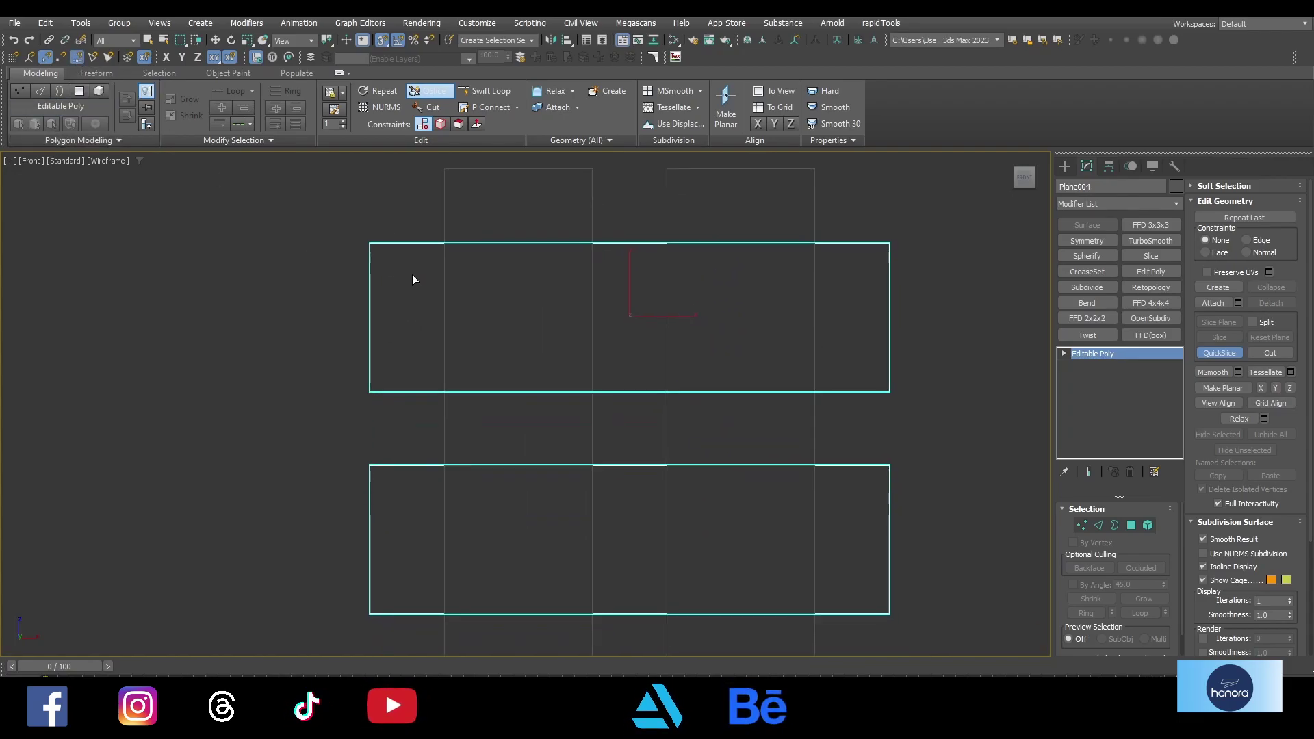
middle_drag(402, 429, 403, 414)
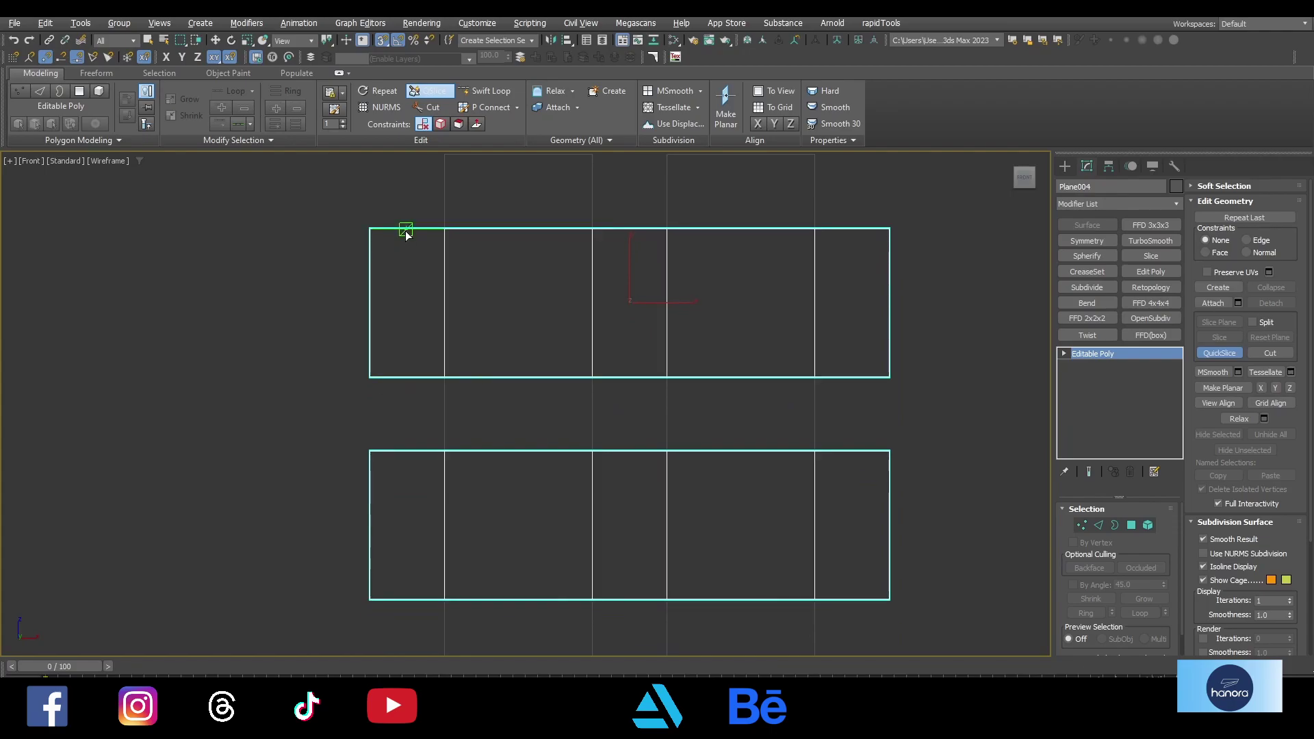
click(852, 229)
click(852, 376)
right_click(861, 368)
middle_drag(766, 273, 766, 335)
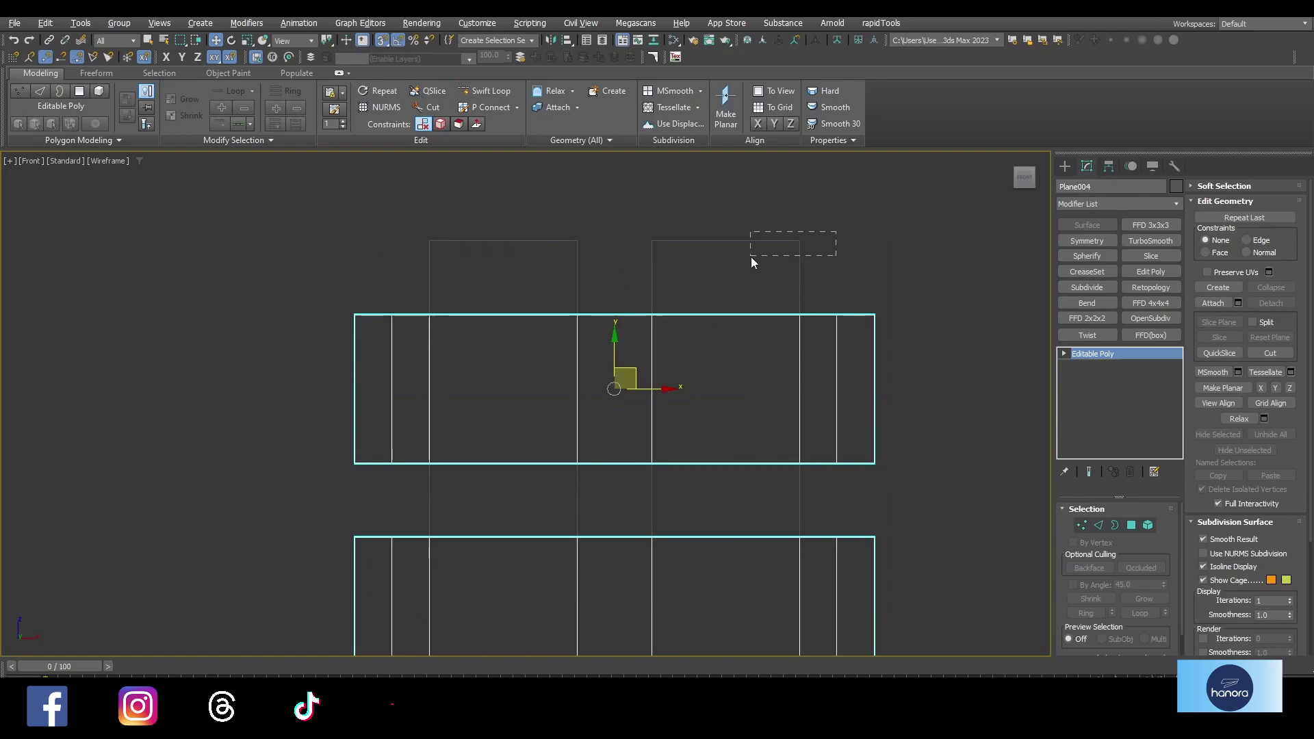
drag(836, 228, 751, 258)
QuickSlice the vertical strips horizontally where the bands cross them
click(430, 90)
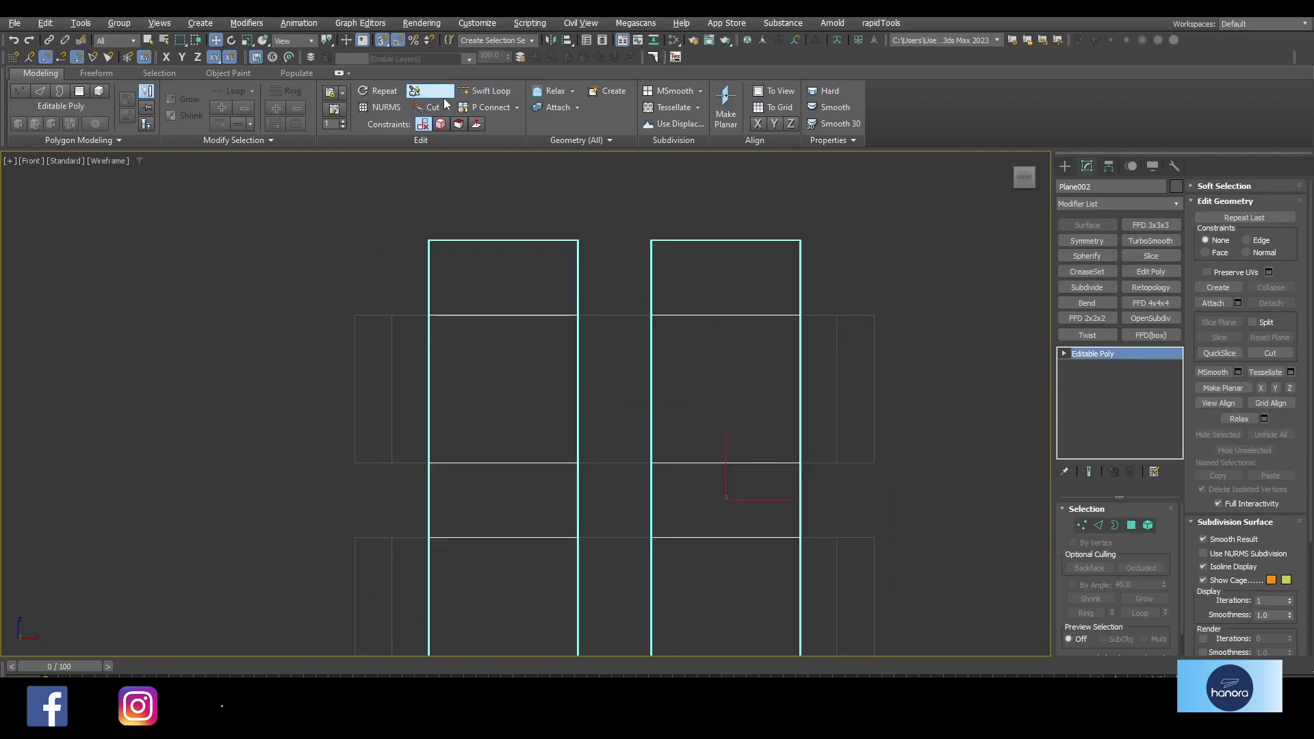
click(430, 277)
click(579, 277)
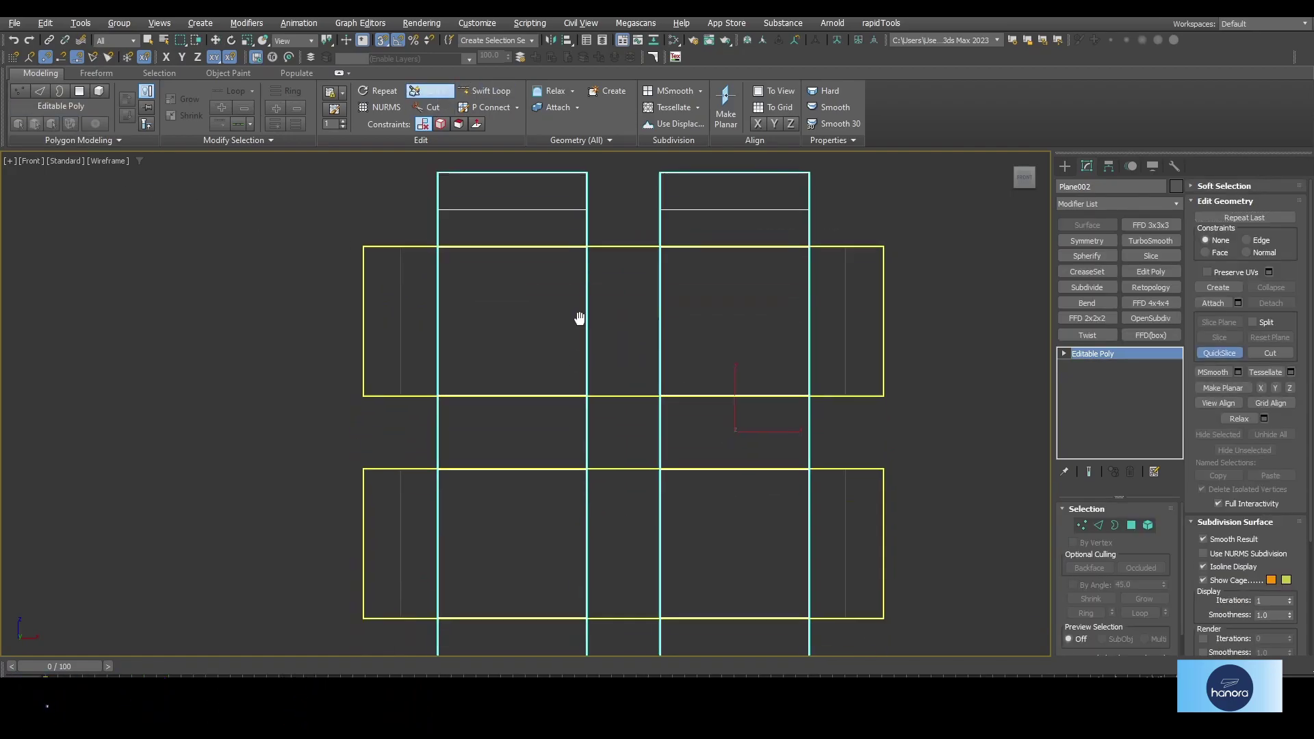
middle_drag(579, 315, 589, 193)
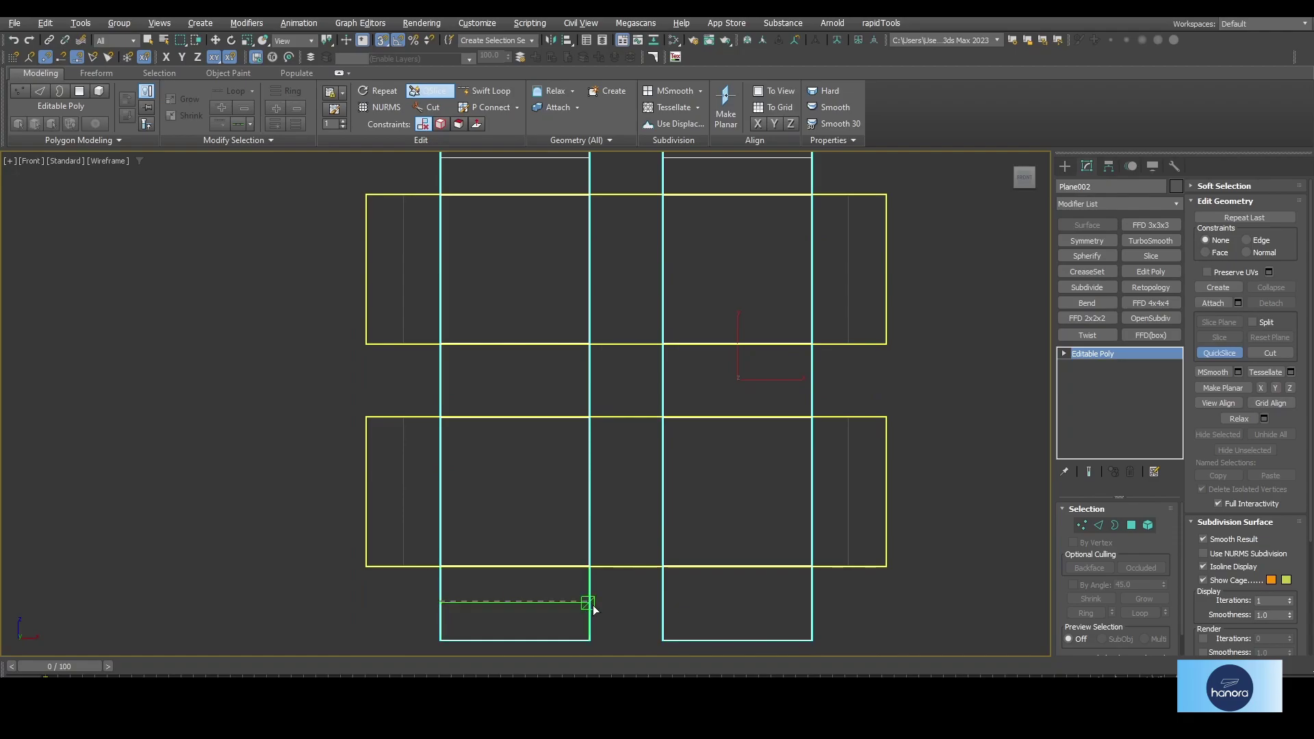
click(633, 602)
right_click(960, 457)
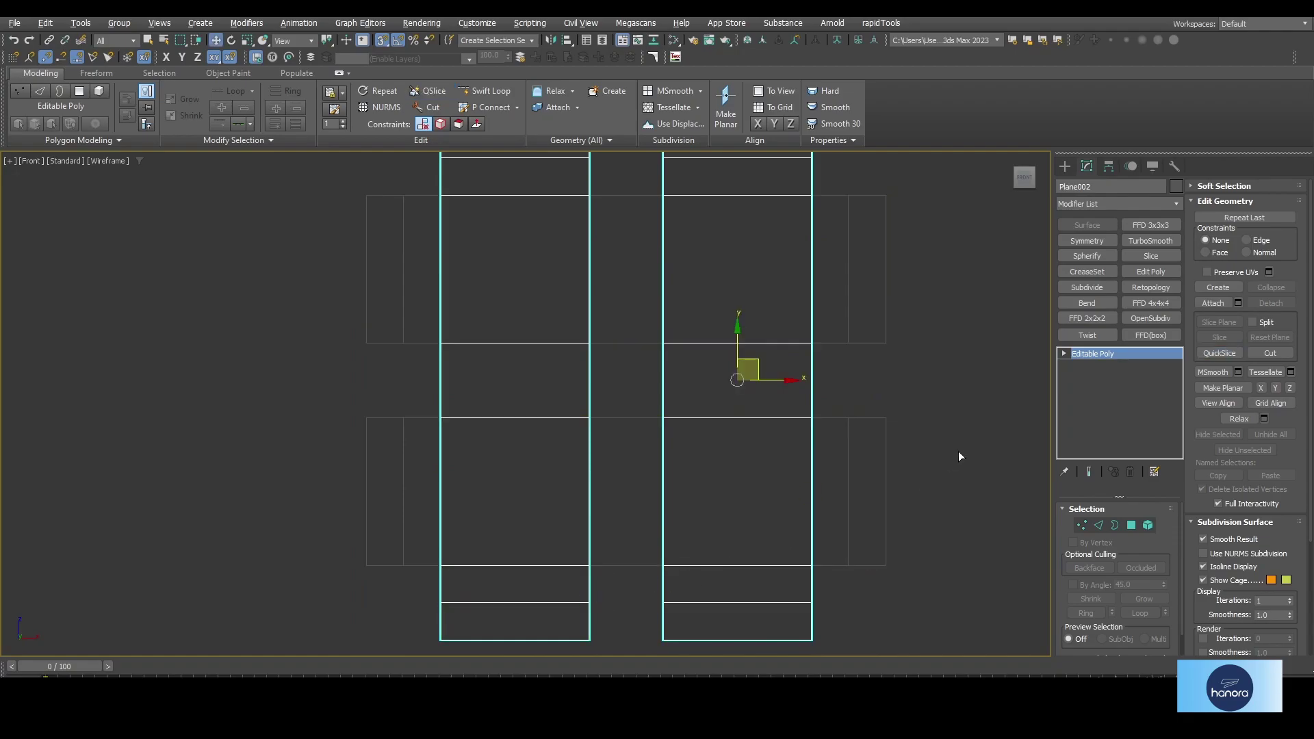
Delete the strips' top and bottom end polygons
click(1131, 530)
middle_drag(609, 322, 625, 408)
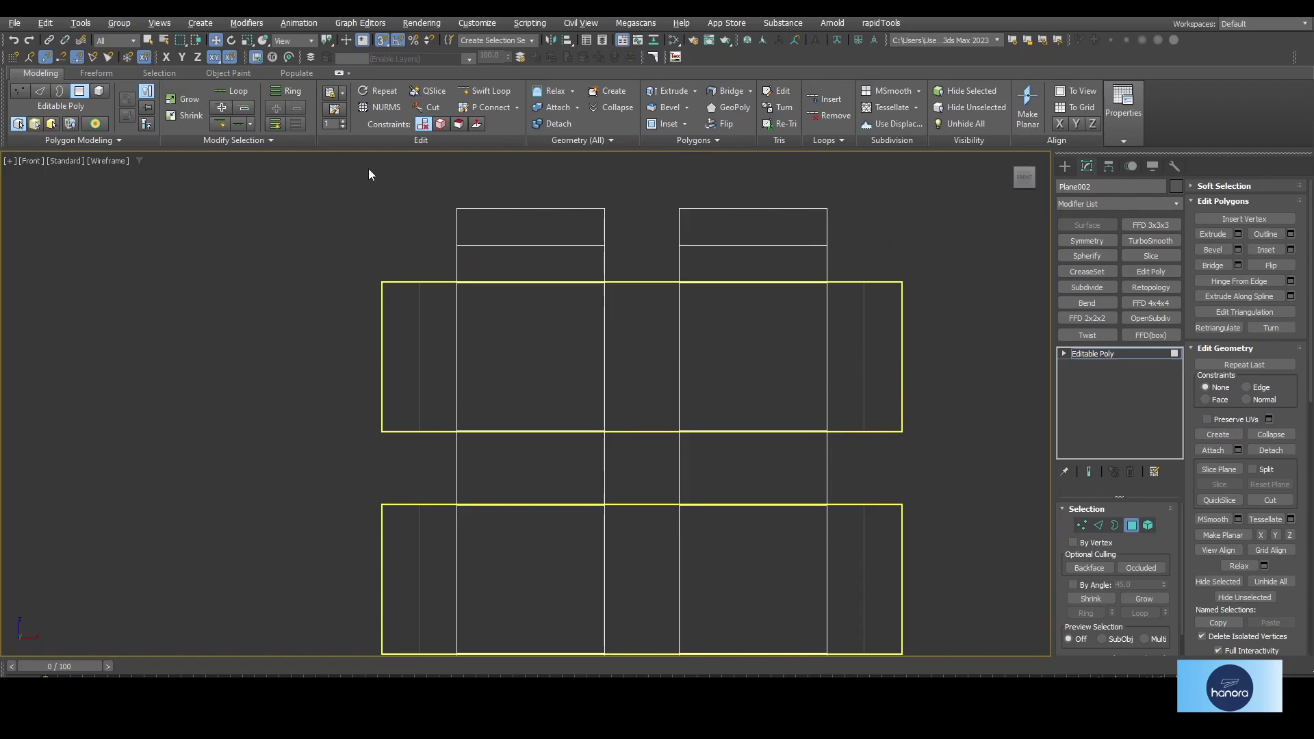
drag(849, 224, 849, 226)
middle_drag(783, 299, 783, 184)
key(Delete)
drag(438, 594, 894, 656)
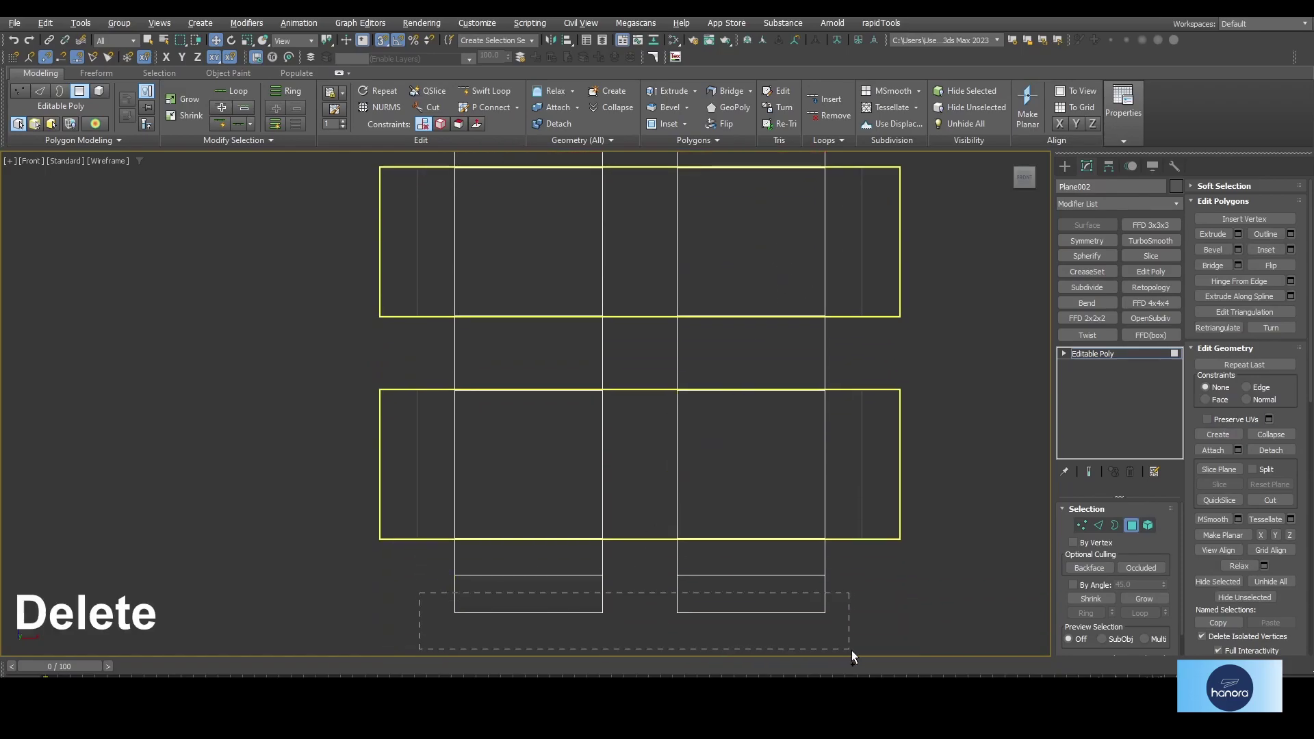
key(Delete)
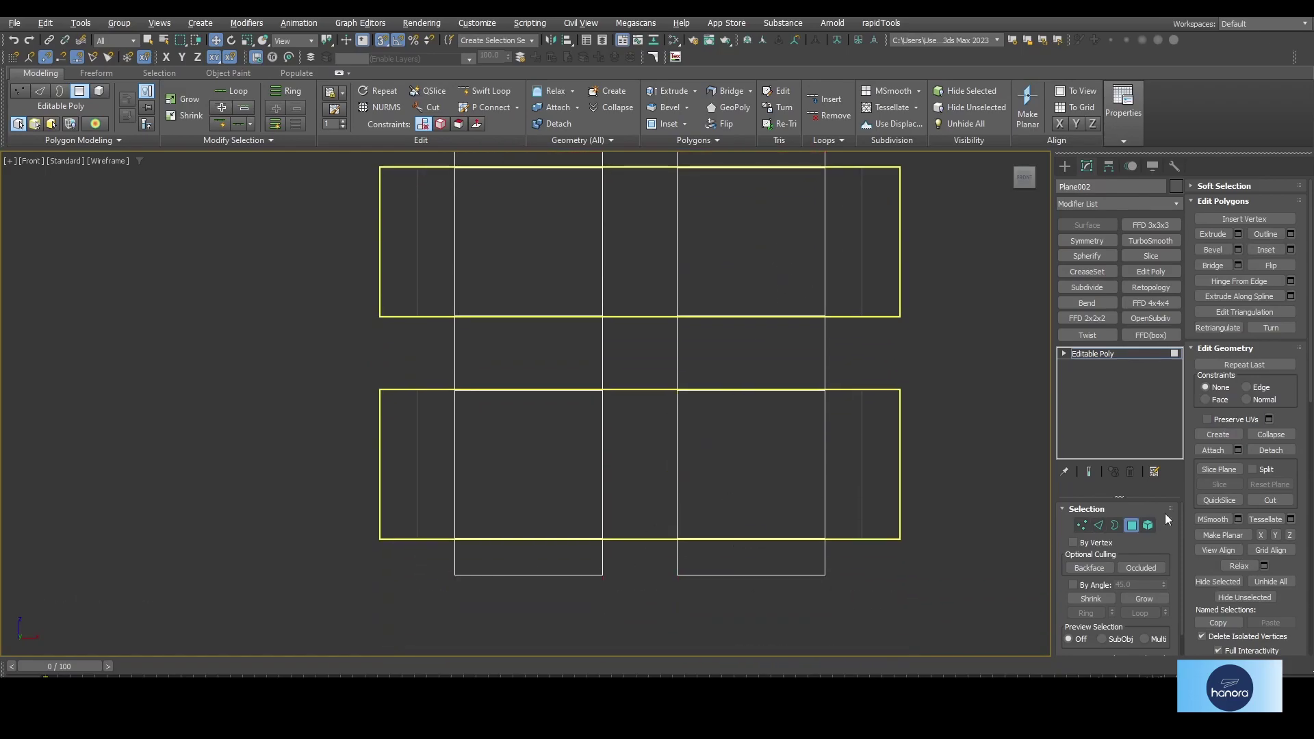
click(1134, 528)
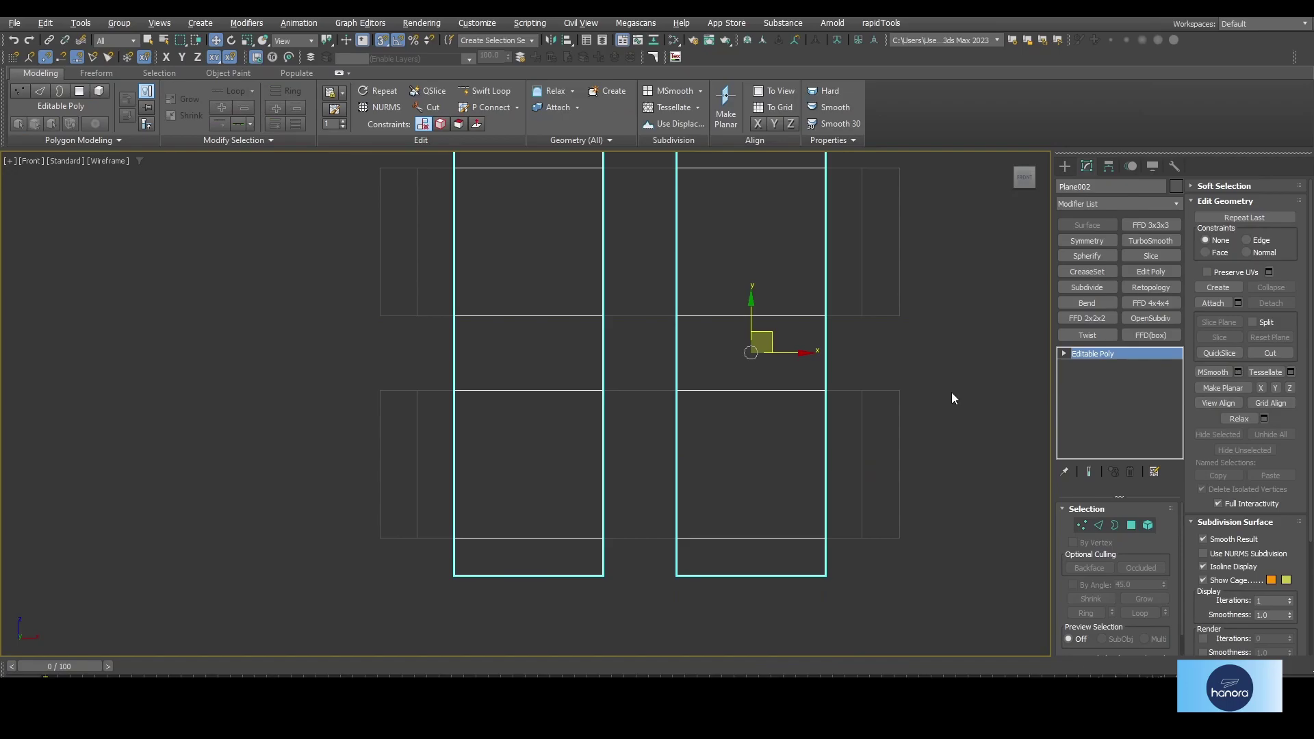
Delete the left and right end panels of both bands
click(1133, 525)
scroll(986, 421, down, 2)
drag(925, 513, 924, 512)
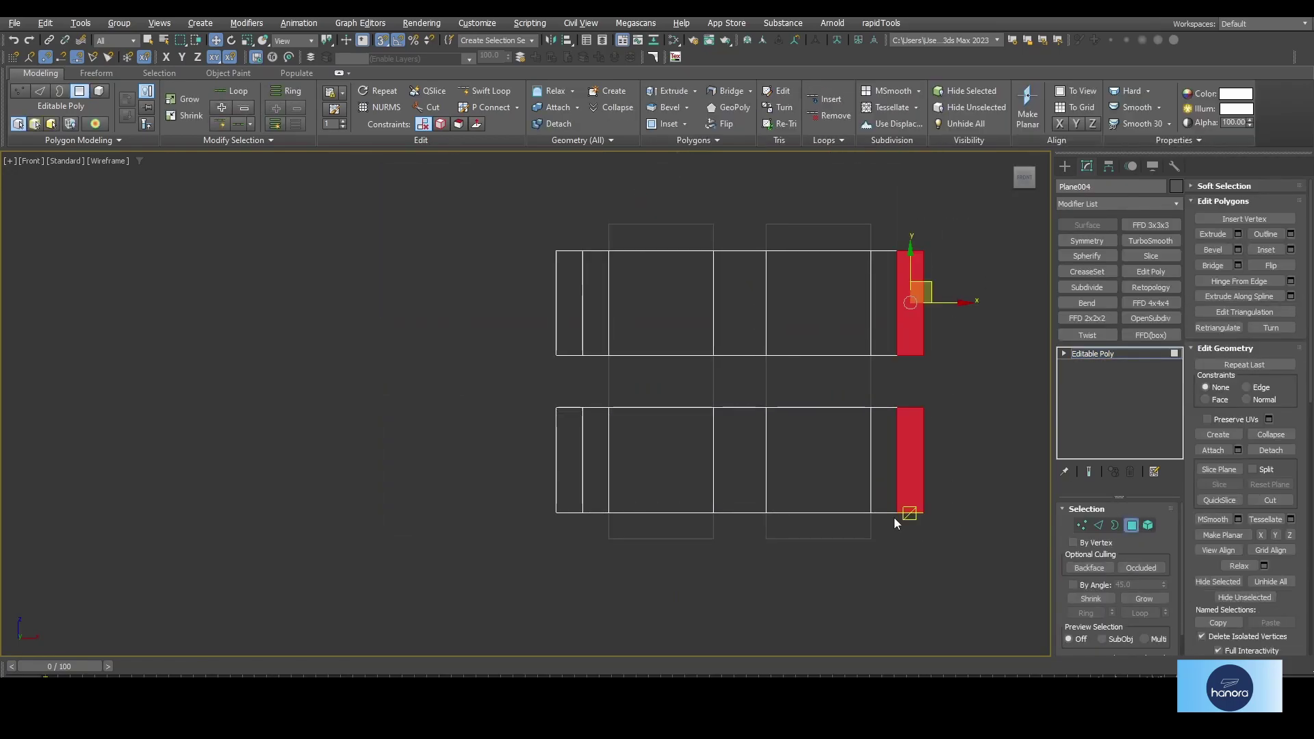
ctrl+drag(508, 237, 570, 537)
key(Delete)
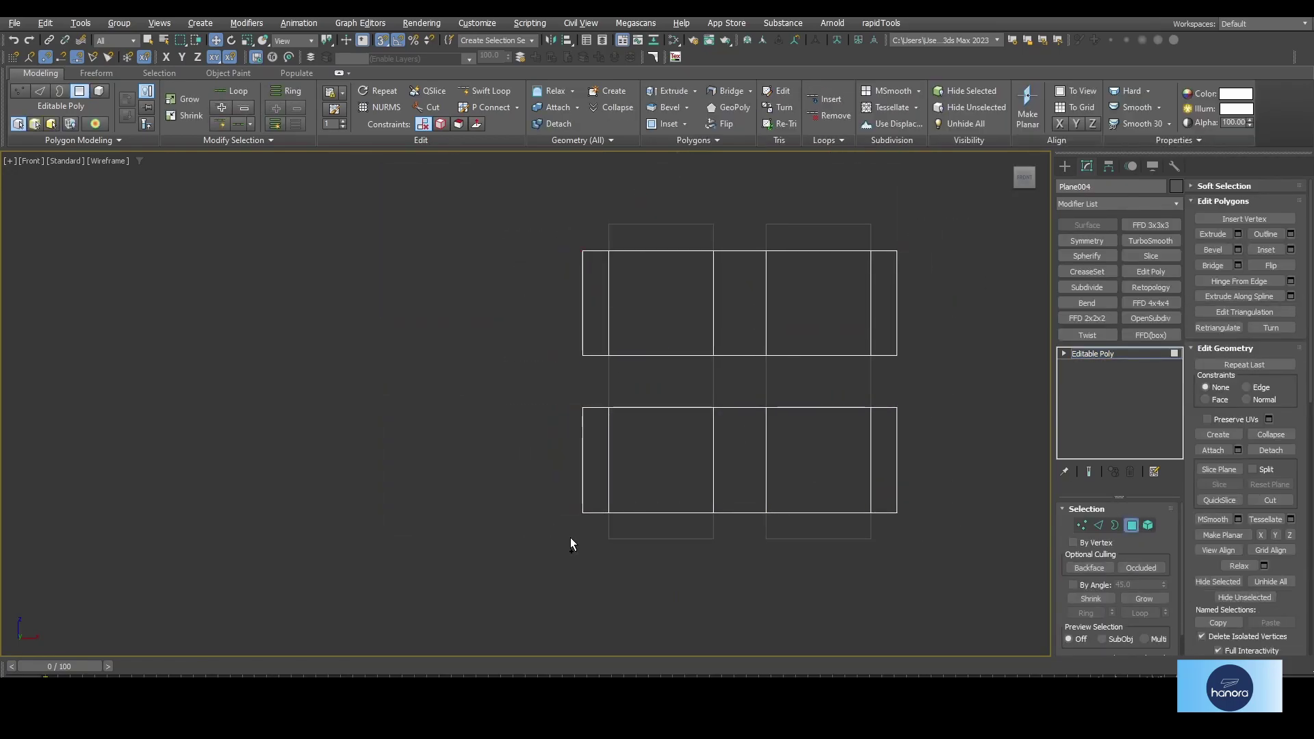
click(1130, 525)
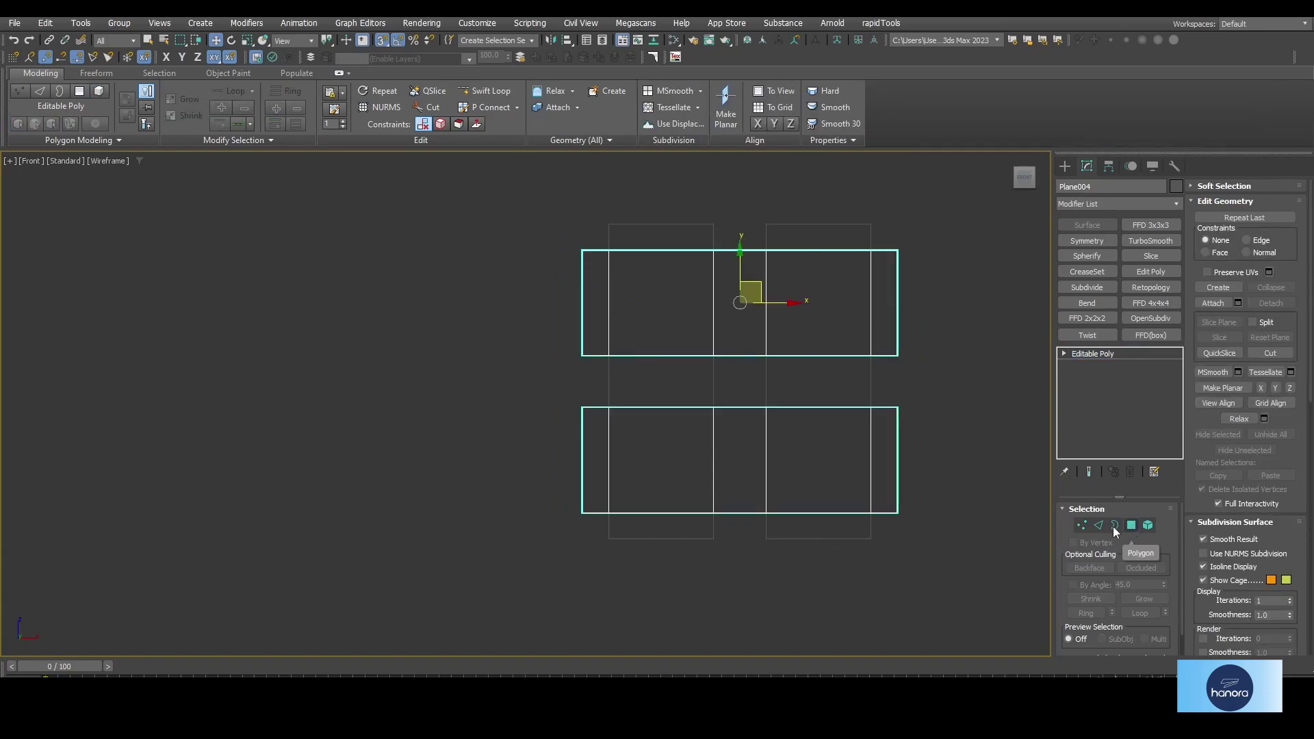
Maximize the Perspective view with Edged Faces shown
key(alt+w)
right_click(851, 578)
key(alt+w)
key(F4)
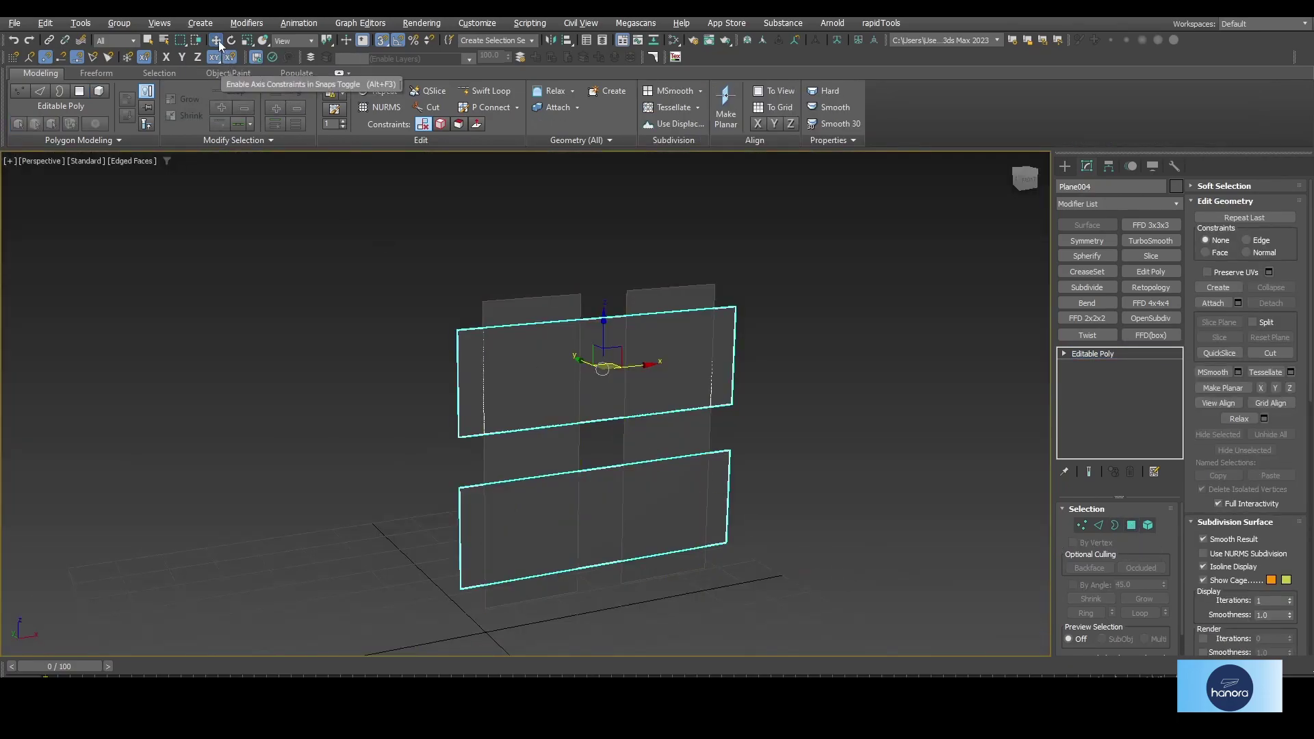
Offset the upper band's left panel and lower band's right panel 40 along Y
right_click(216, 40)
key(z)
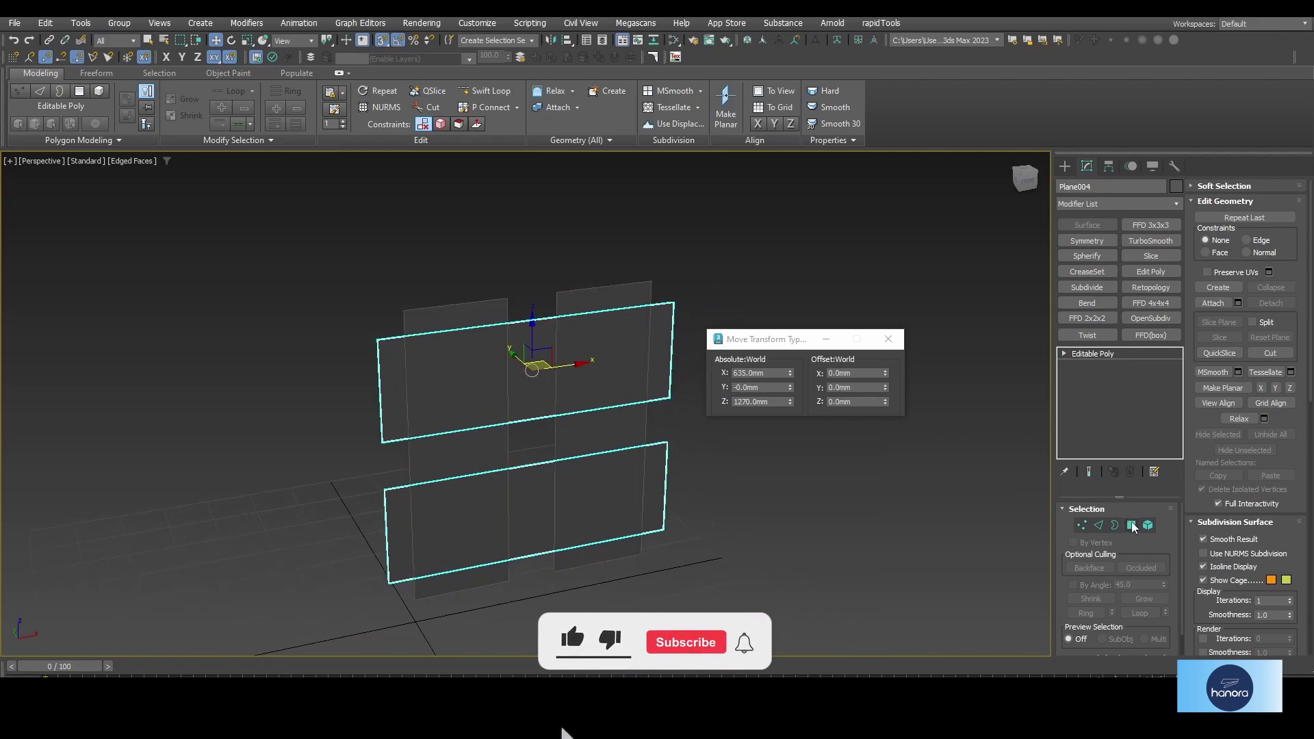
click(1132, 525)
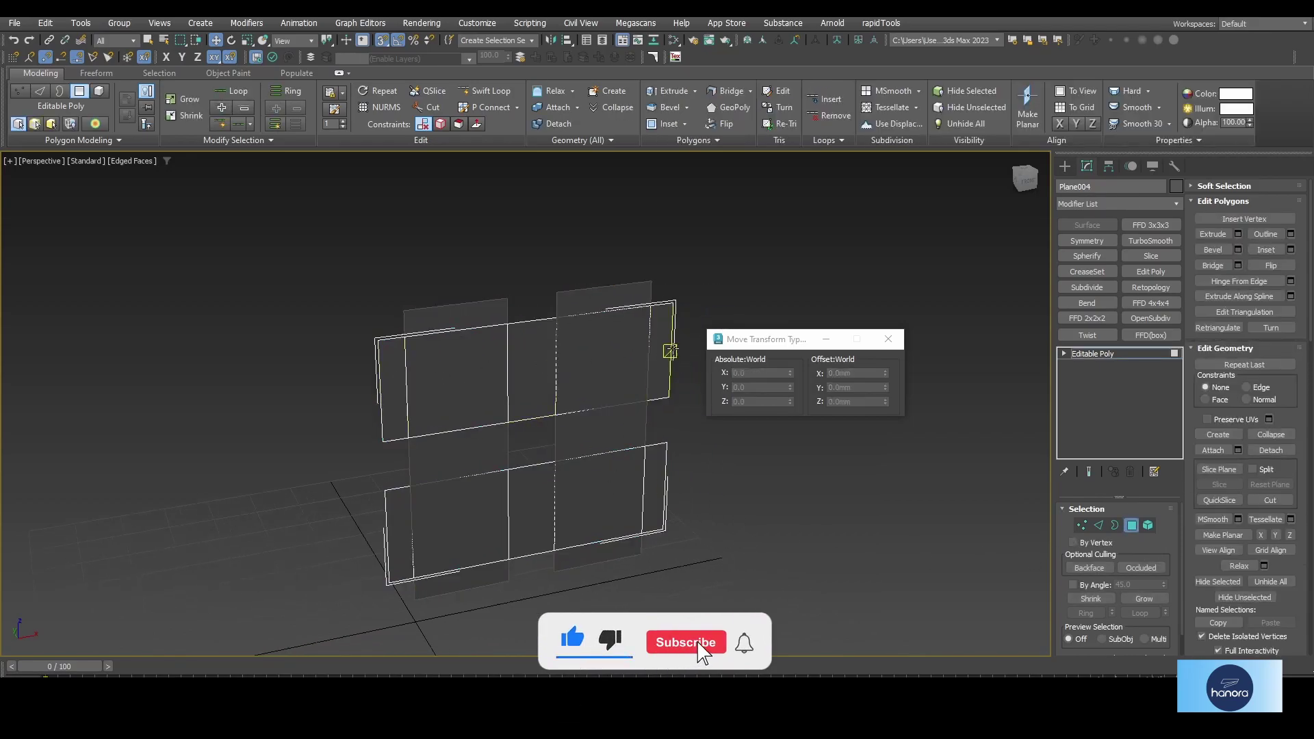
scroll(534, 411, up, 2)
scroll(534, 411, up, 1)
click(420, 331)
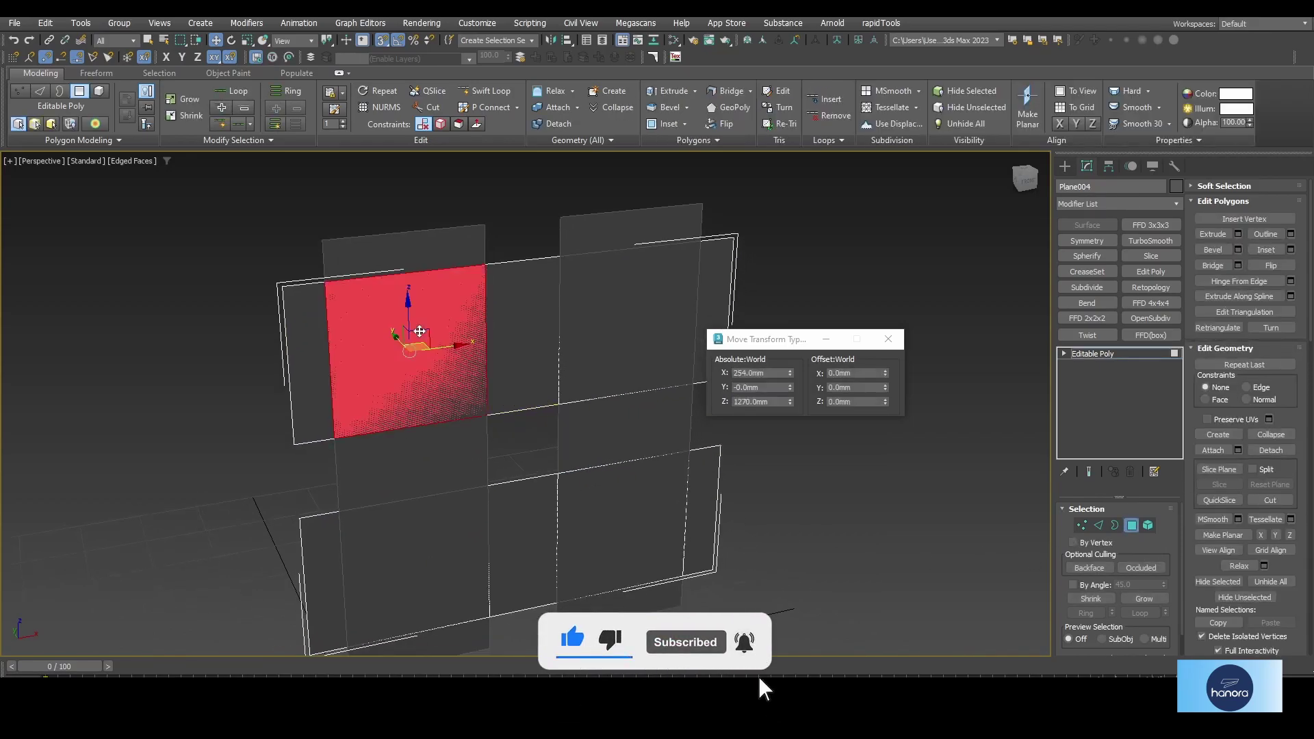
ctrl+click(625, 502)
alt+middle_drag(625, 502, 806, 454)
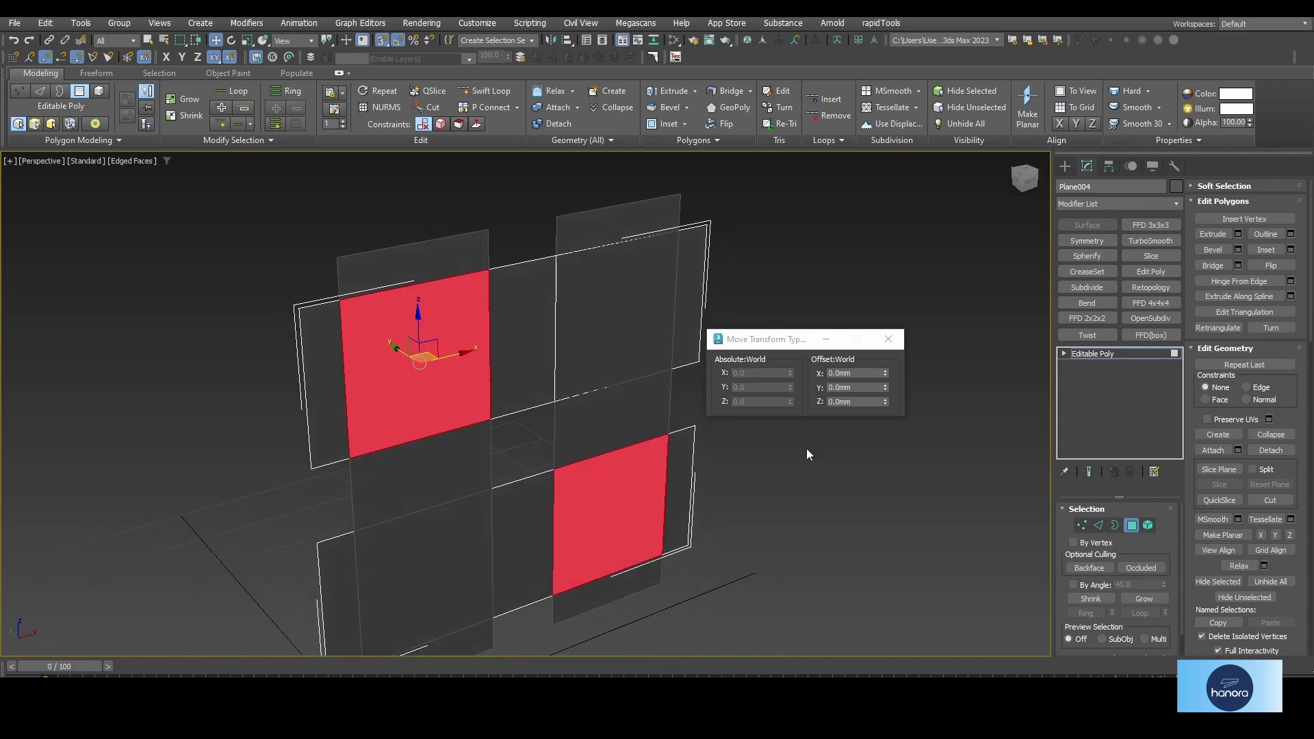
drag(807, 343, 792, 343)
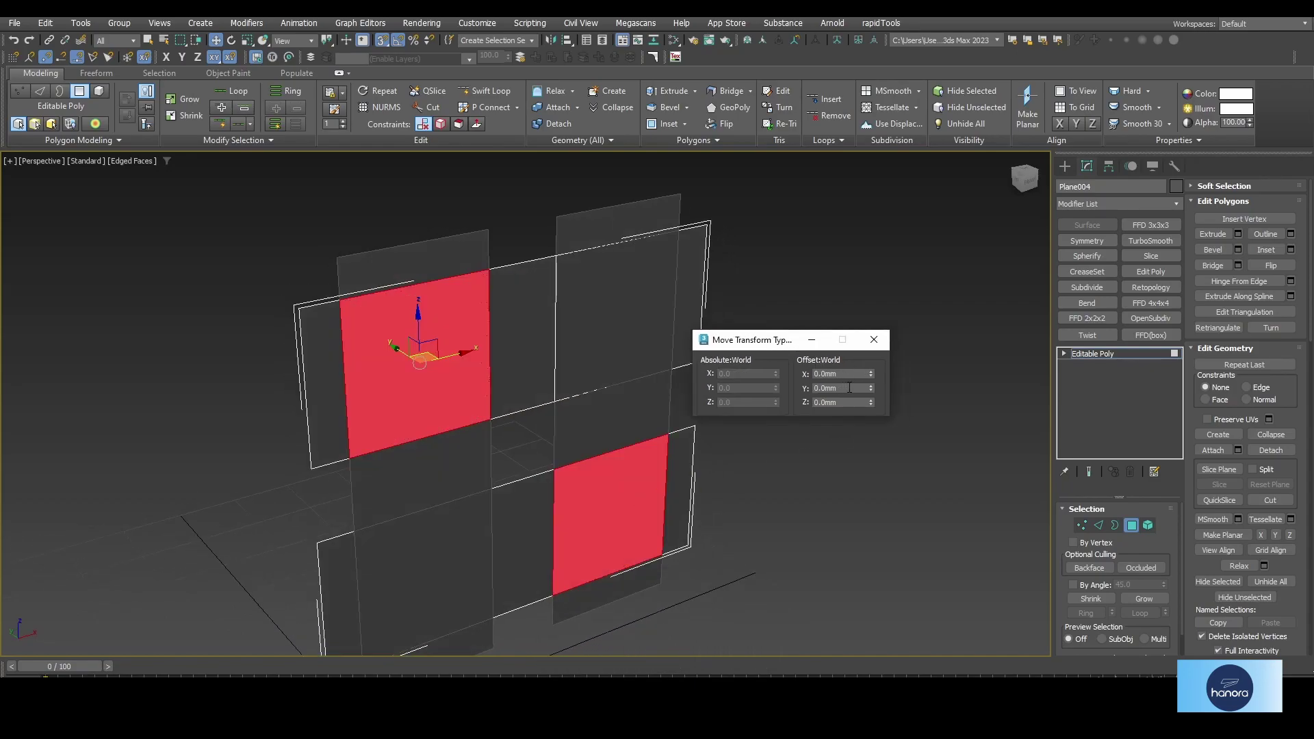
text(40)
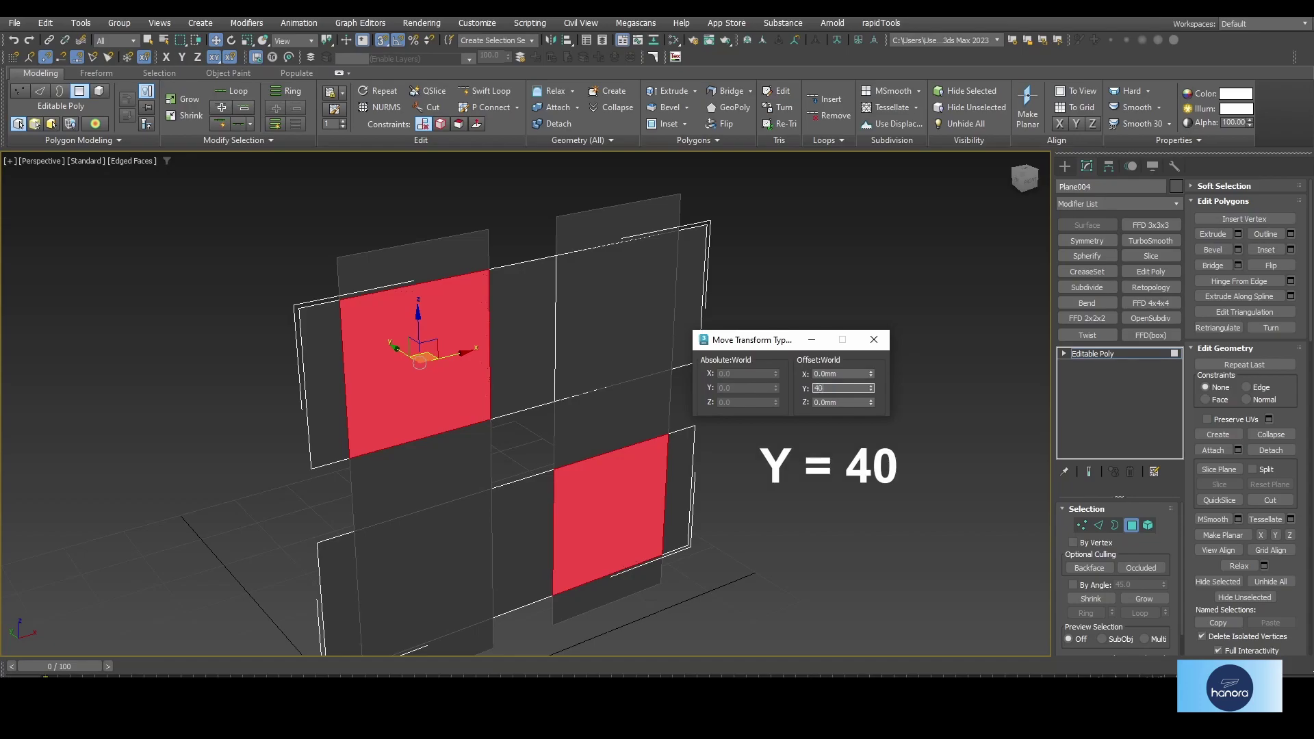
key(Return)
Offset the upper band's right panel and lower band's left panel -40 along Y
alt+middle_drag(469, 490, 566, 413)
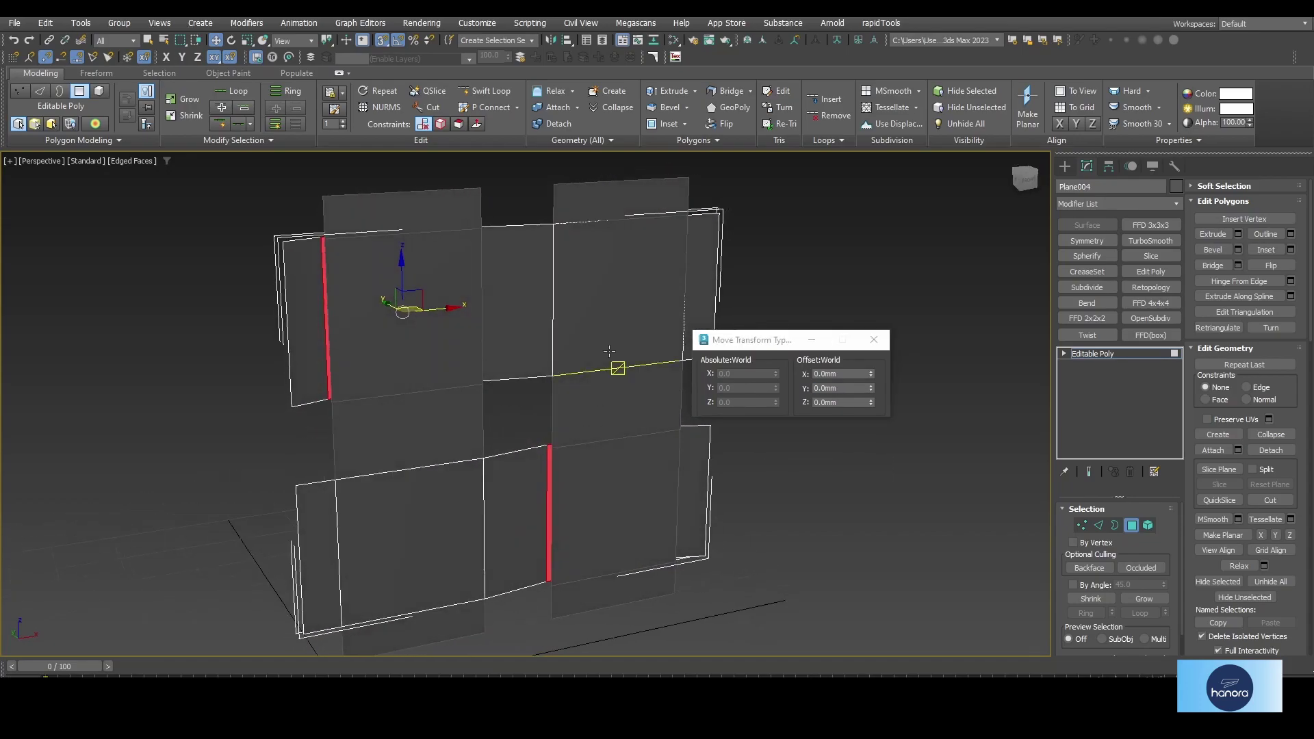
click(615, 307)
ctrl+click(425, 541)
alt+middle_drag(425, 541, 798, 402)
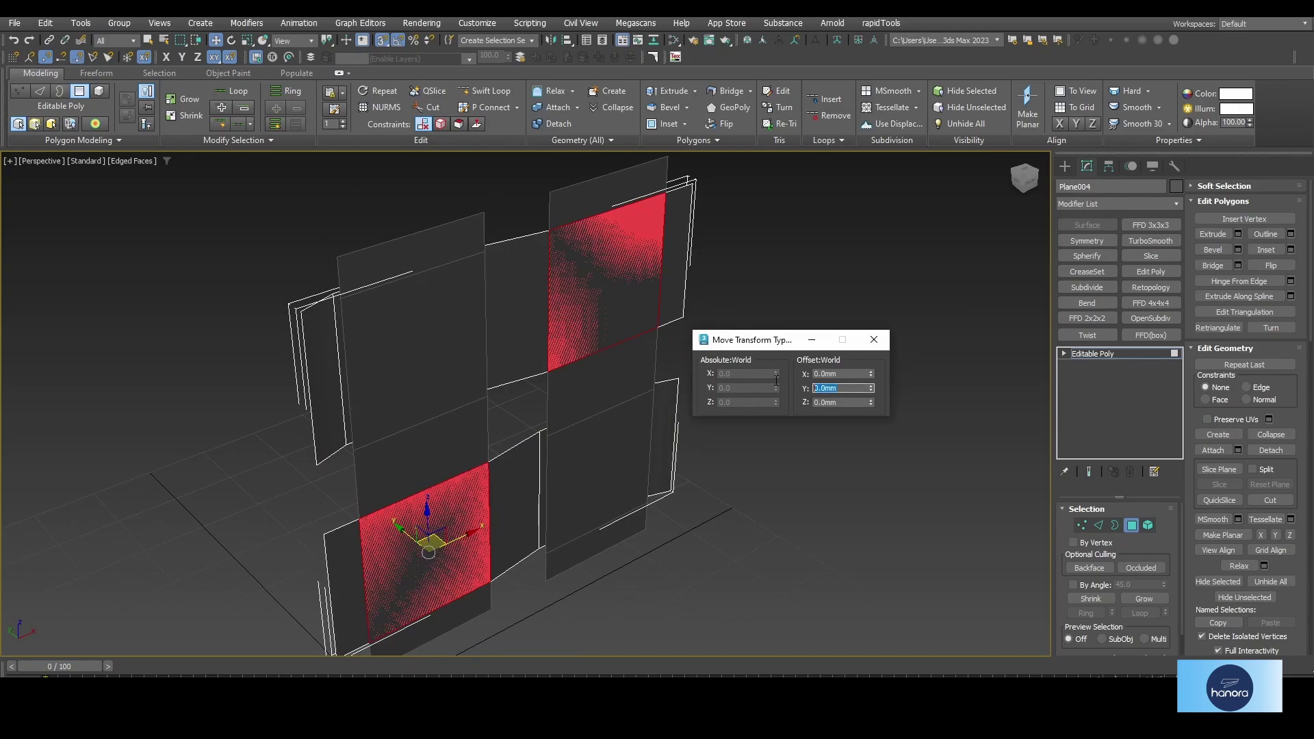
text(-40)
key(Return)
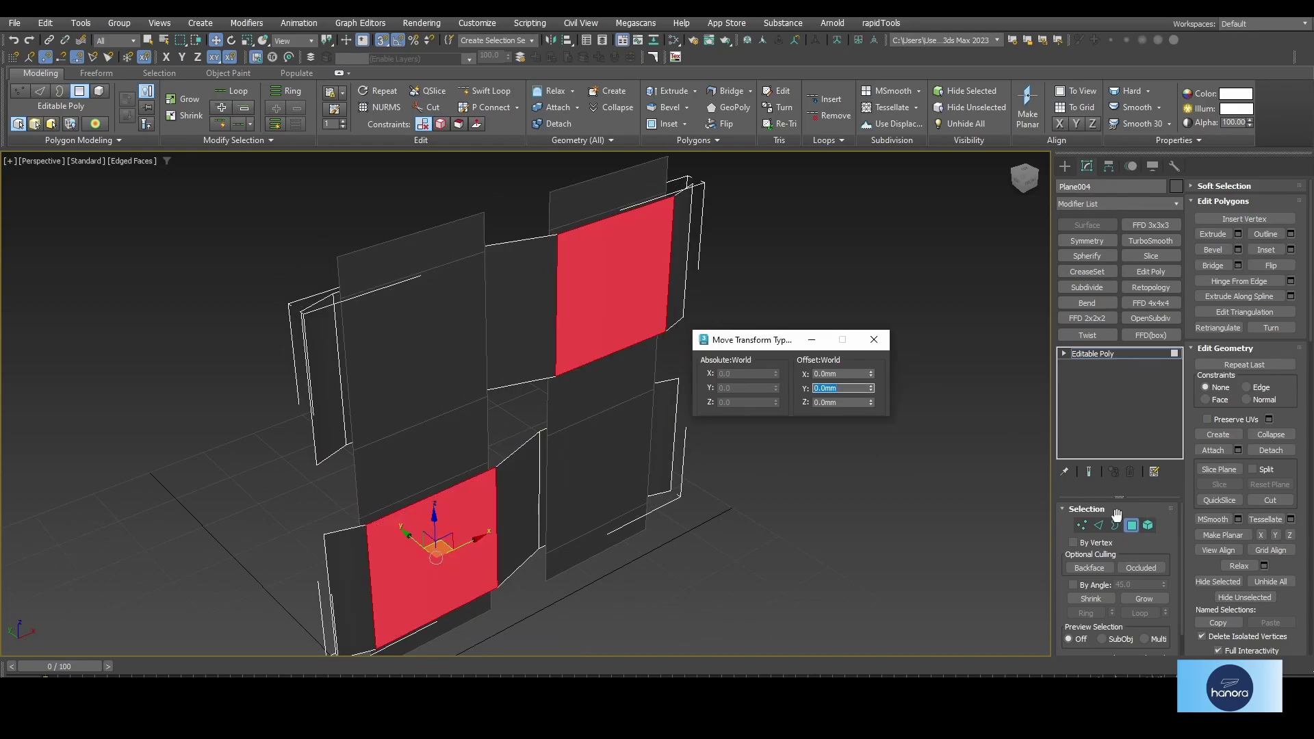
click(1131, 525)
Offset the strips' upper-left and lower-right squares -40 along Y
click(593, 388)
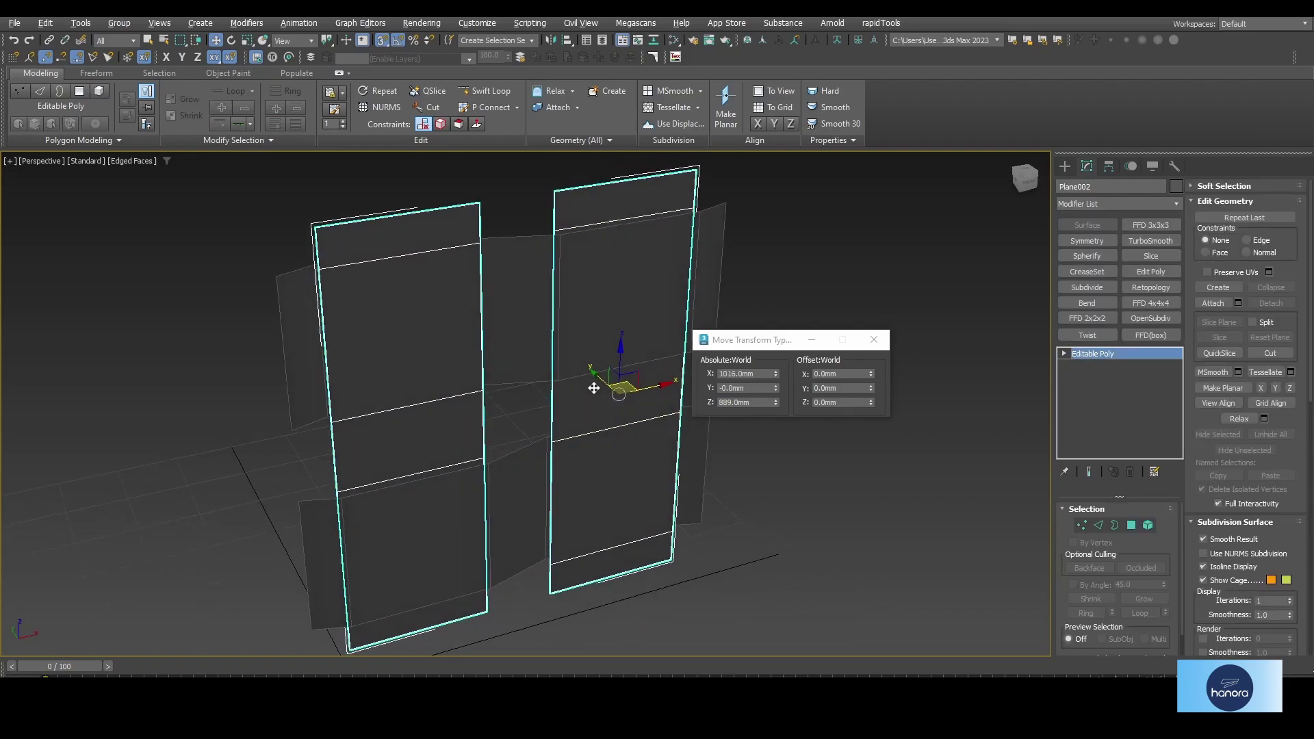
alt+middle_drag(594, 388, 610, 394)
click(1131, 526)
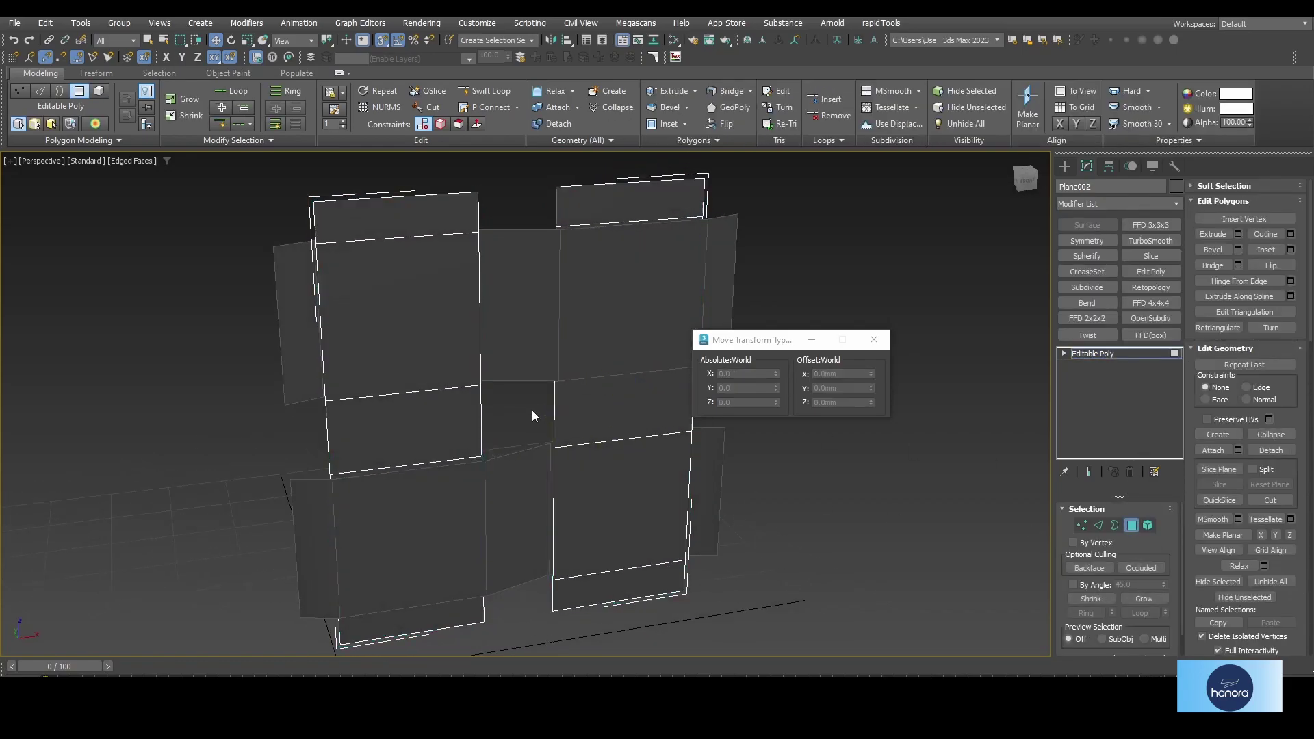
click(383, 292)
ctrl+click(637, 505)
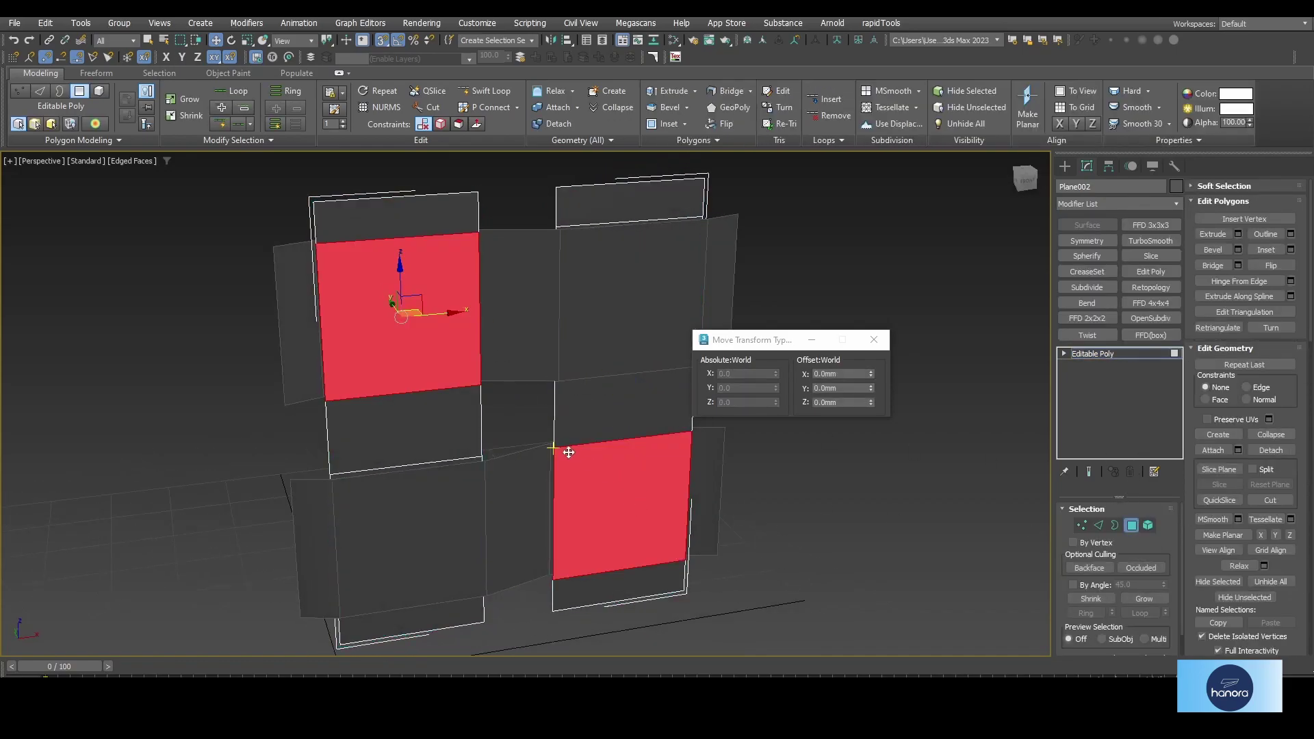
mouse_move(569, 452)
alt+middle_down()
mouse_move(616, 484)
mouse_move(872, 411)
alt+middle_up()
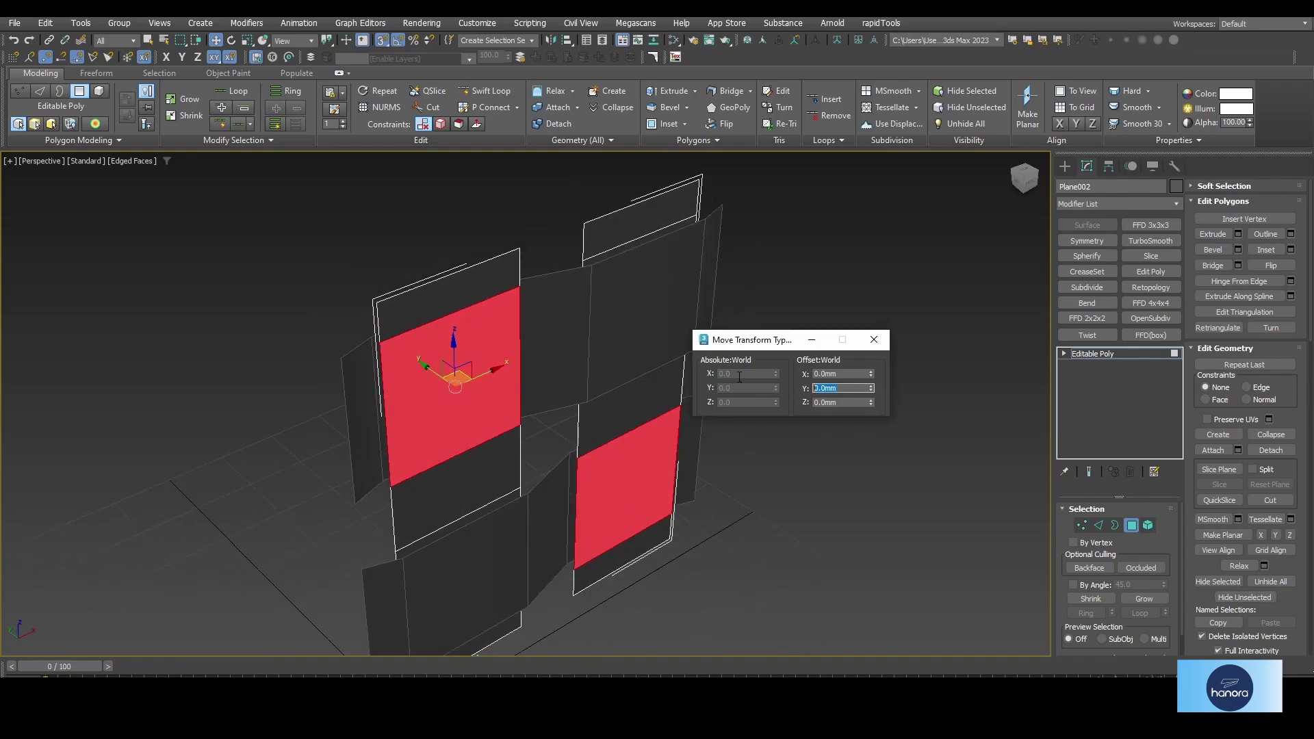
text(-40)
key(Return)
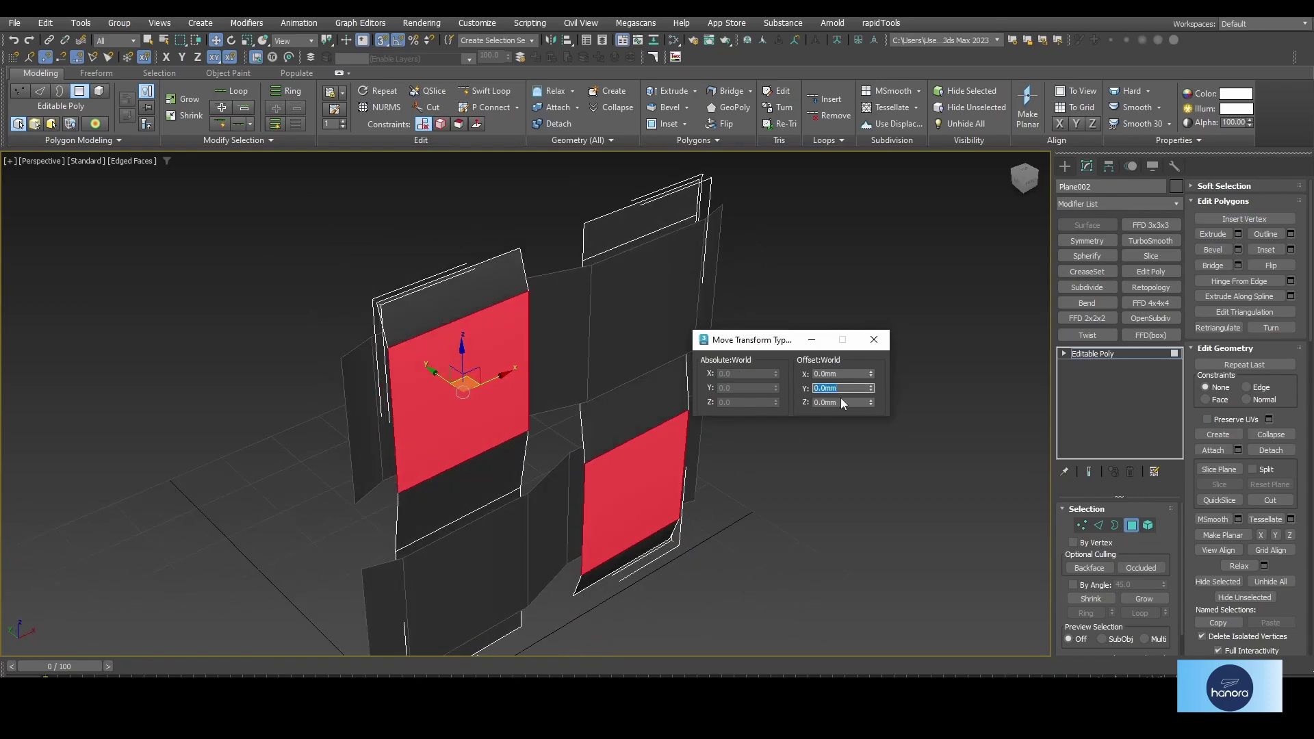
Offset the top-right and lower-left strip squares 40 along Y, then close the type-in
alt+middle_drag(512, 528, 491, 515)
click(639, 305)
mouse_move(581, 458)
middle_down()
mouse_move(556, 396)
mouse_move(516, 466)
middle_up()
ctrl+click(450, 485)
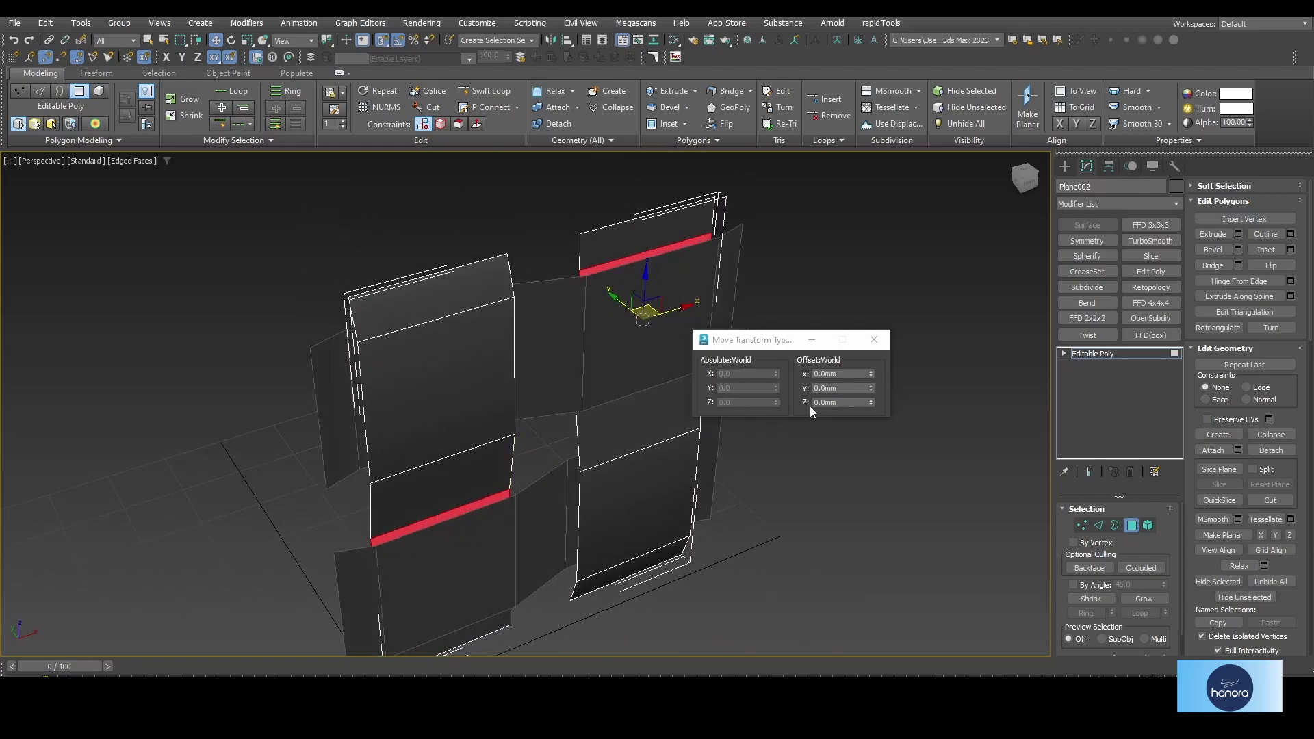
text(40)
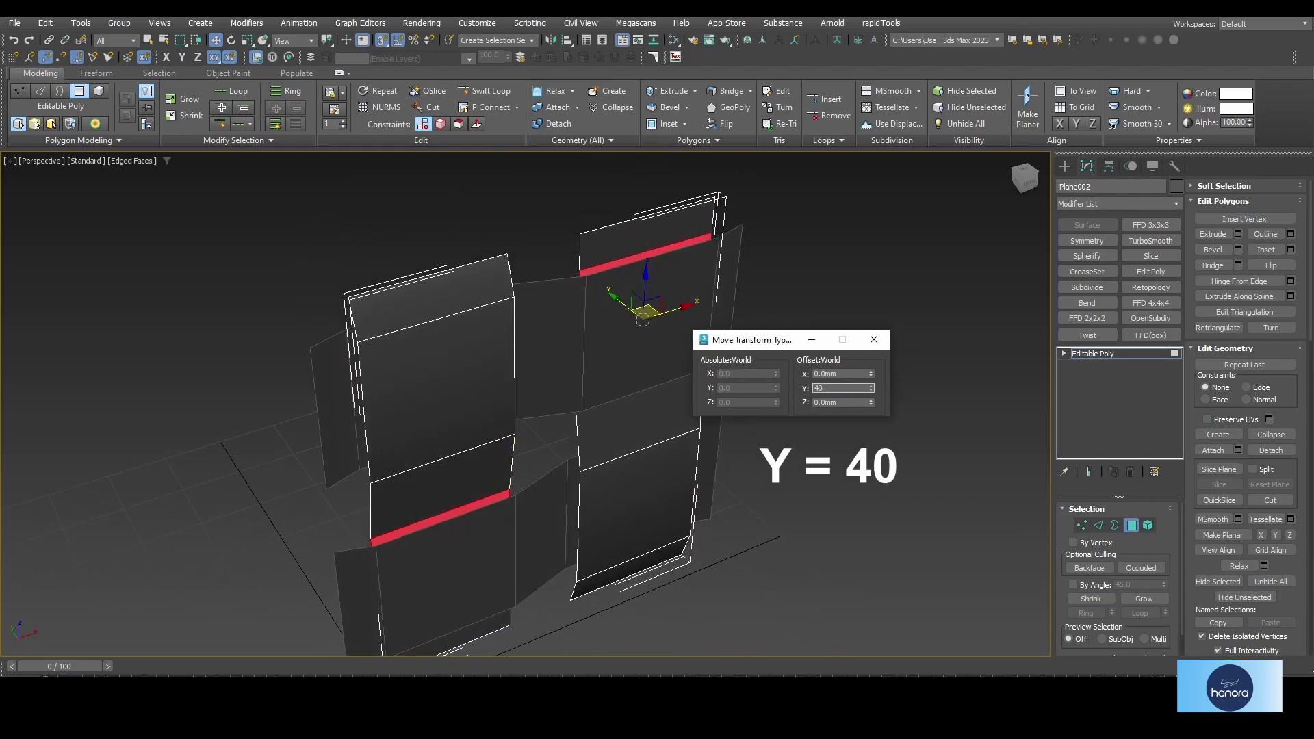
key(Return)
click(1138, 525)
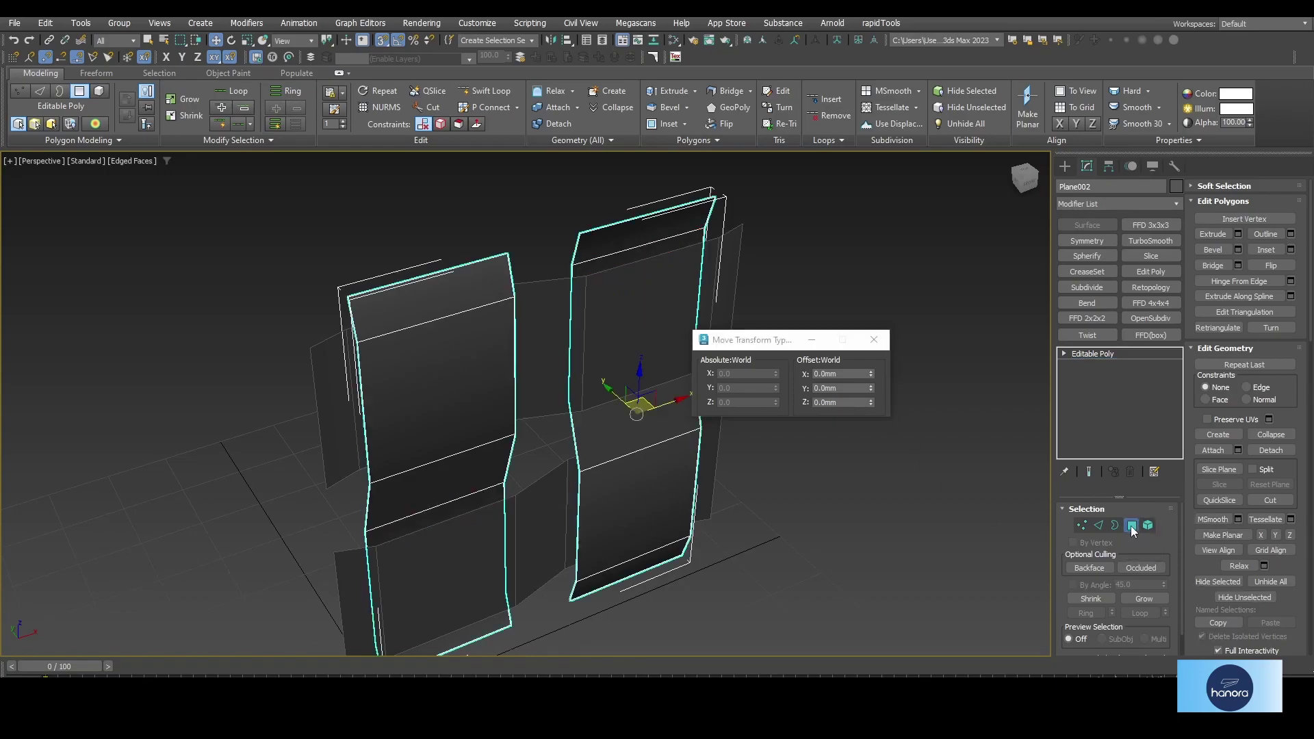
click(875, 340)
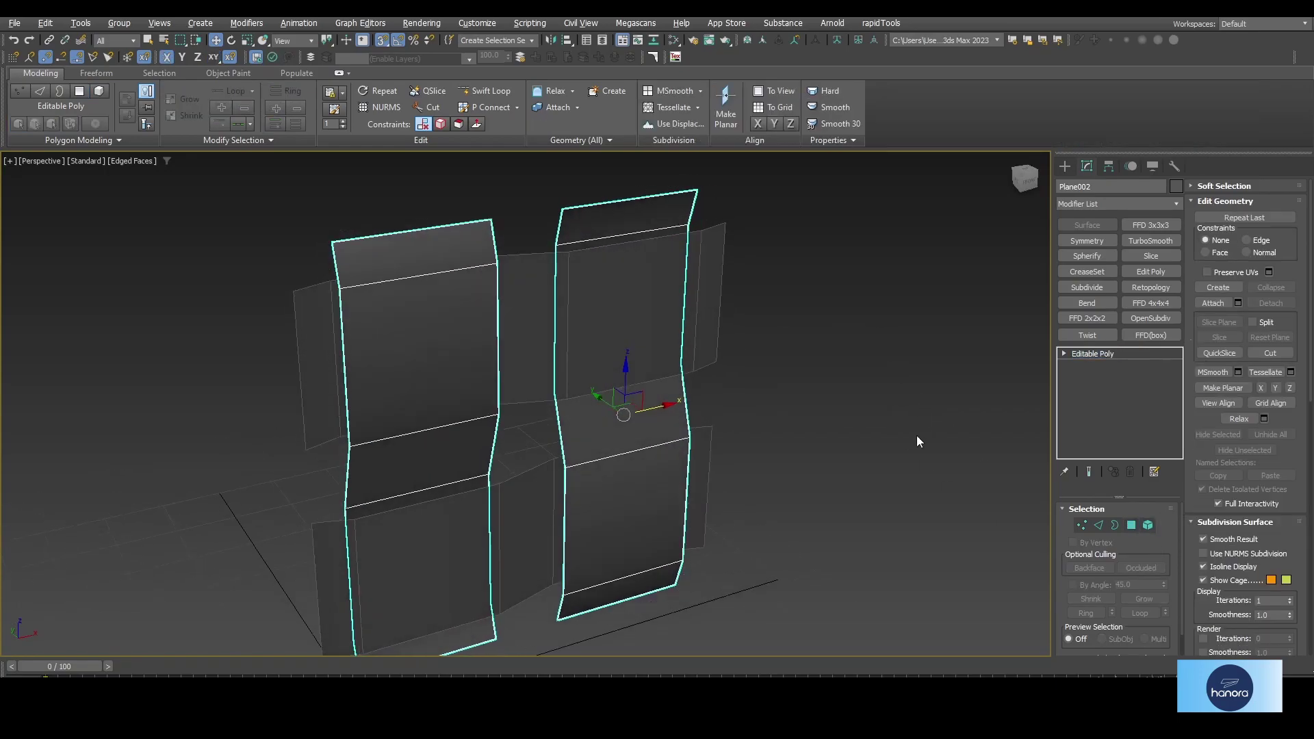
click(1213, 303)
Attach the remaining planes, then Shift-clone the woven tile right with 19 copies
click(730, 320)
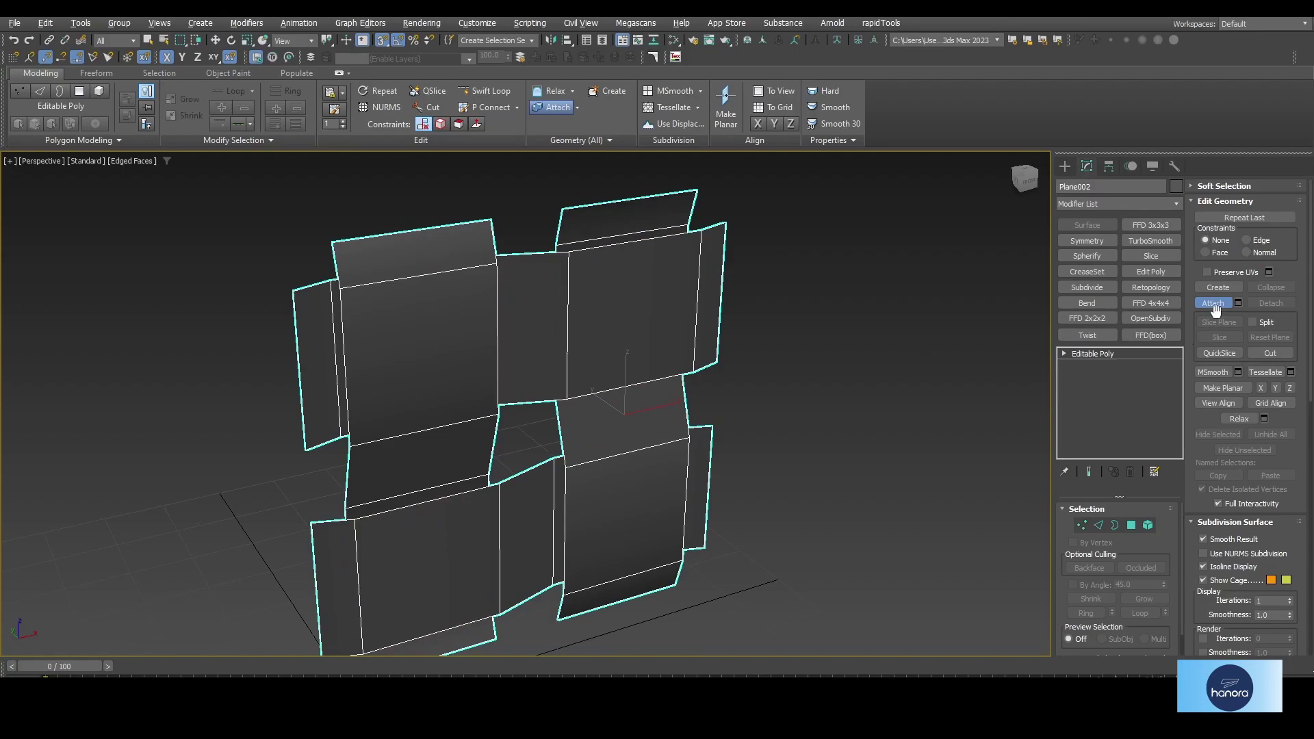
key(alt+w)
key(alt+w)
middle_drag(851, 348, 618, 409)
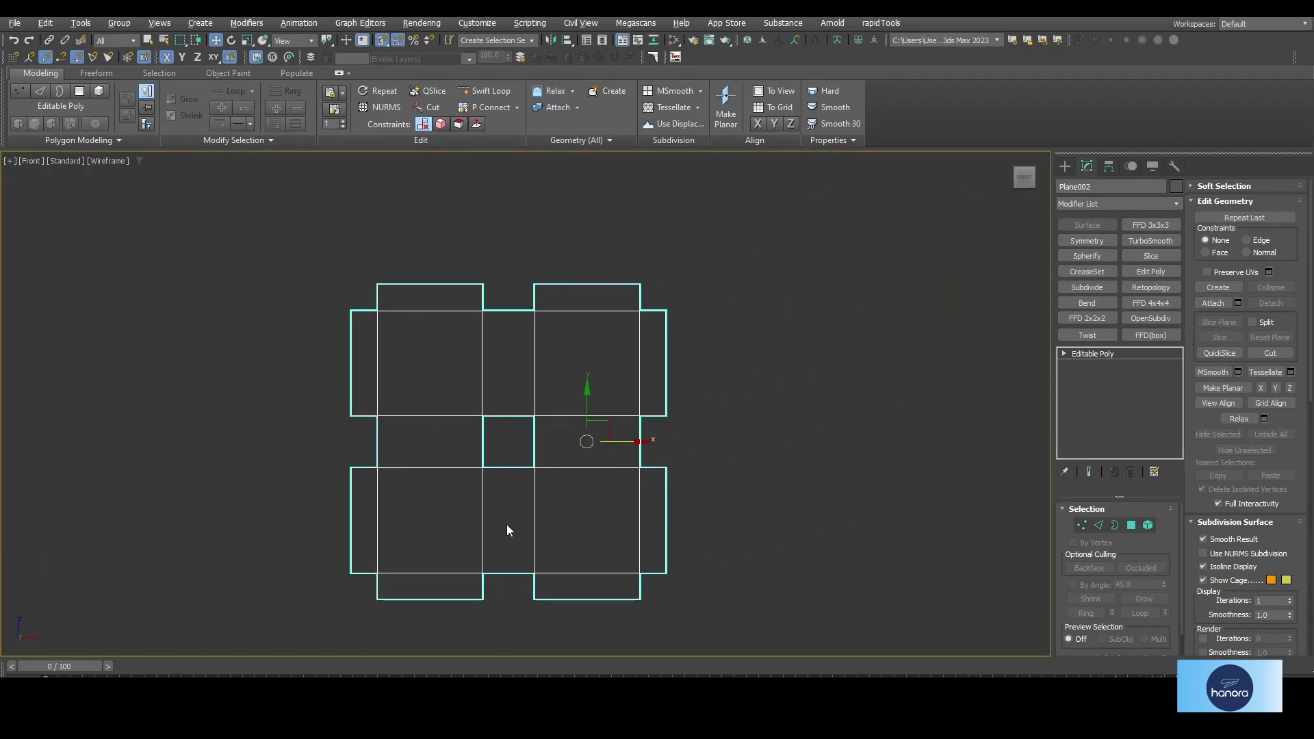
shift+drag(353, 574, 666, 573)
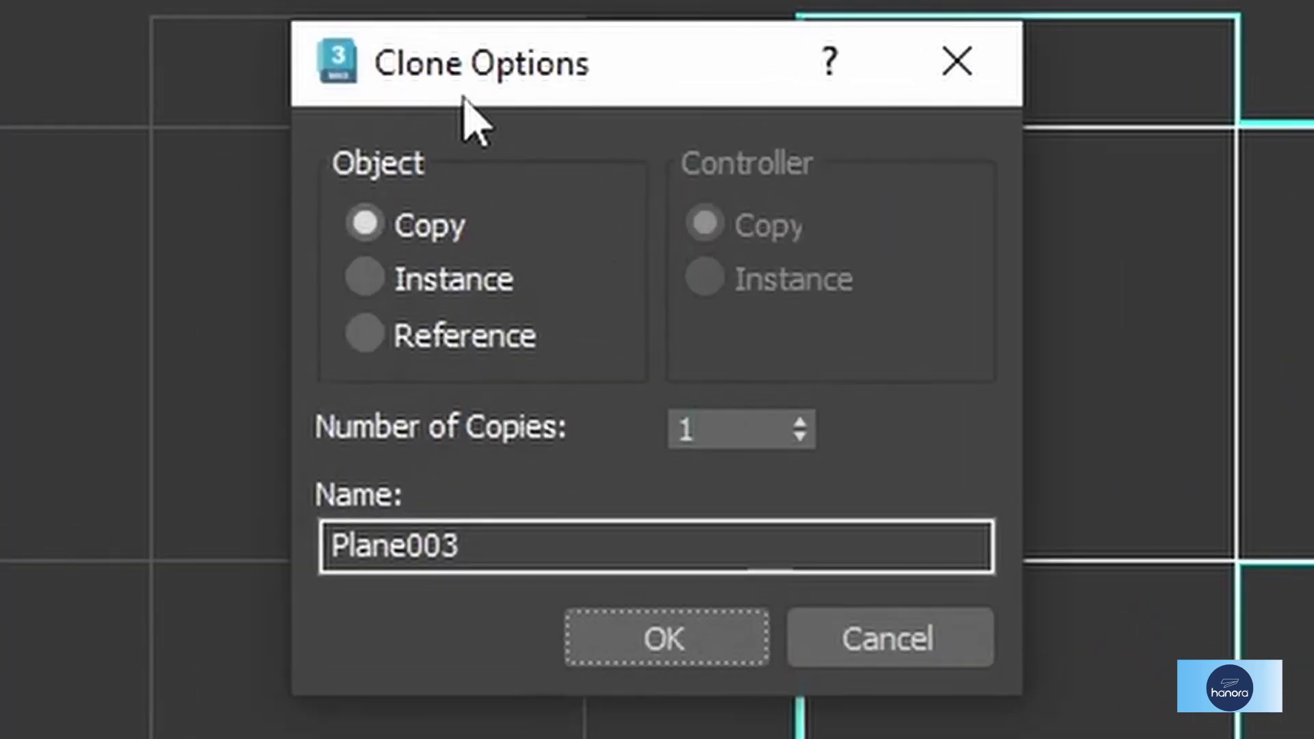
text(19)
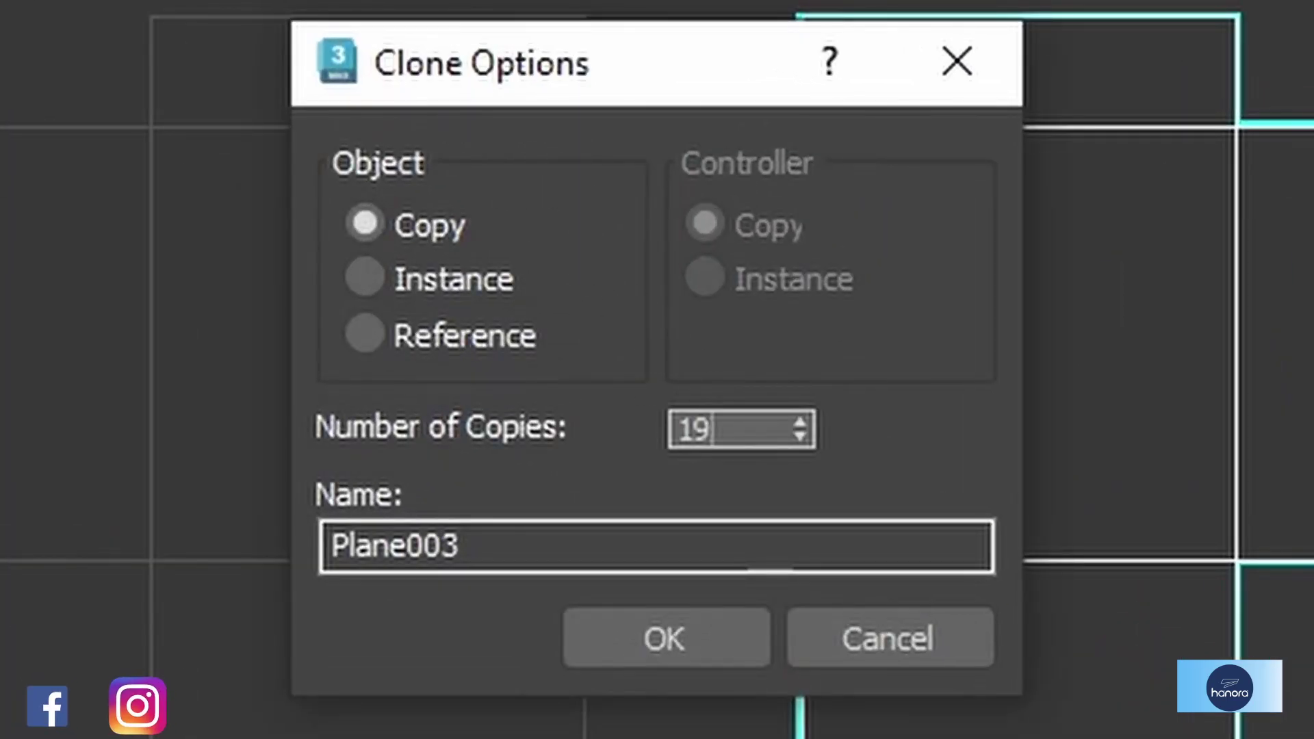
click(740, 647)
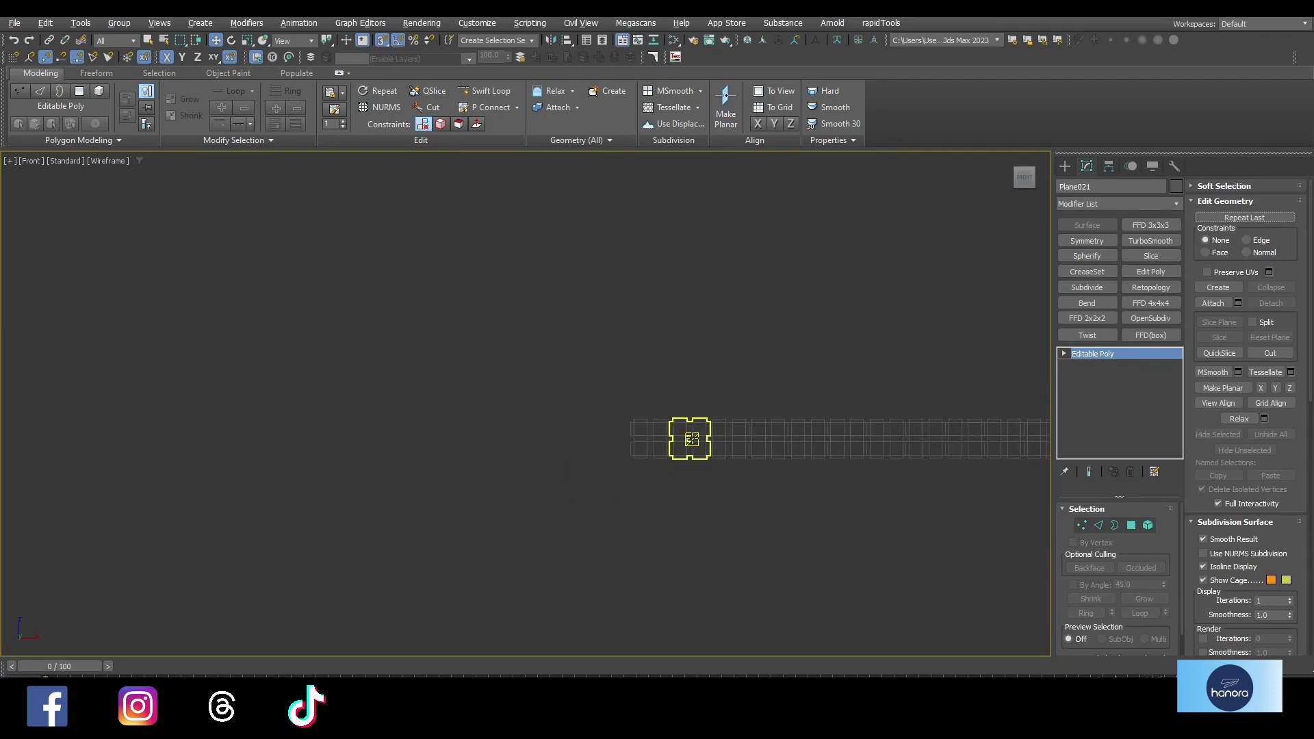
scroll(679, 438, down, 5)
Shift-drag the 20-tile row upward as 3 copies, stacking four woven rows
drag(270, 364, 808, 494)
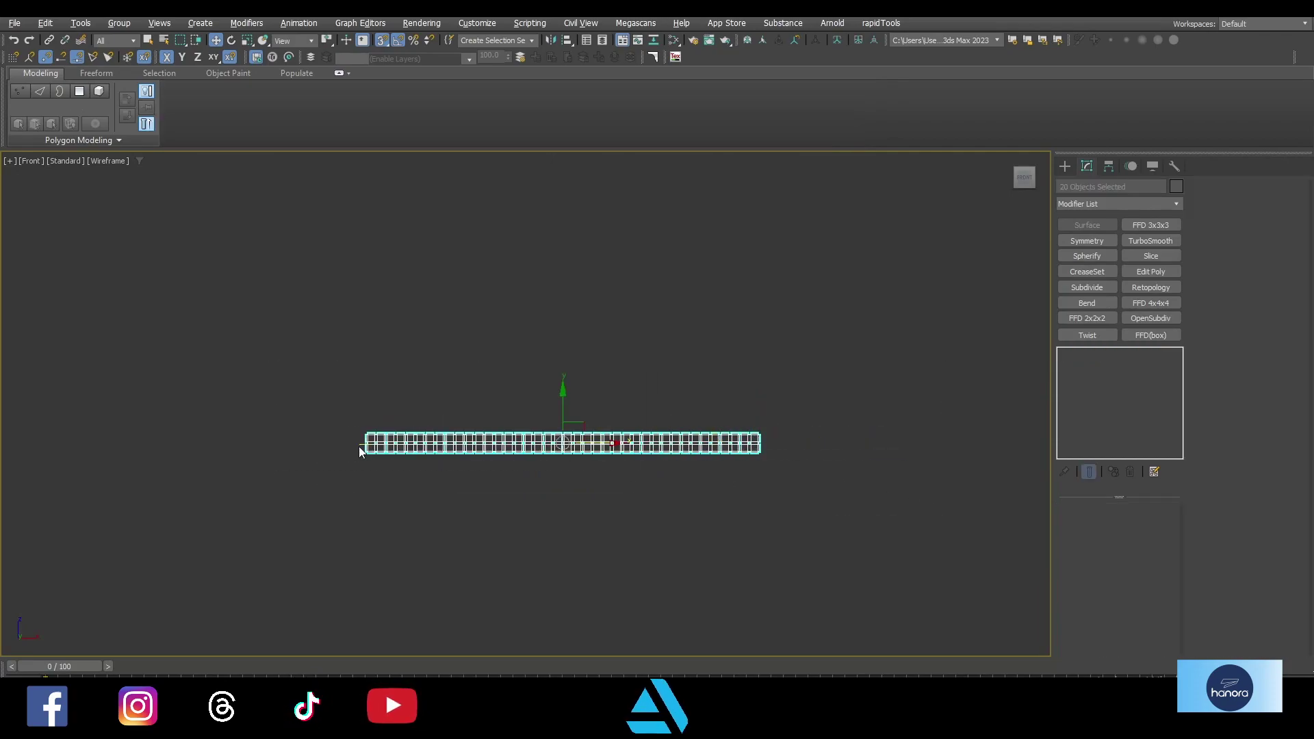
scroll(359, 446, up, 4)
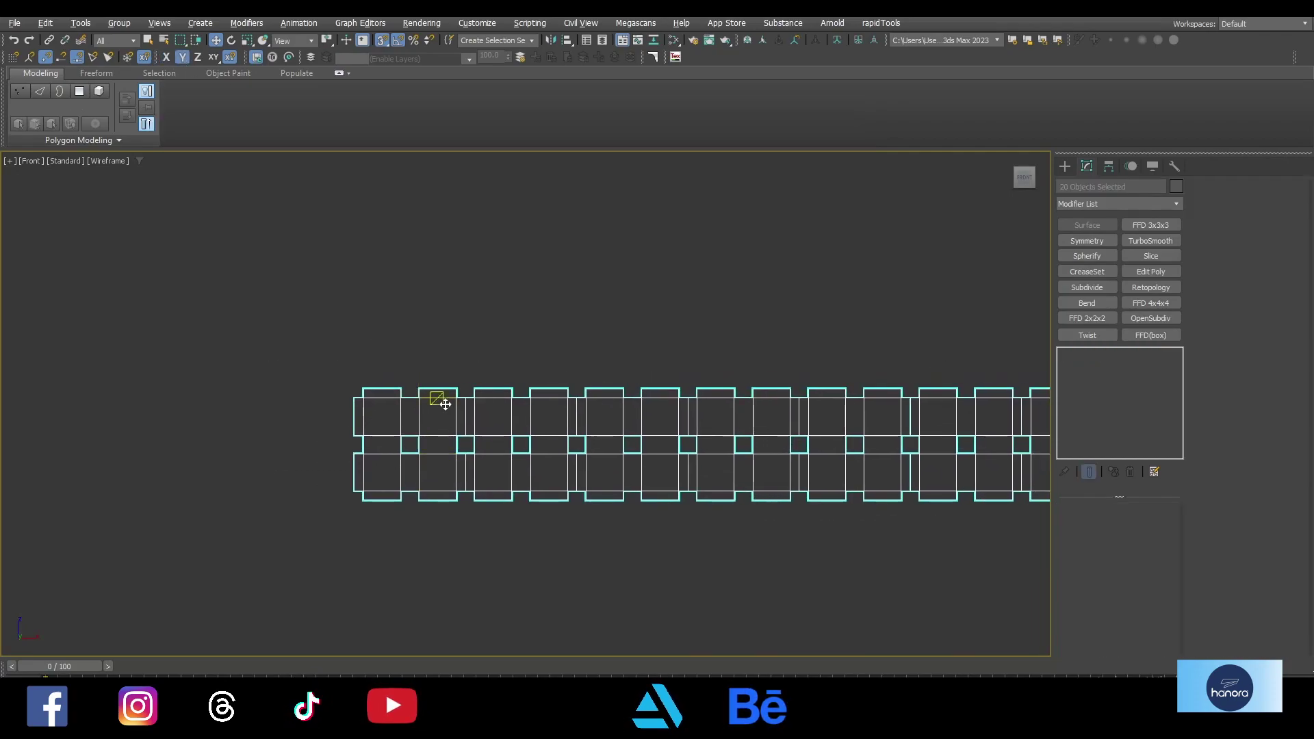
scroll(331, 566, up, 2)
scroll(423, 592, up, 2)
shift+drag(428, 600, 427, 370)
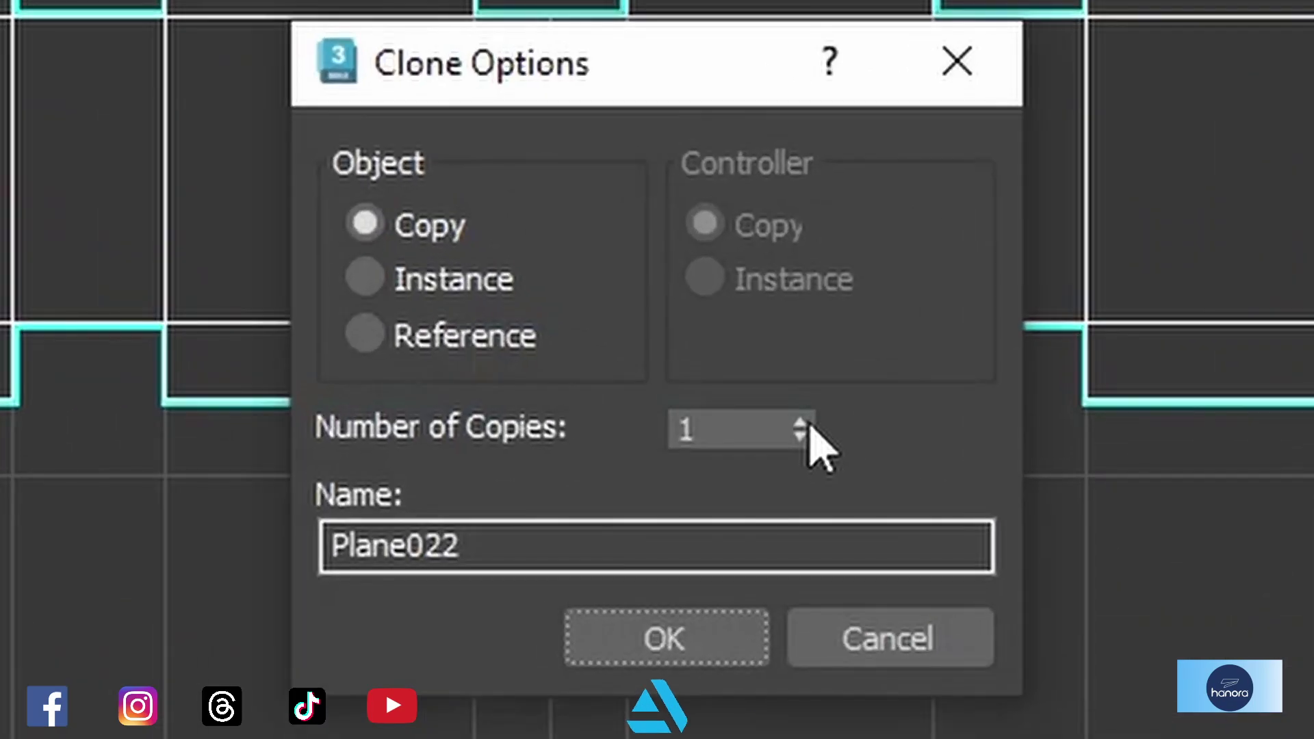
click(693, 381)
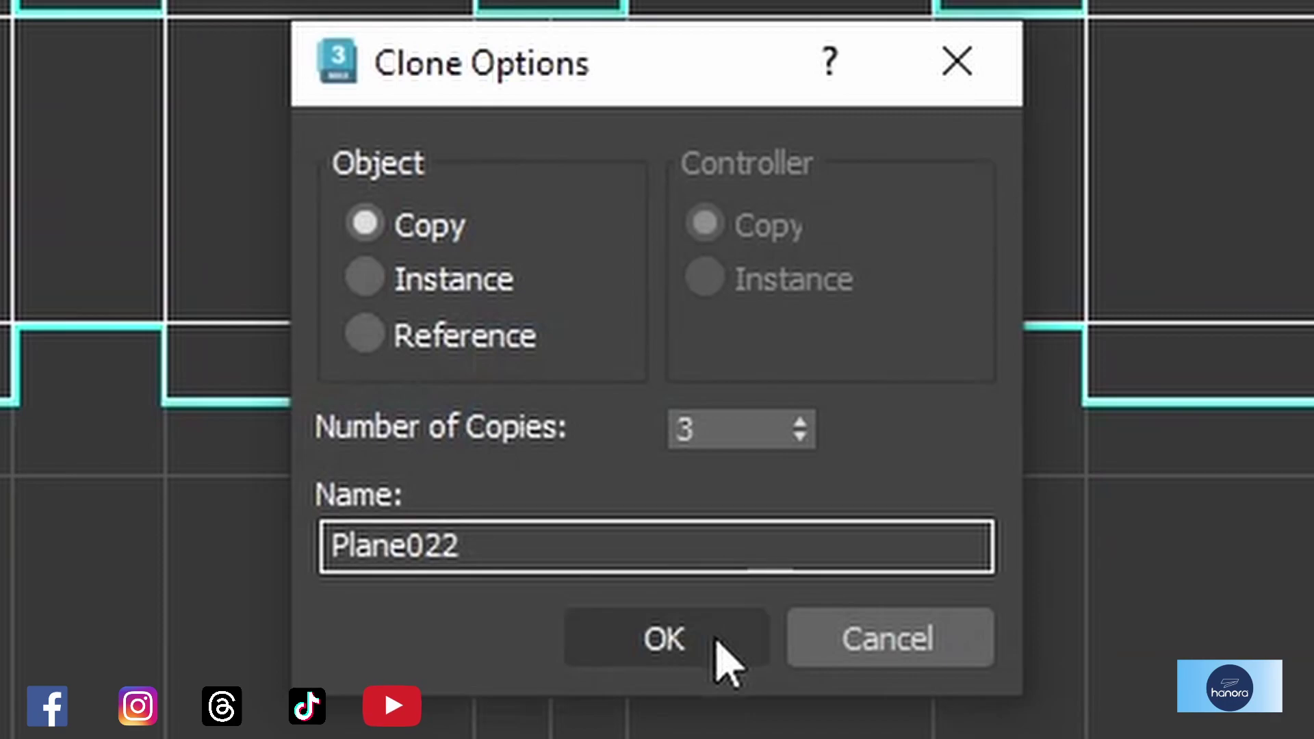
click(664, 638)
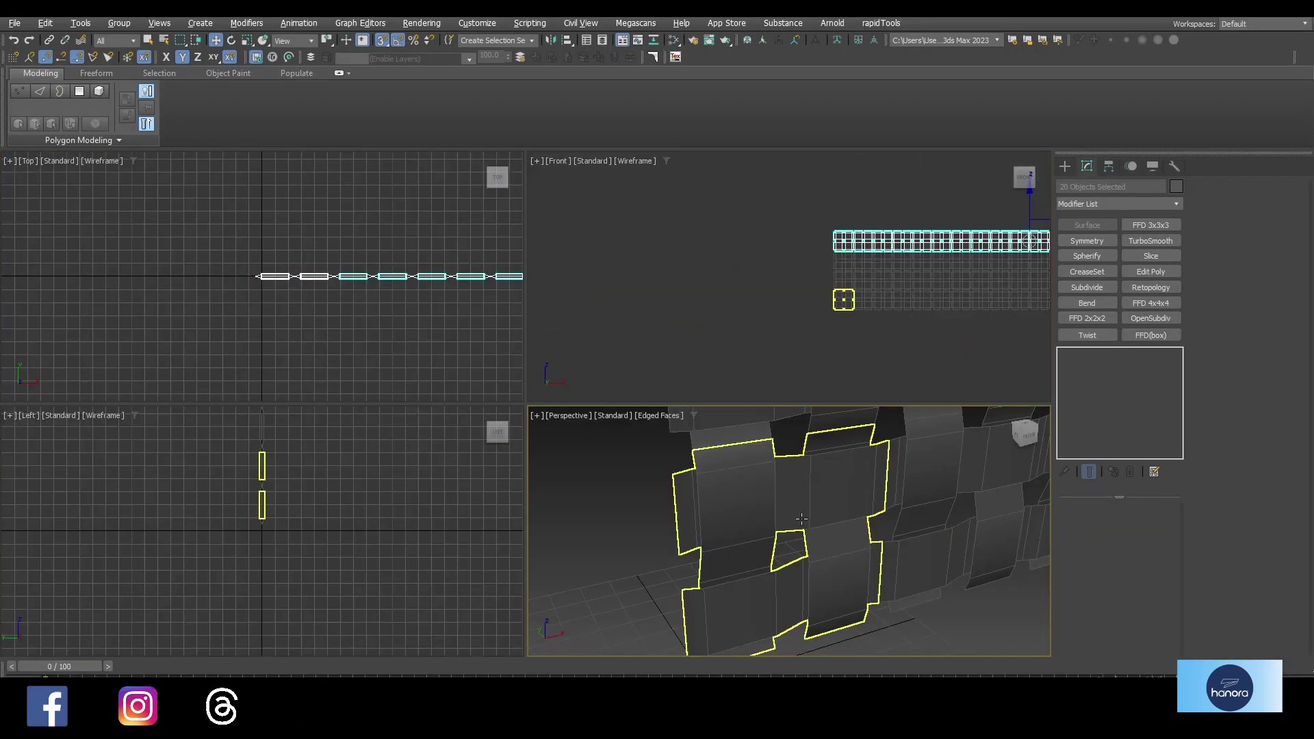
Maximize the perspective view and select the wall's upper-left tile
key(alt+w)
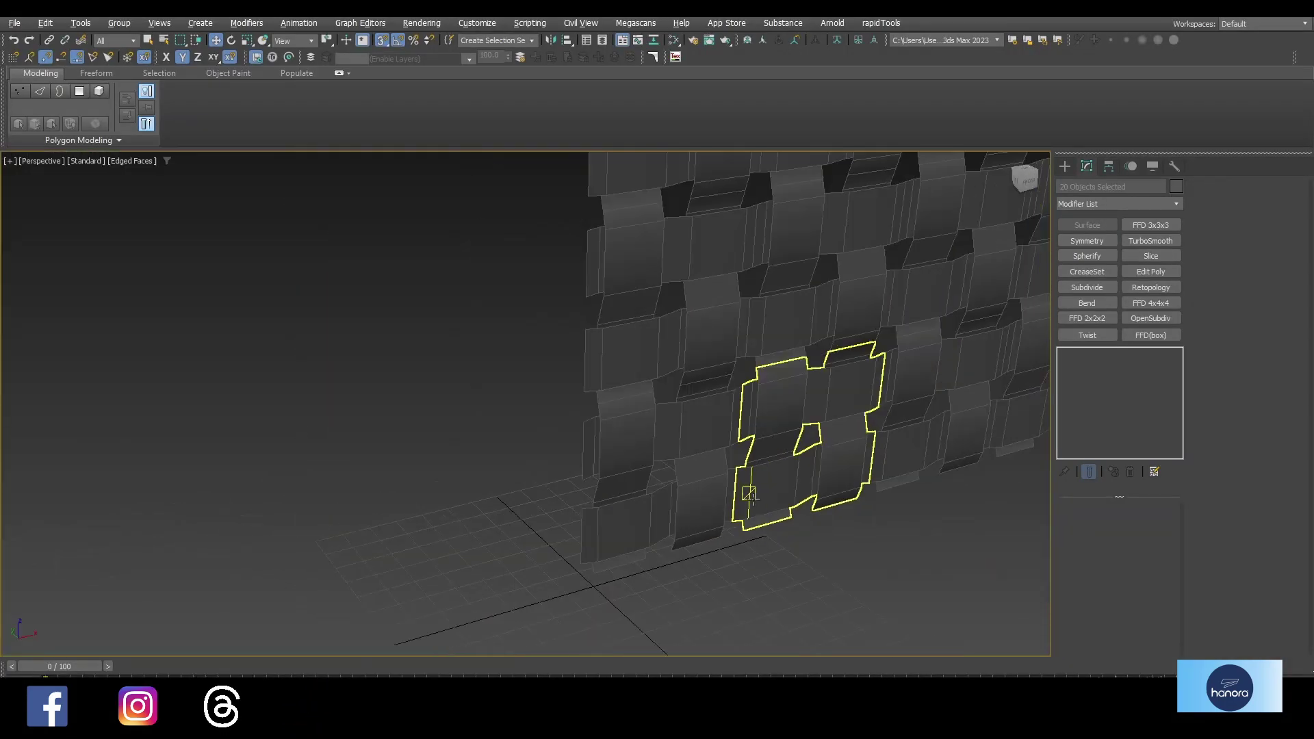
scroll(766, 510, down, 3)
scroll(753, 507, down, 3)
scroll(704, 502, down, 2)
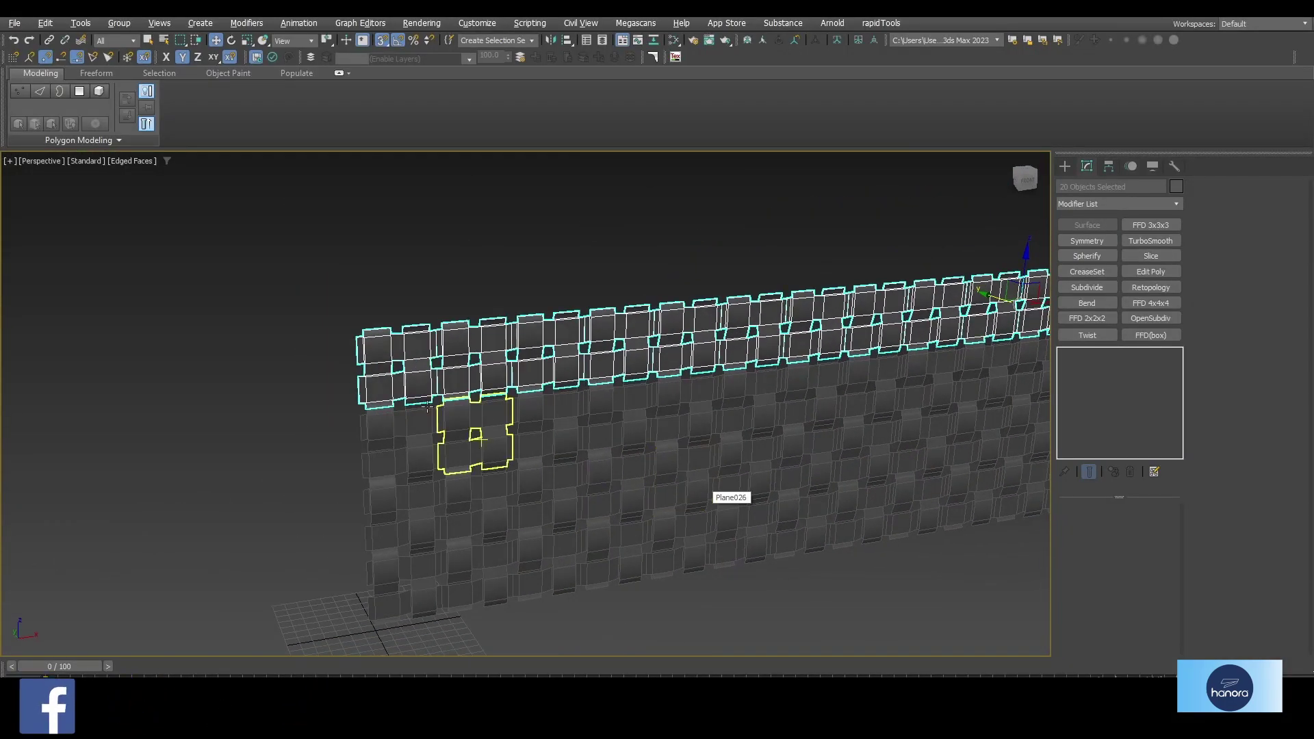
drag(308, 288, 390, 372)
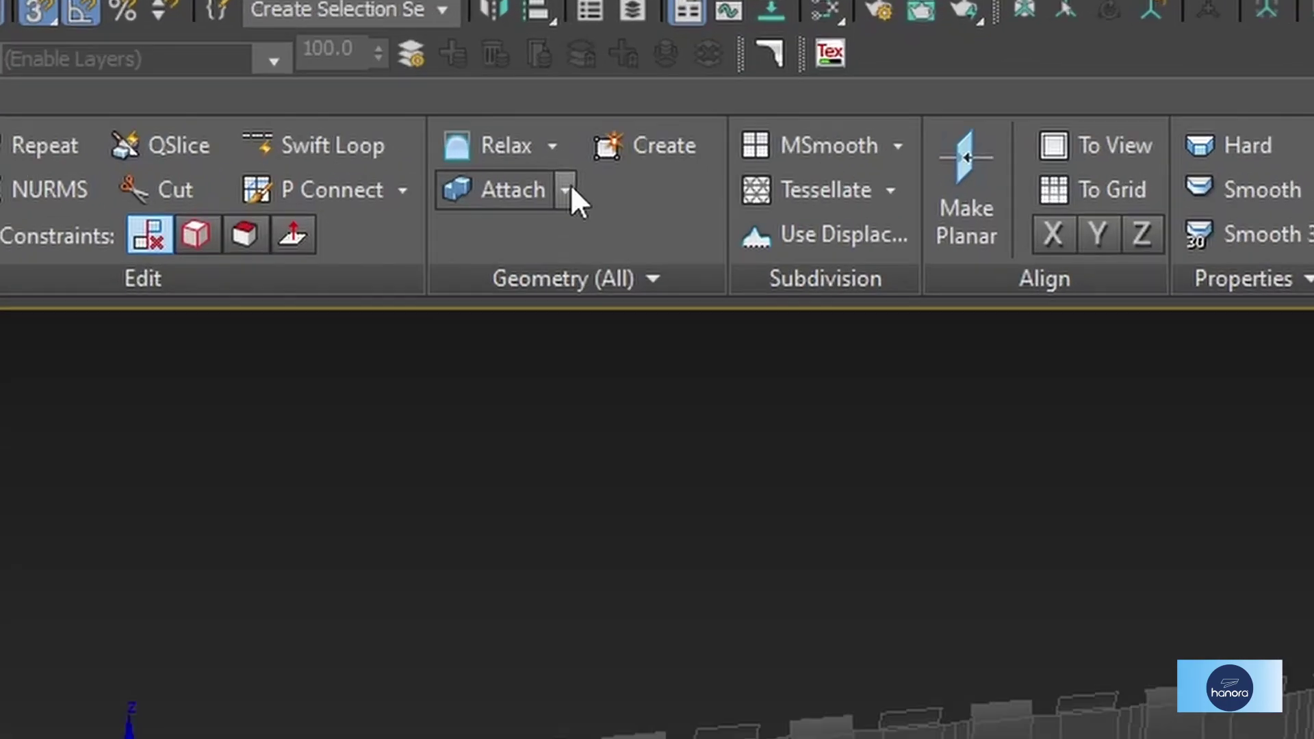
Attach all the wall's planes into one object with Attach From List
click(577, 107)
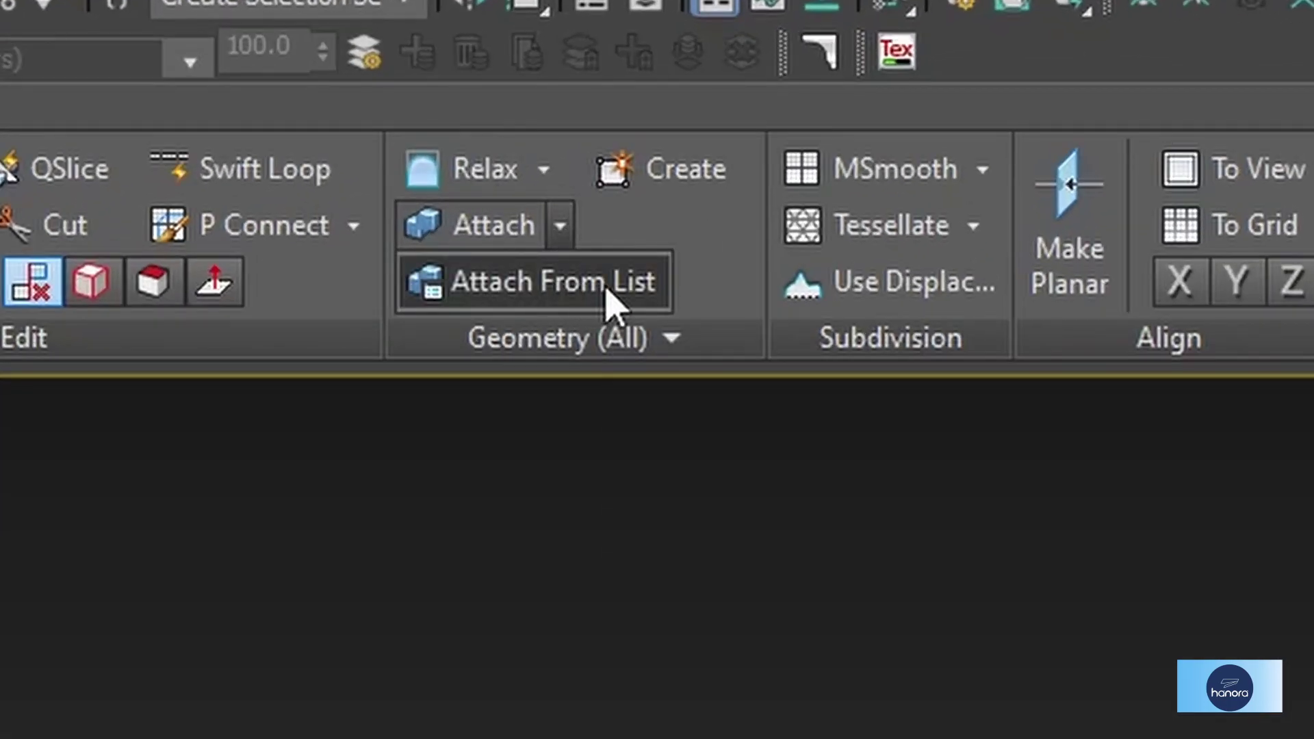
click(613, 301)
click(196, 249)
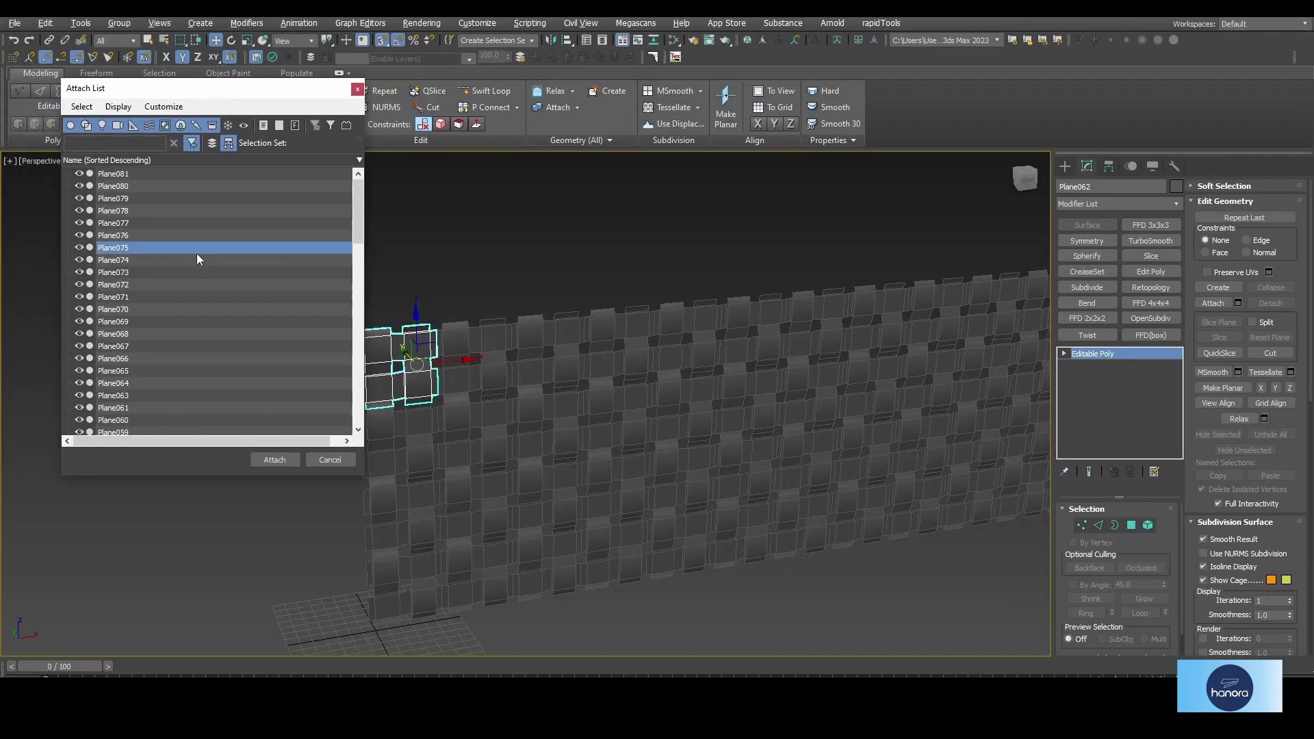
key(ctrl+a)
click(276, 458)
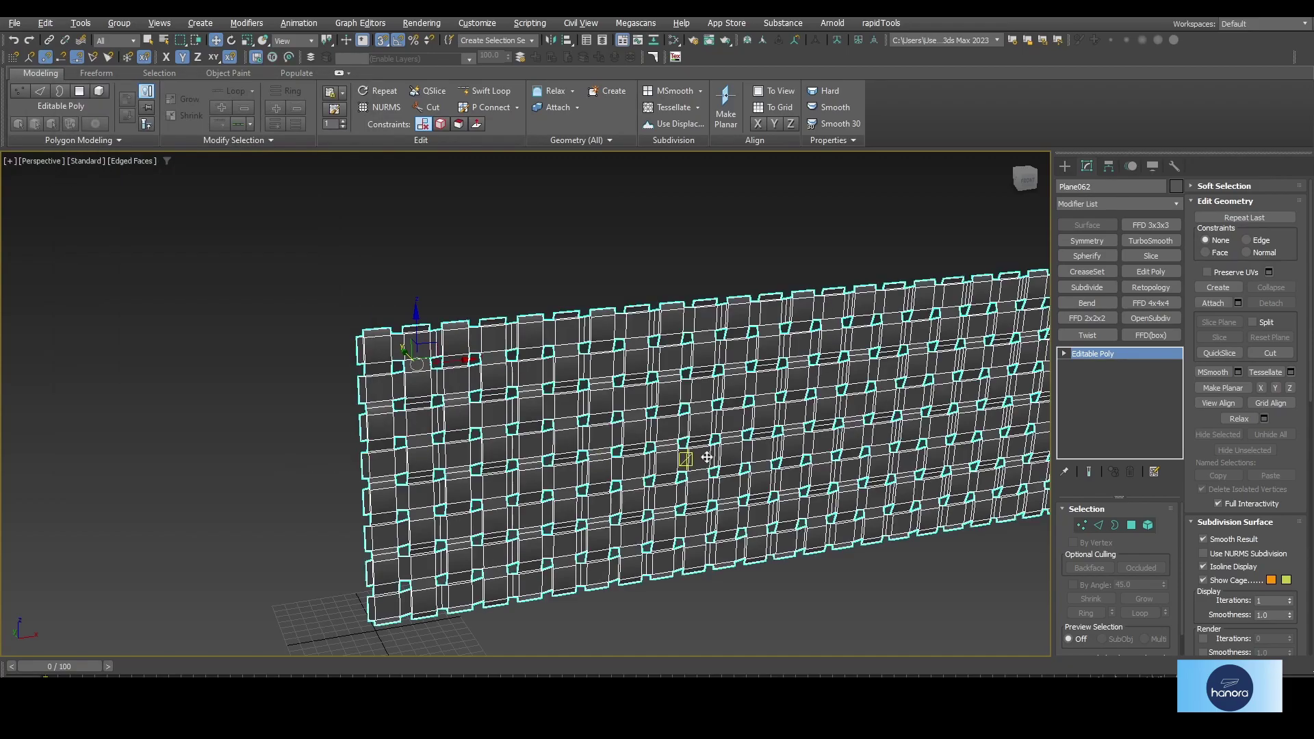
click(1082, 526)
scroll(941, 479, down, 3)
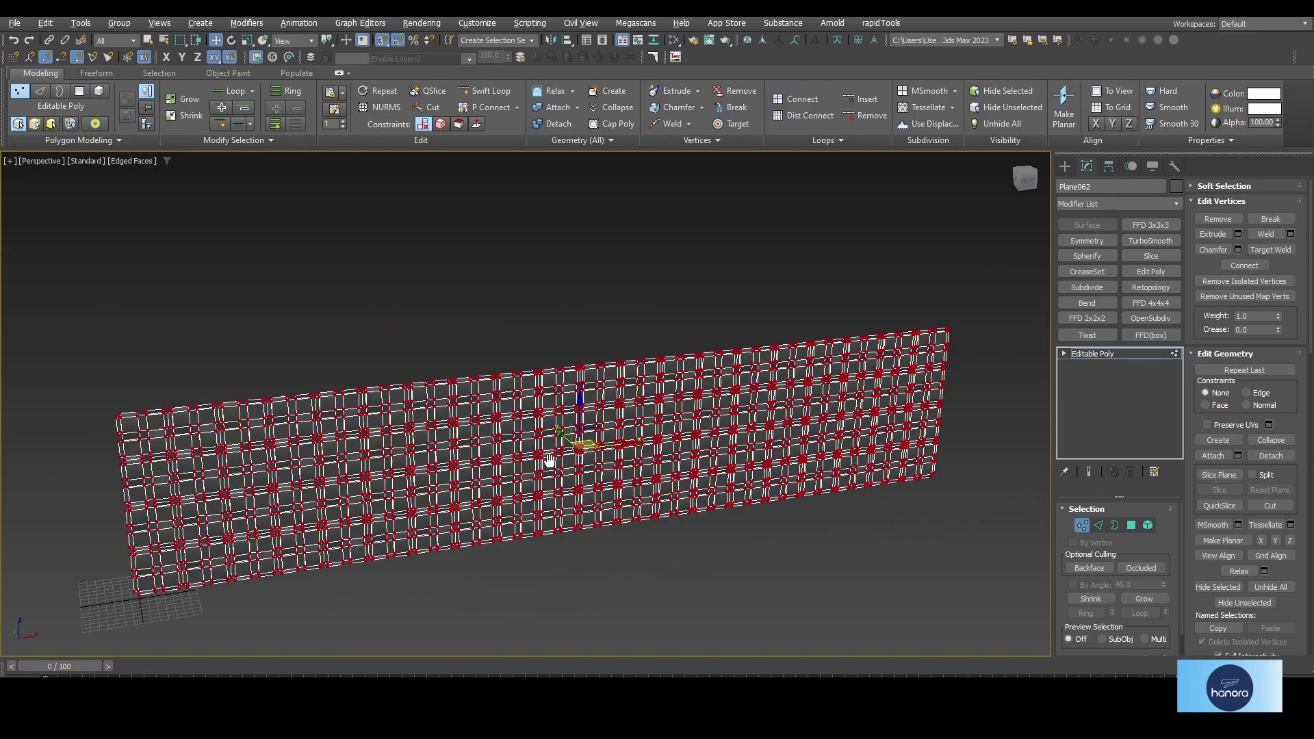
middle_drag(941, 479, 556, 455)
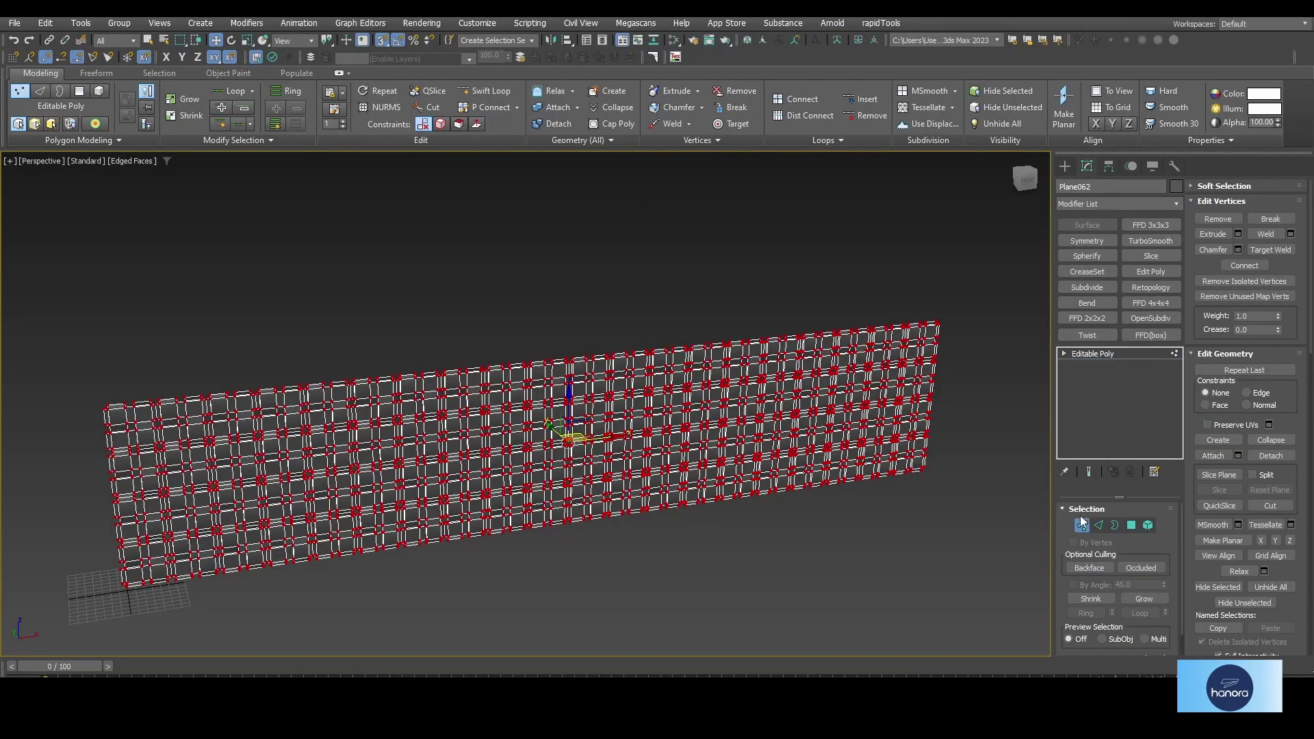
click(1082, 524)
Centre the wall's pivot on the object using Affect Pivot Only
click(1109, 166)
click(1137, 261)
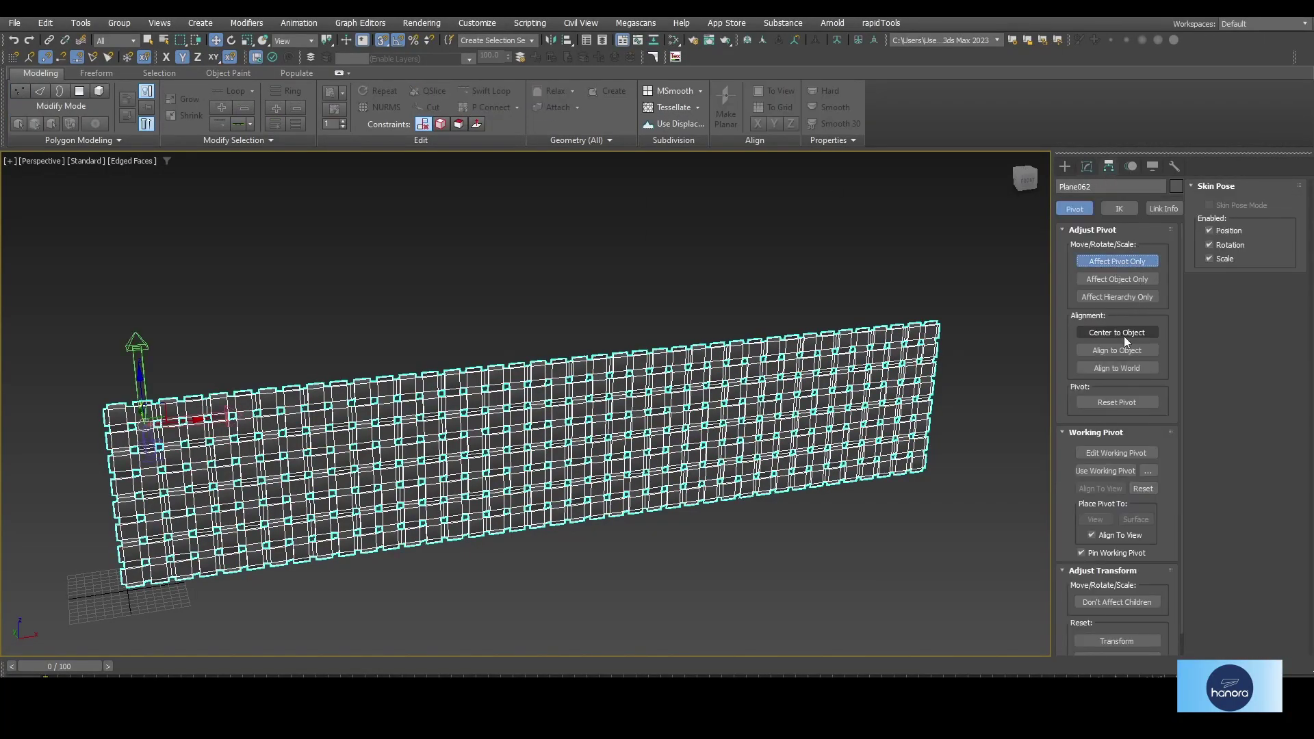
click(1124, 336)
Apply Reset XForm to the wall object with Reset Selected
click(1174, 167)
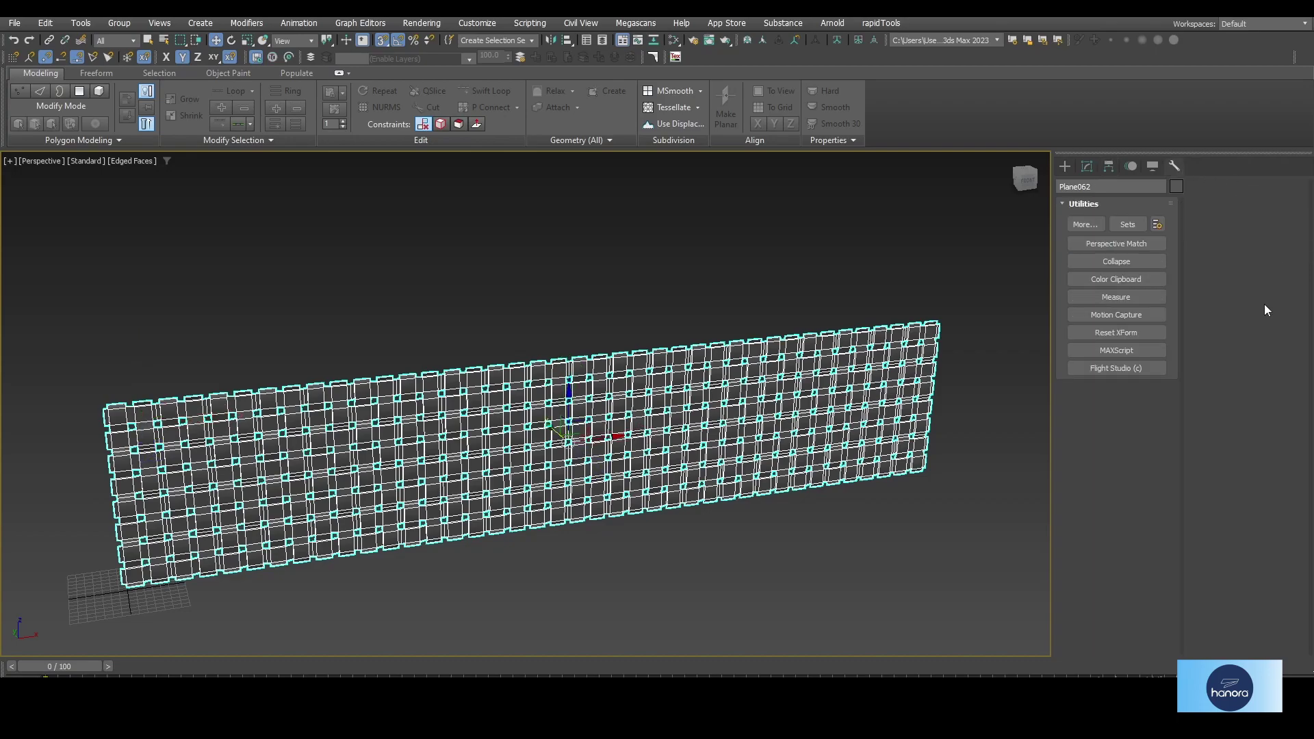
click(1120, 332)
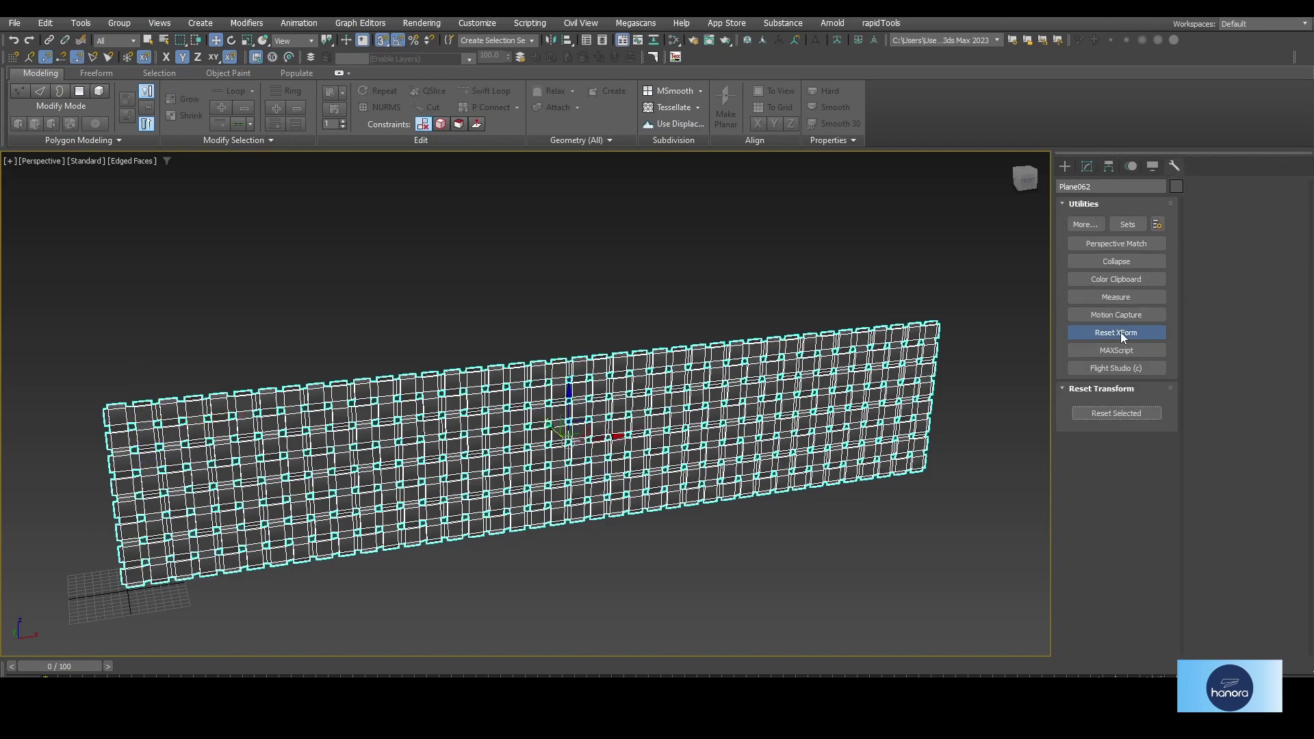
click(1113, 416)
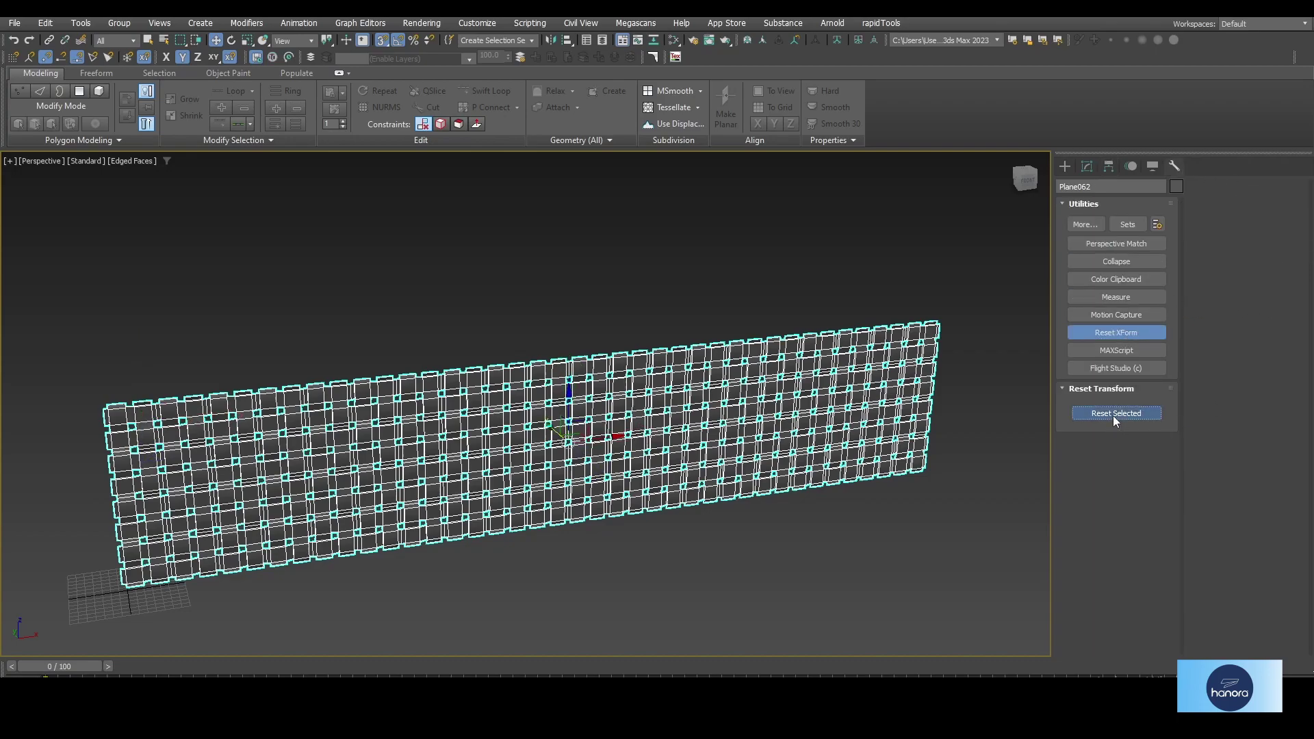
click(1118, 333)
click(1087, 166)
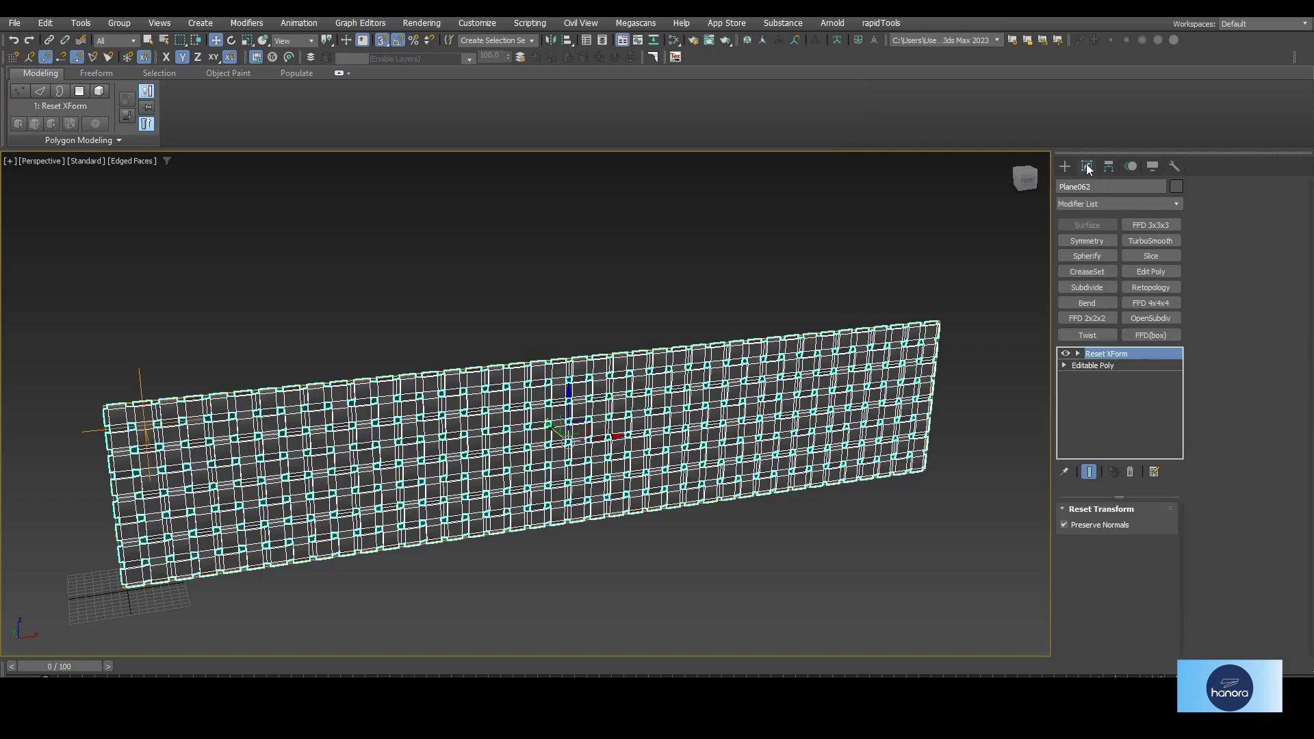
Stack Edit Poly, FFD 3x3x3 and Bend modifiers on the plane
click(1153, 273)
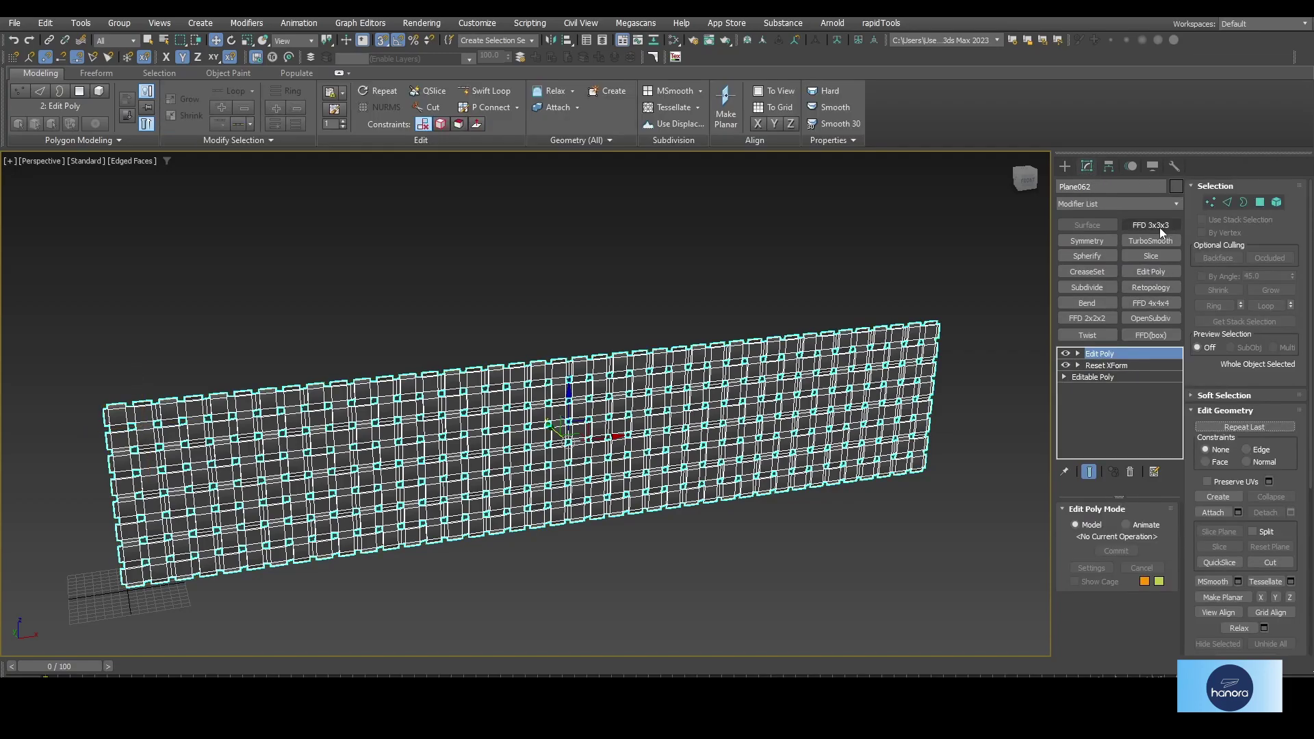
click(1157, 227)
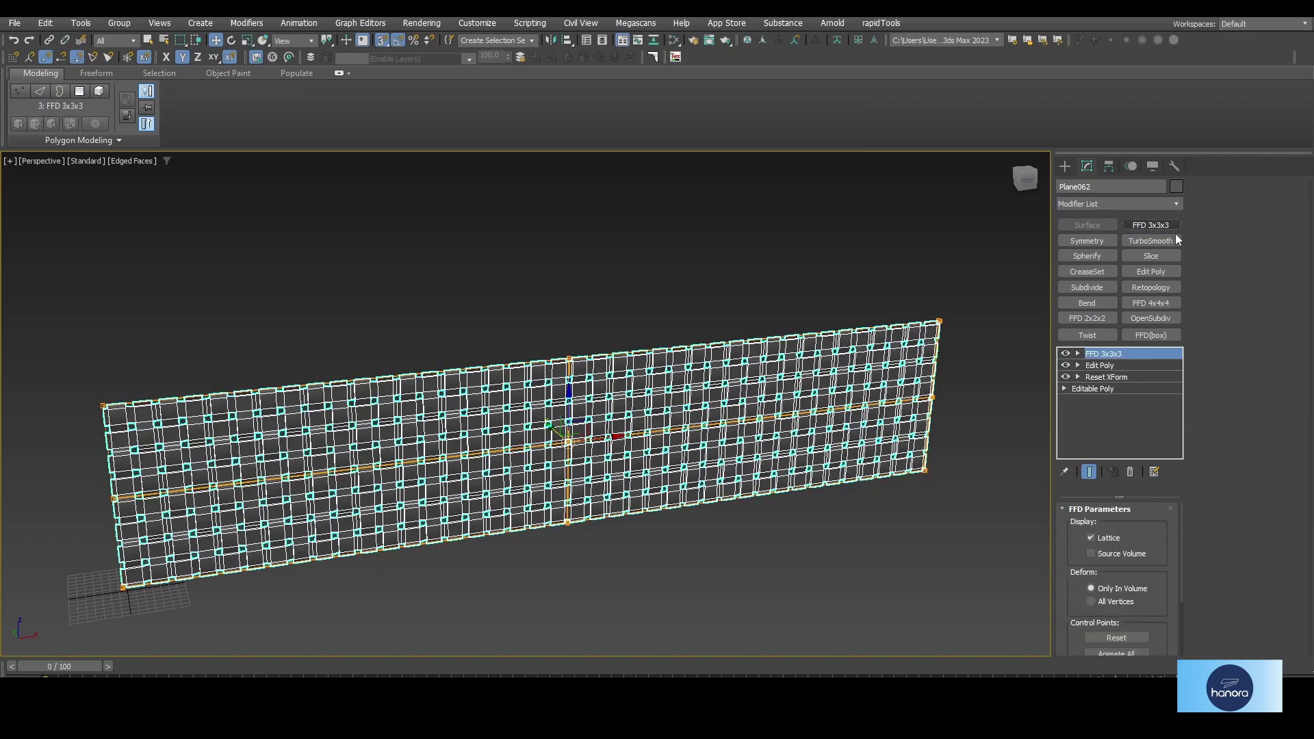
click(1090, 304)
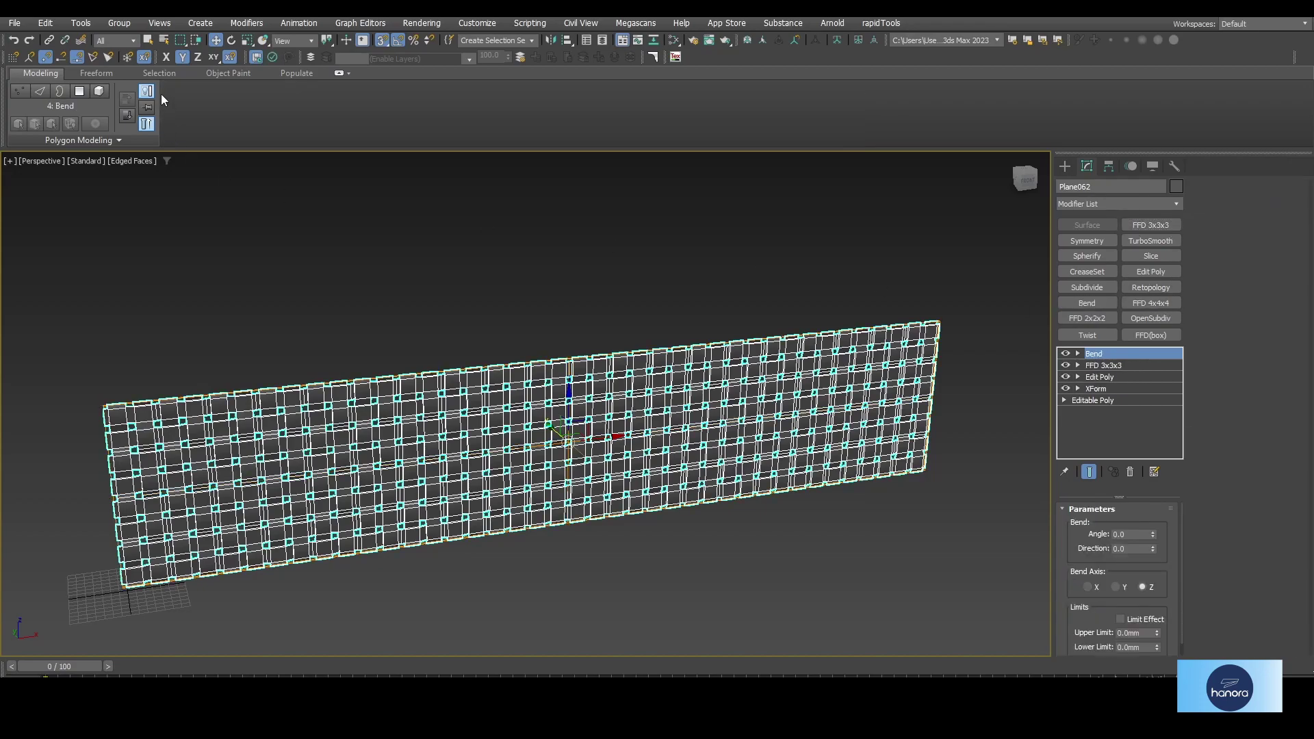
Zero the plane's X, Y and Z position in the Move Type-In
right_click(218, 41)
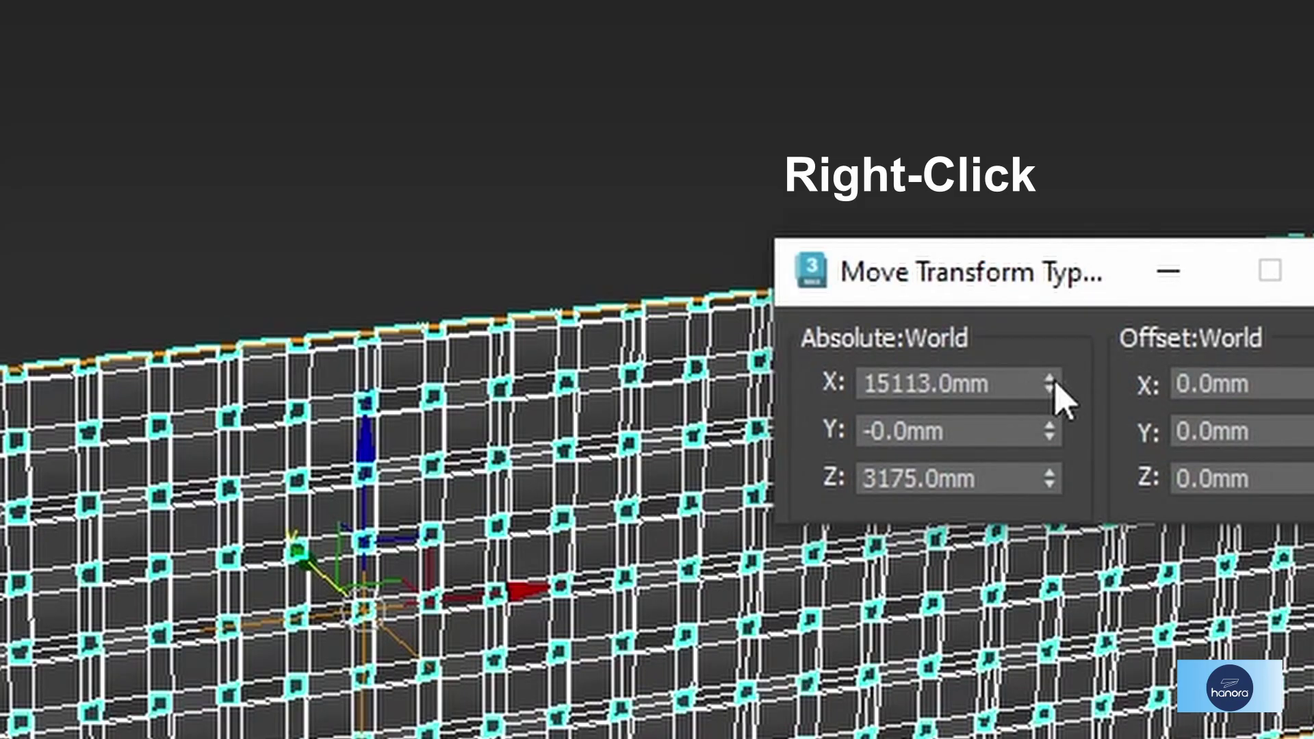
right_click(785, 377)
right_click(1049, 432)
right_click(1051, 479)
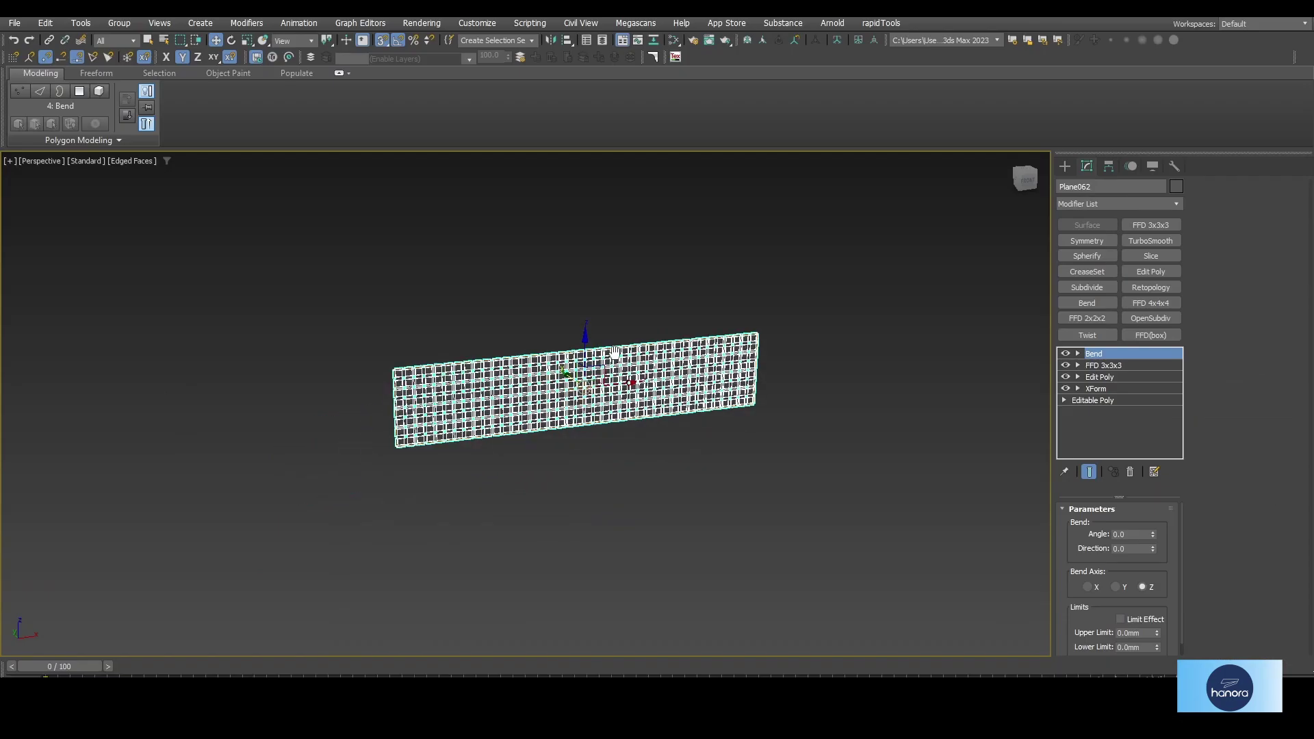
middle_drag(616, 353, 615, 343)
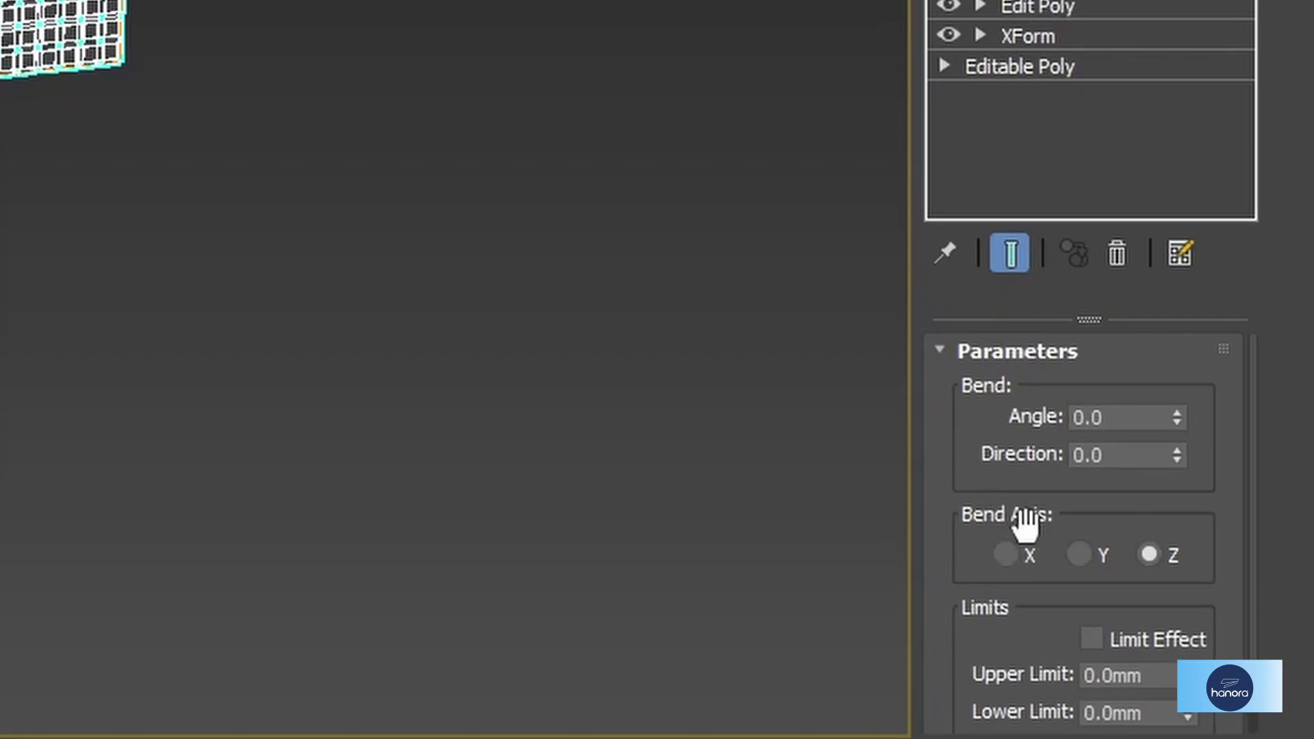
Set the Bend to X axis, angle 450 and direction -90
click(1089, 587)
double_click(1104, 372)
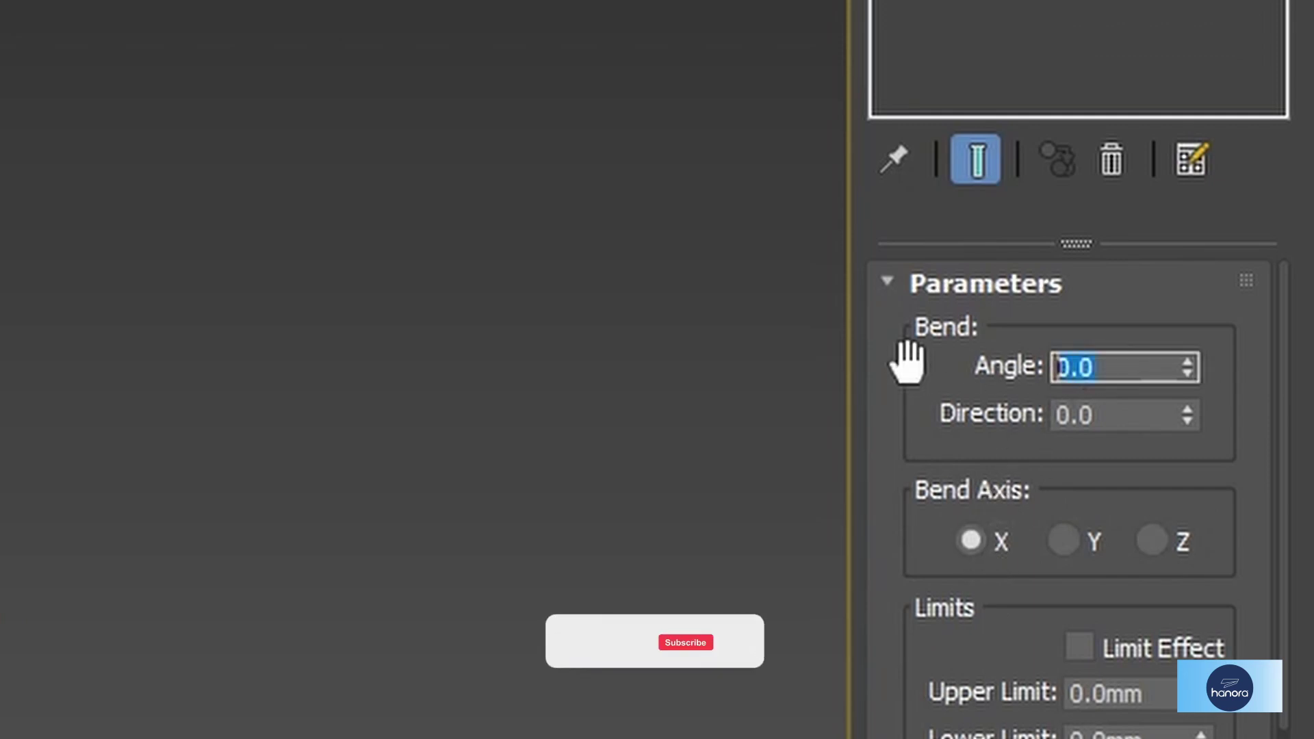
text(450)
key(Return)
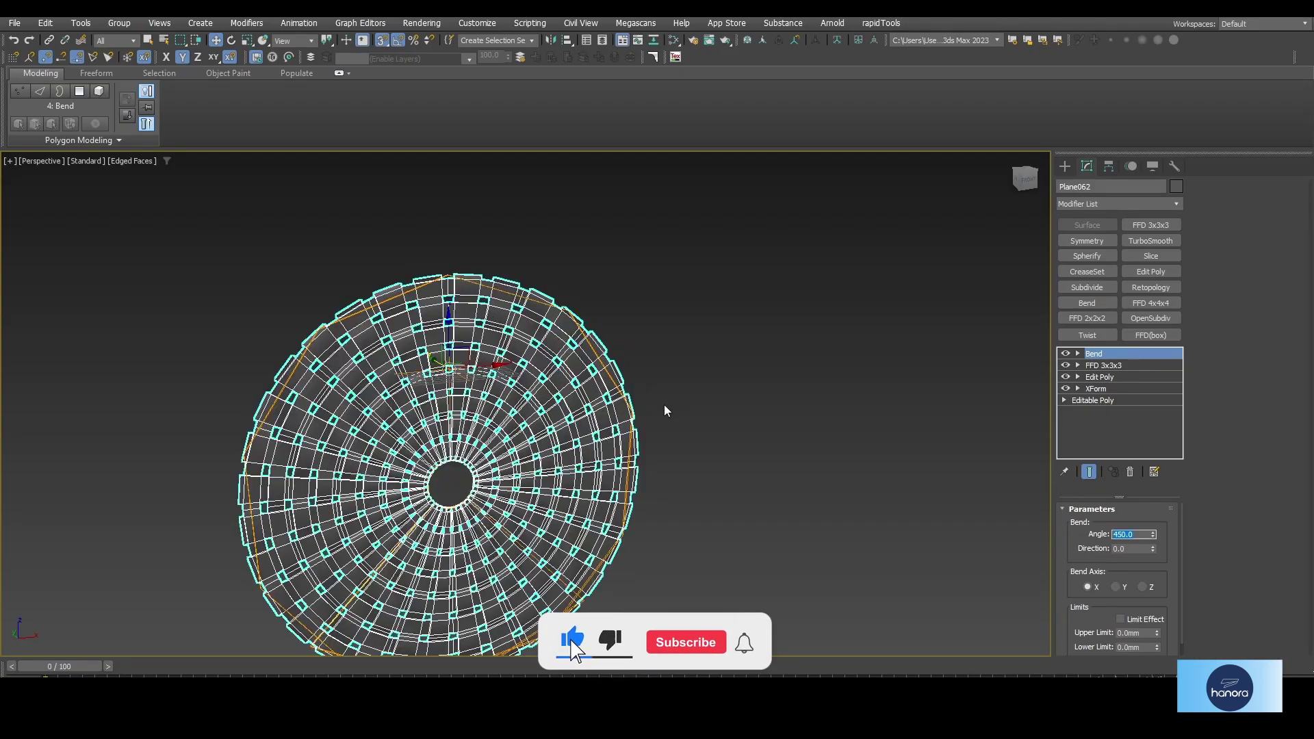
mouse_move(669, 411)
alt+middle_down()
mouse_move(751, 373)
mouse_move(779, 437)
alt+middle_up()
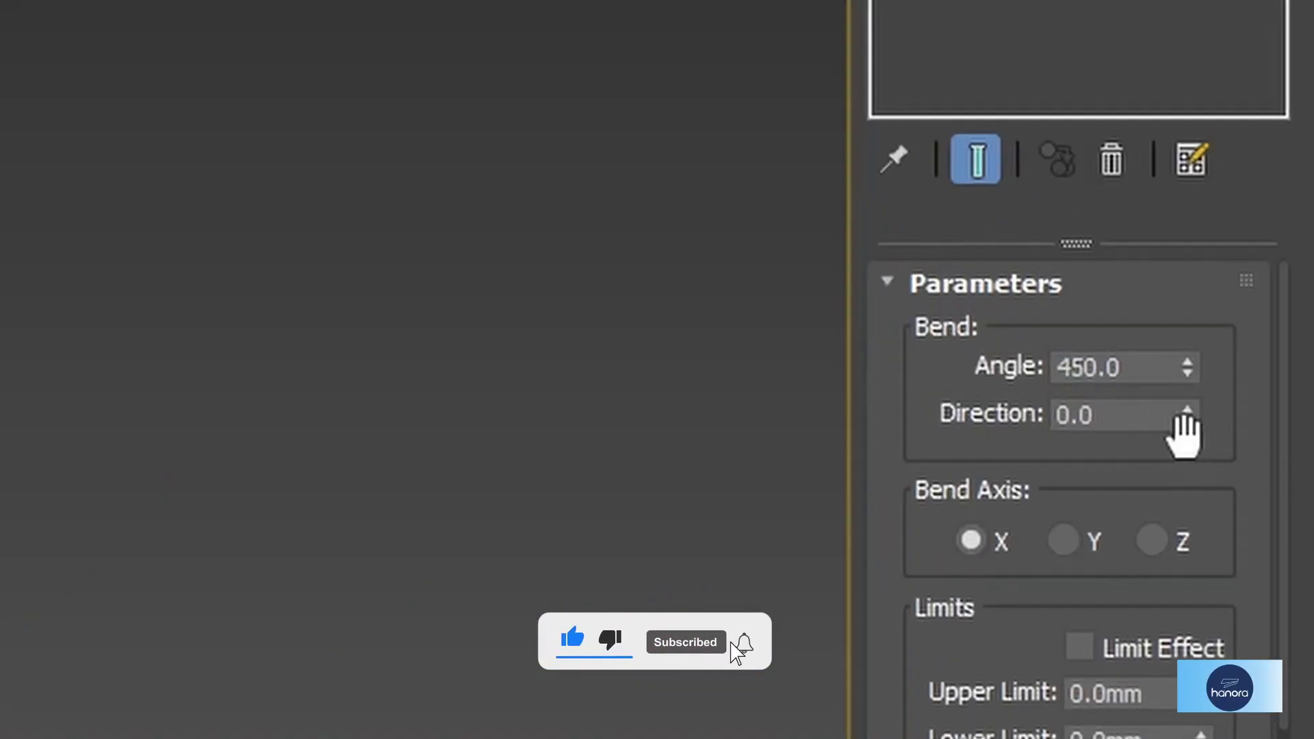
double_click(1131, 549)
text(-90)
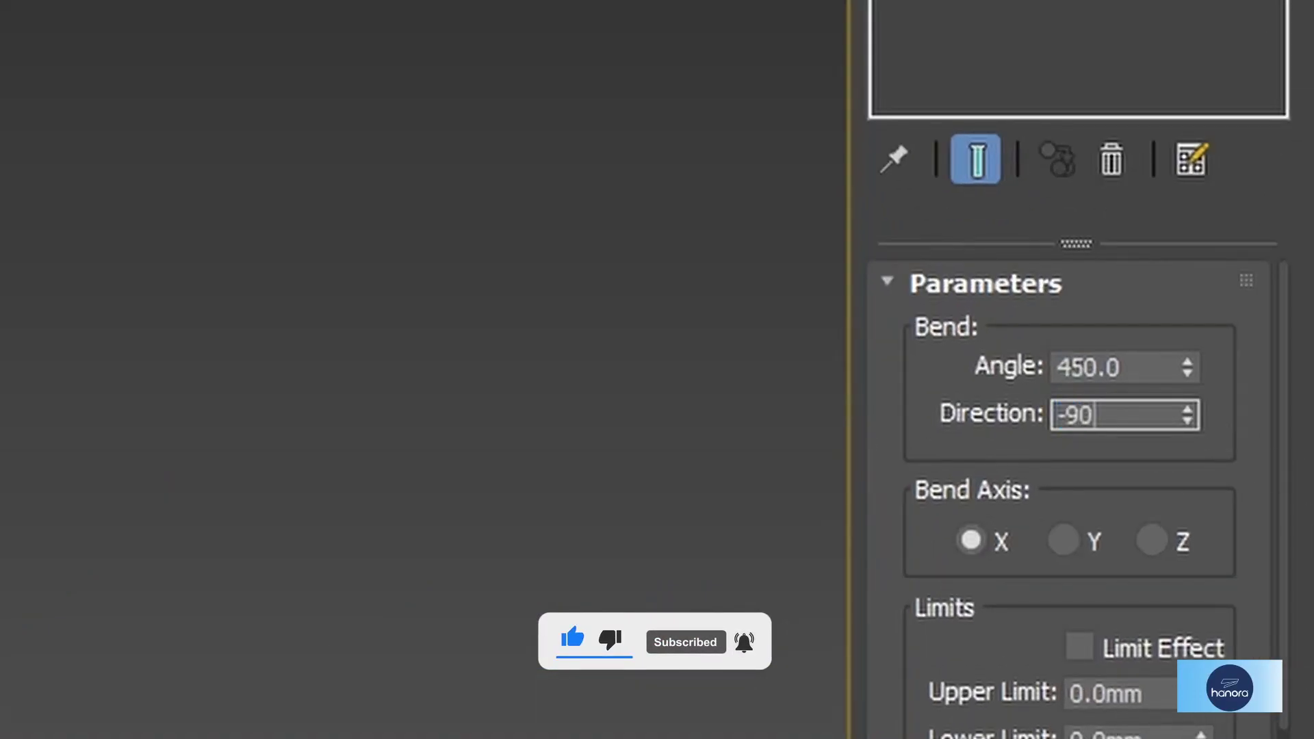
key(Return)
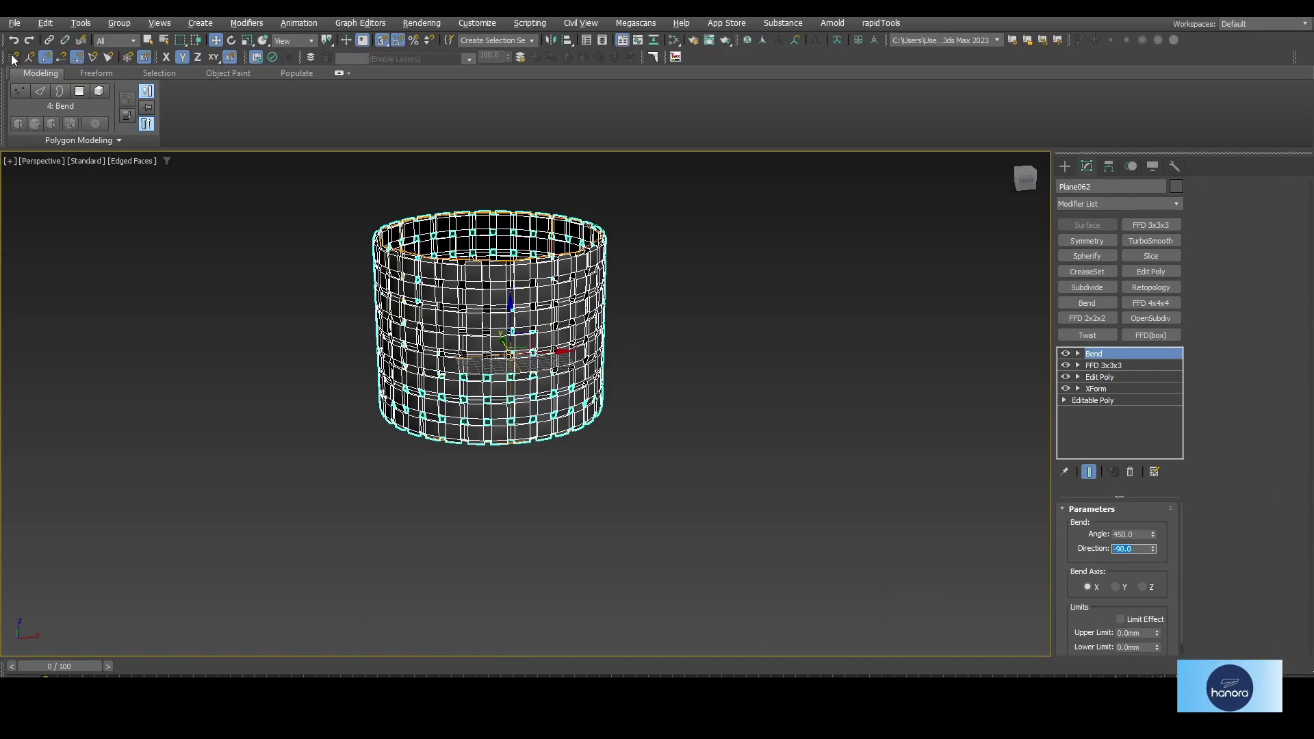
click(13, 58)
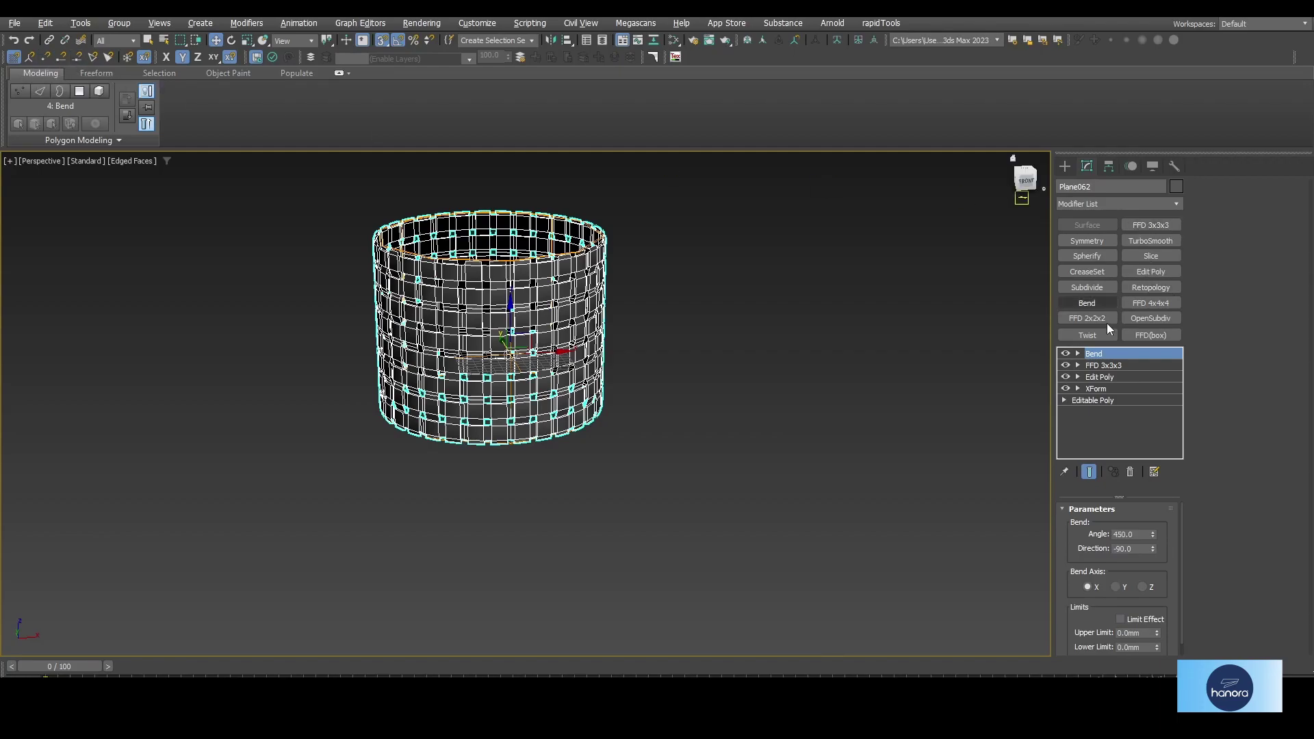
Edit the FFD 3x3x3 control points in a maximized Front view, selecting all points
click(1079, 365)
click(1116, 378)
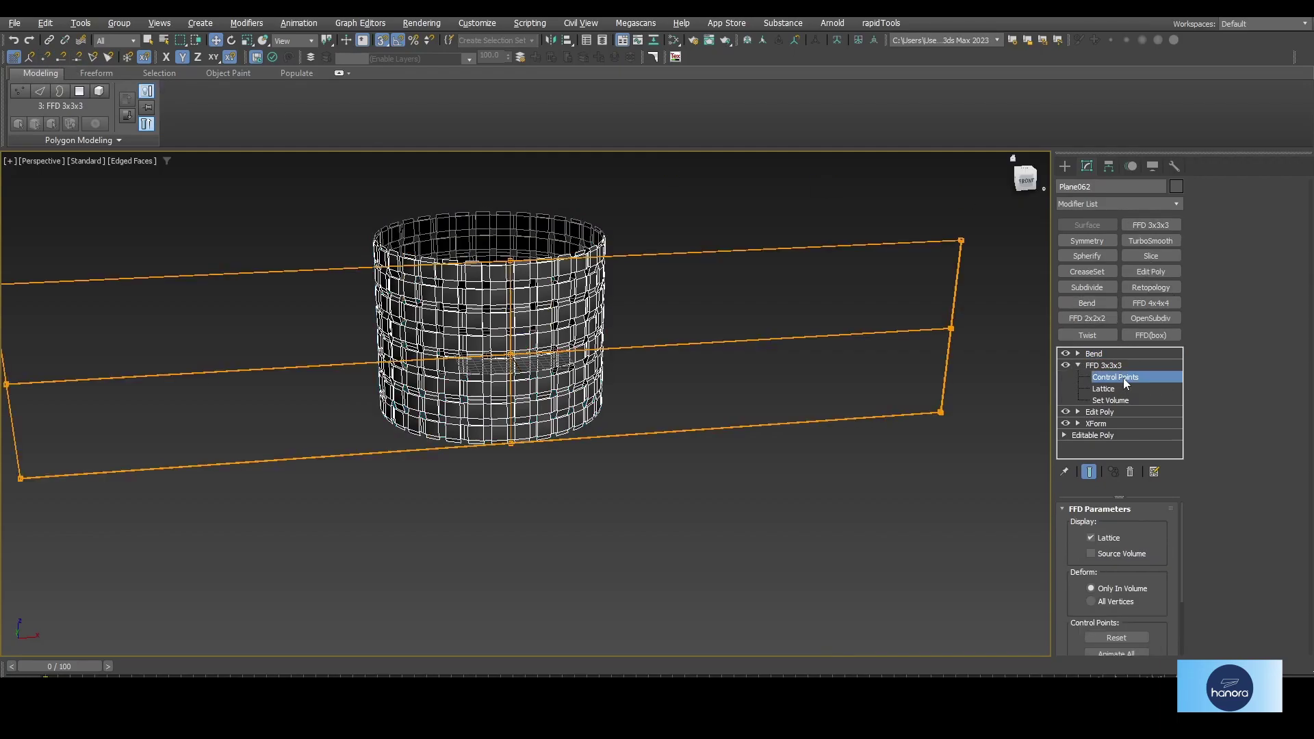
key(alt+w)
key(alt+w)
drag(416, 257, 312, 463)
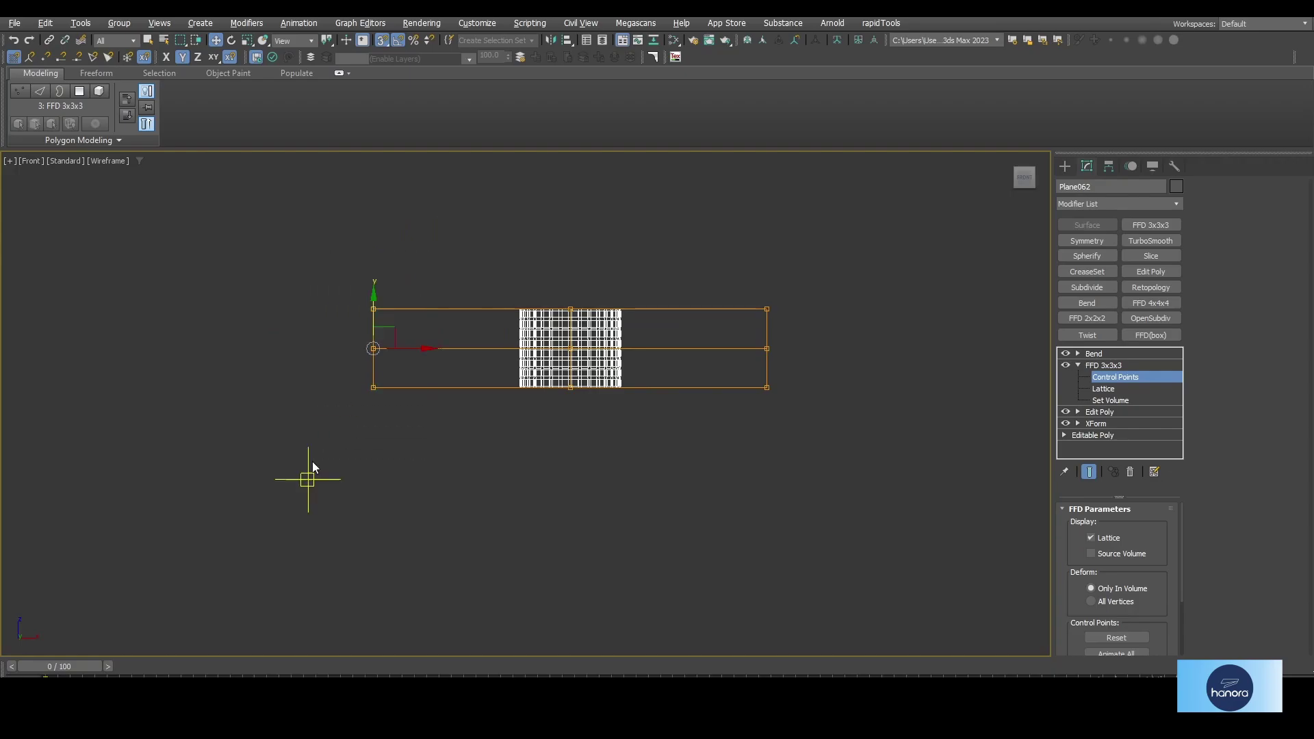
key(ctrl+a)
key(g)
key(z)
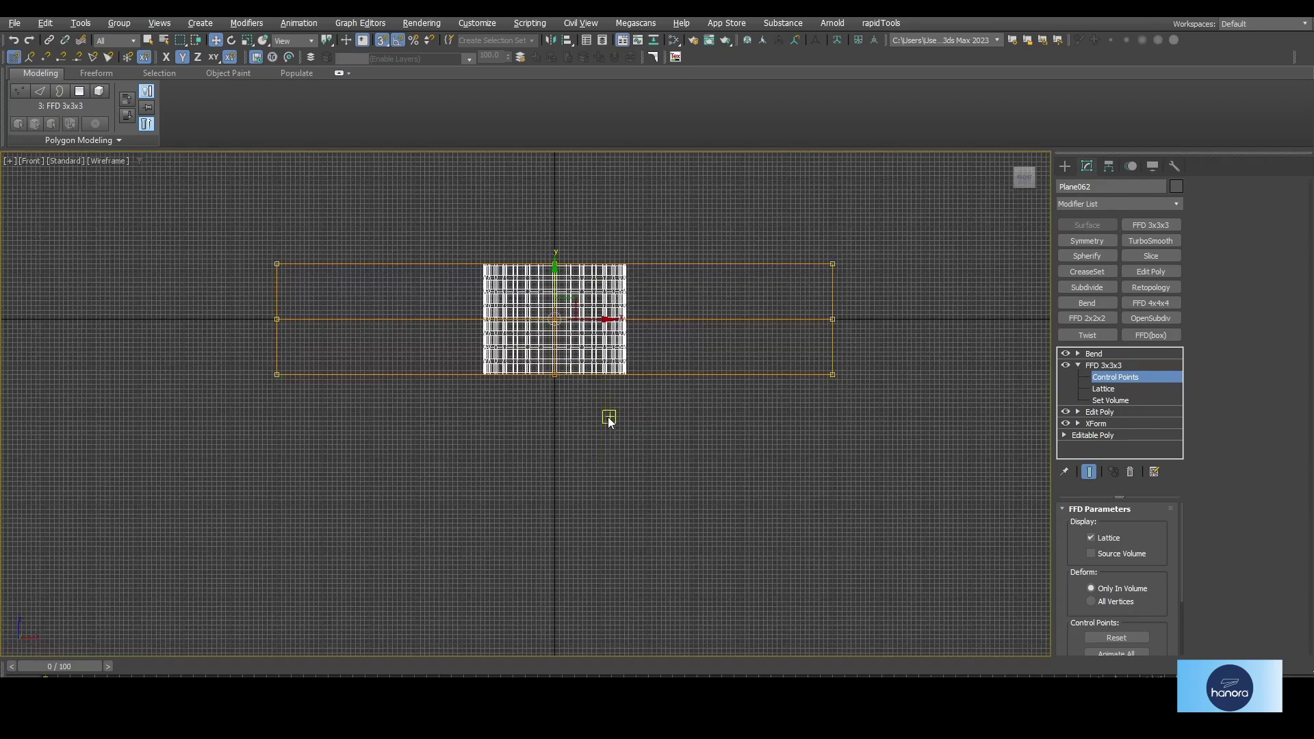
middle_drag(608, 418, 620, 370)
scroll(620, 370, up, 2)
Pull the outer lattice points down and raise the middle column into a peaked V
drag(627, 290, 623, 491)
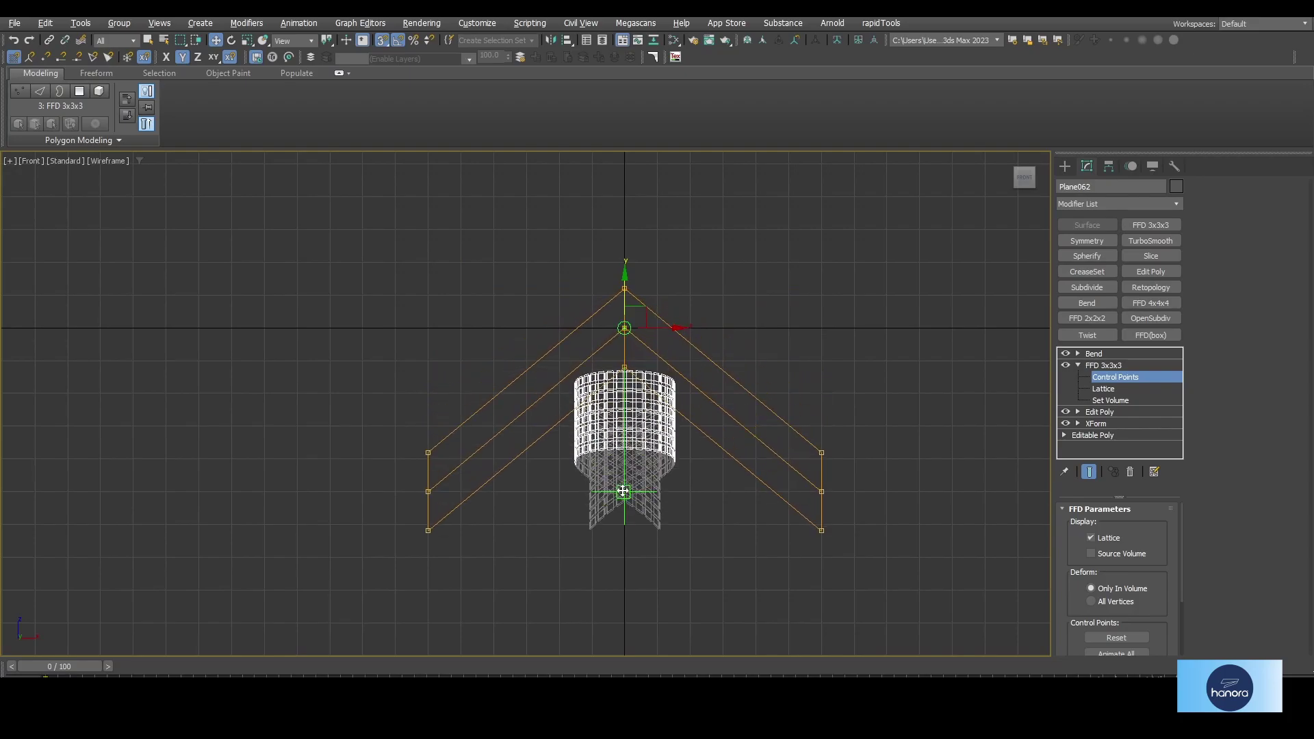
drag(563, 231, 611, 333)
middle_drag(637, 410, 637, 482)
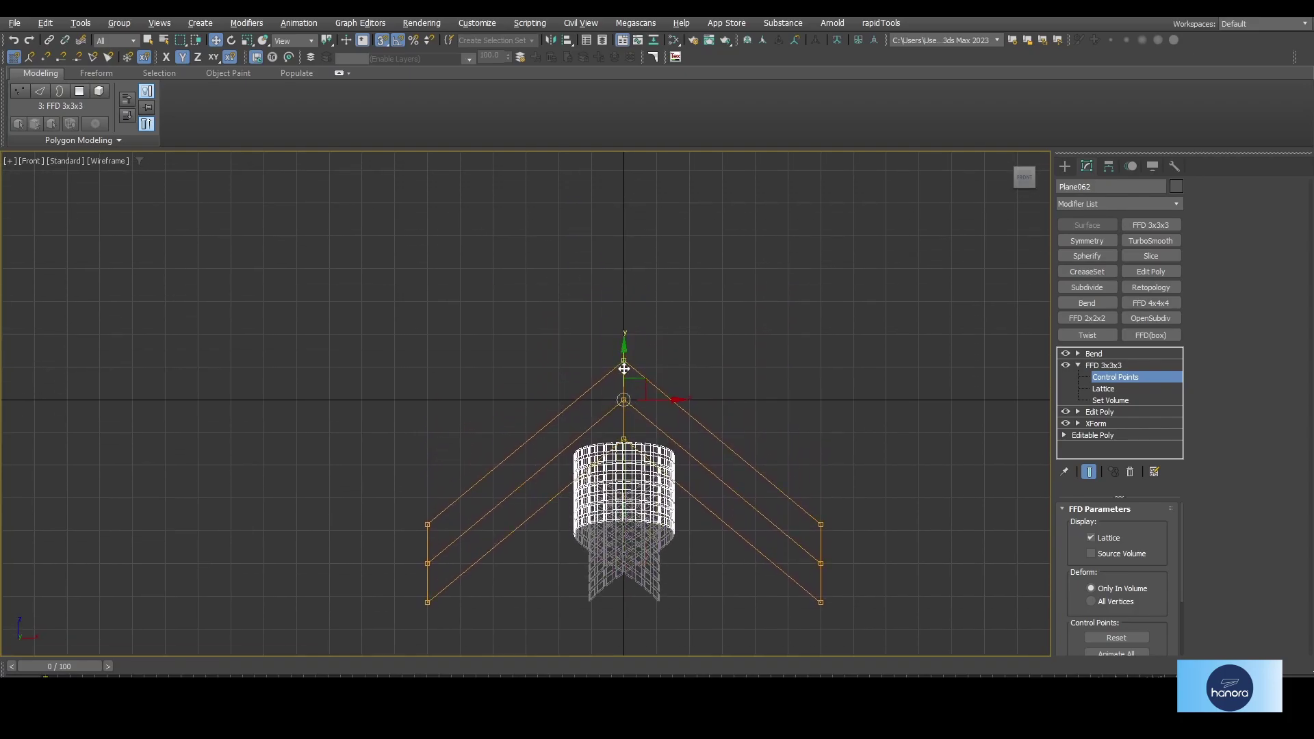
drag(624, 369, 624, 282)
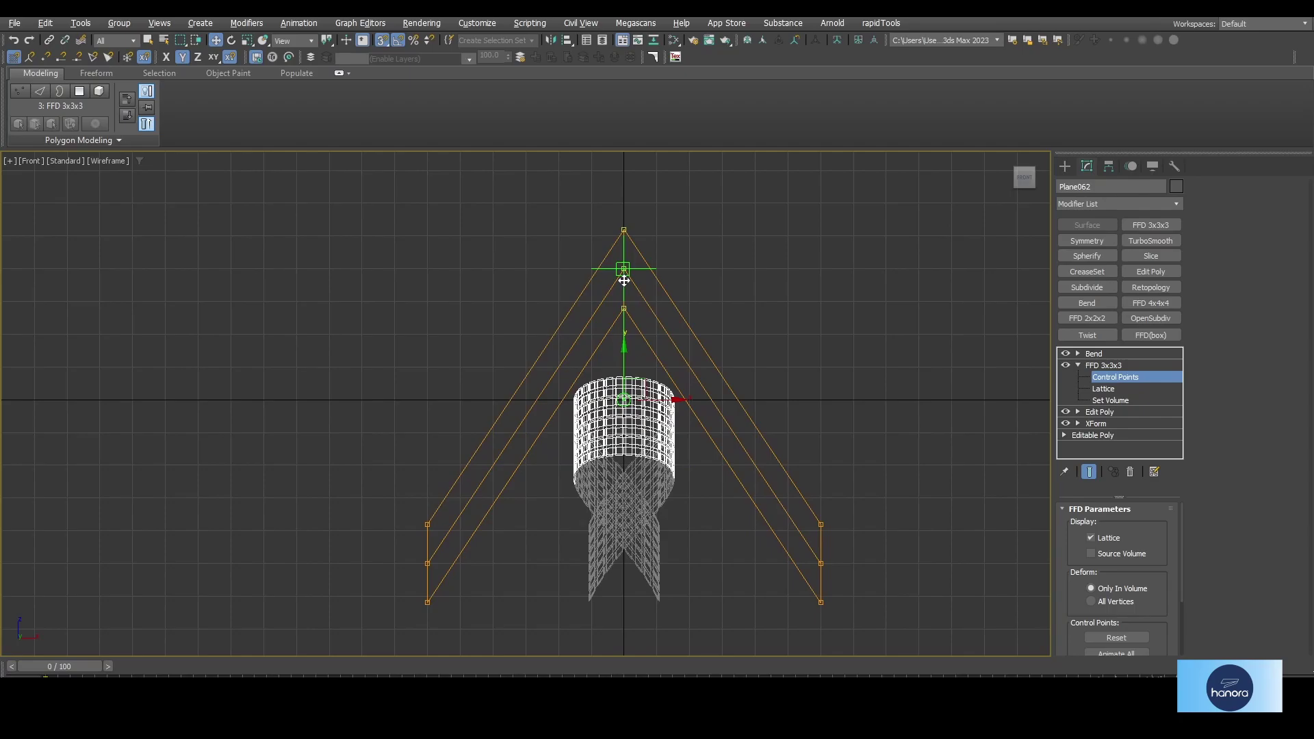
key(alt+w)
middle_click(420, 297)
key(alt+w)
Offset the selected left lattice points 300 mm in Y via Move Type-In
scroll(332, 391, down, 3)
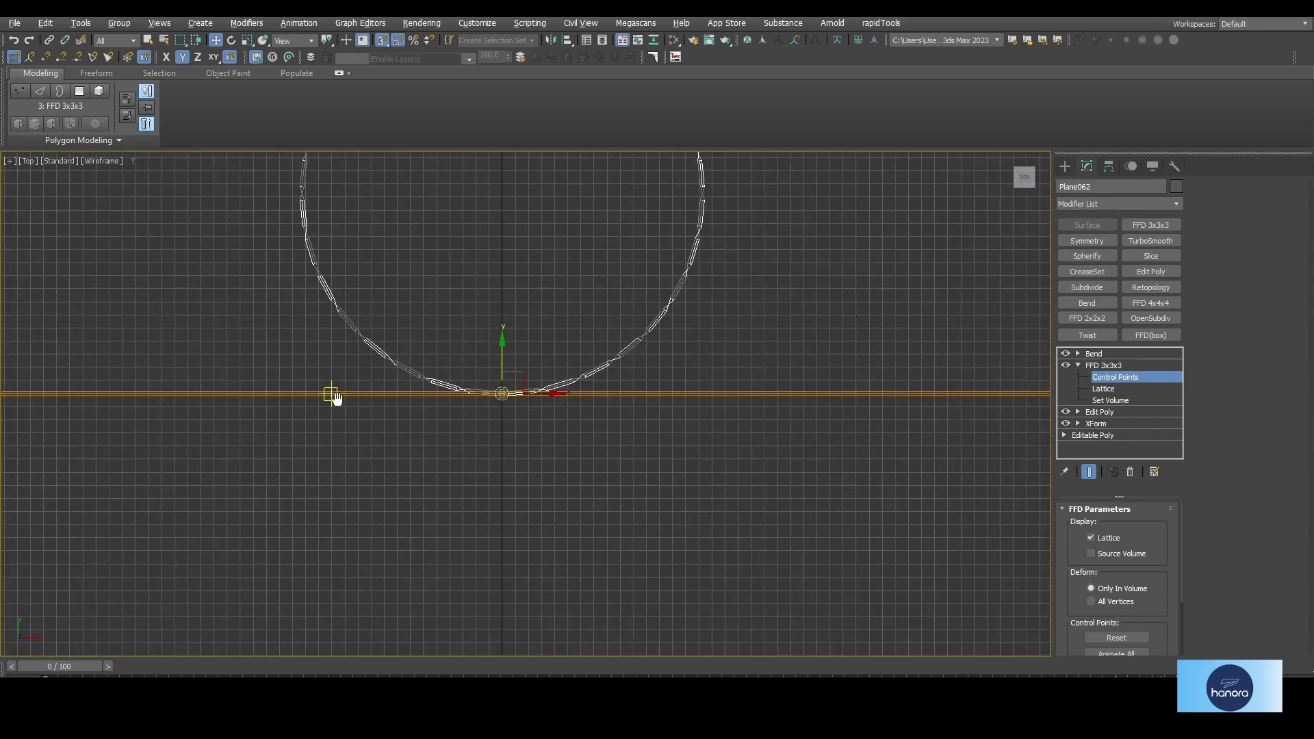
middle_drag(332, 390, 648, 441)
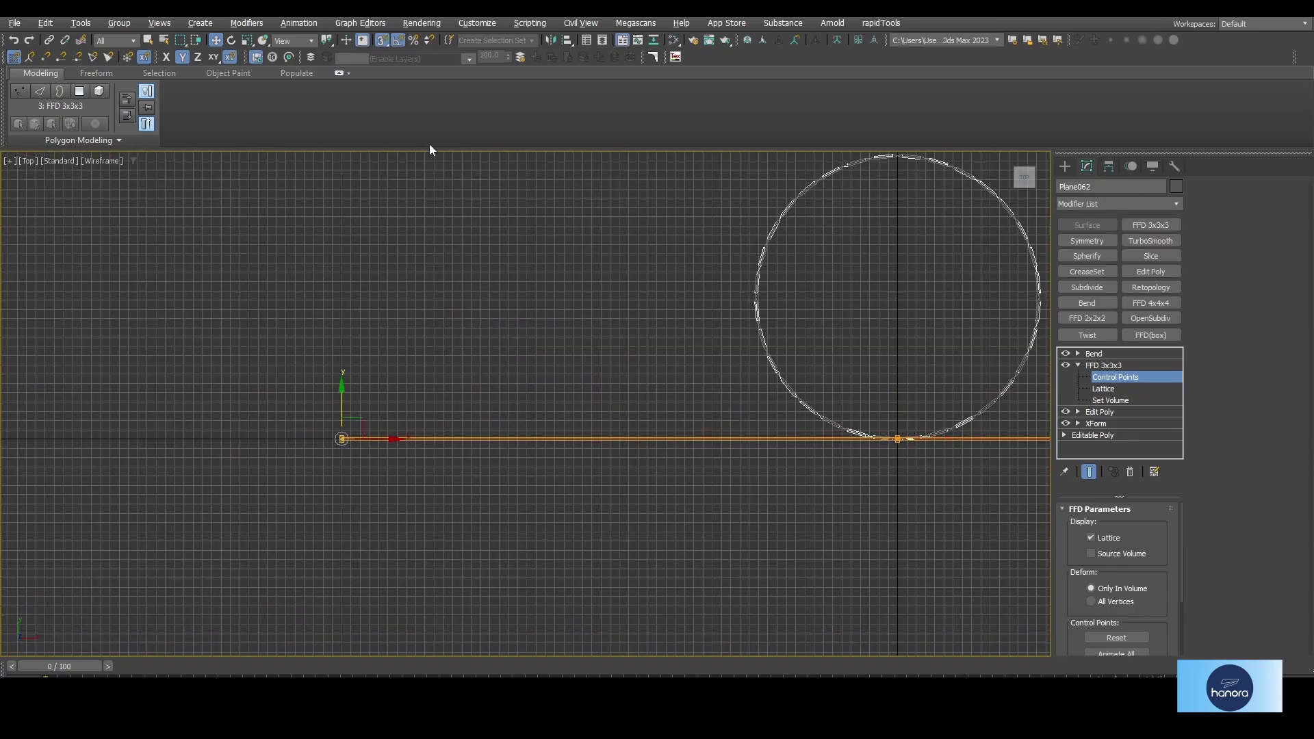
right_click(224, 39)
drag(695, 249, 612, 251)
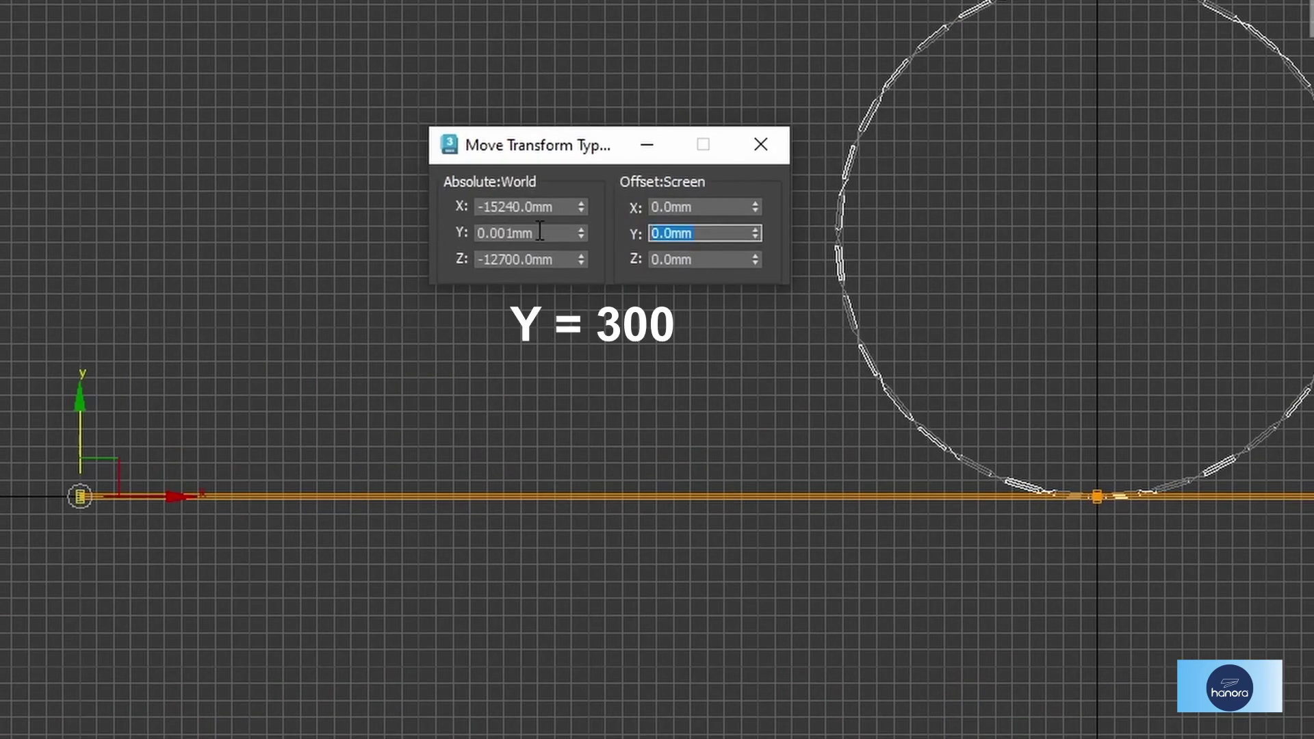
key(Return)
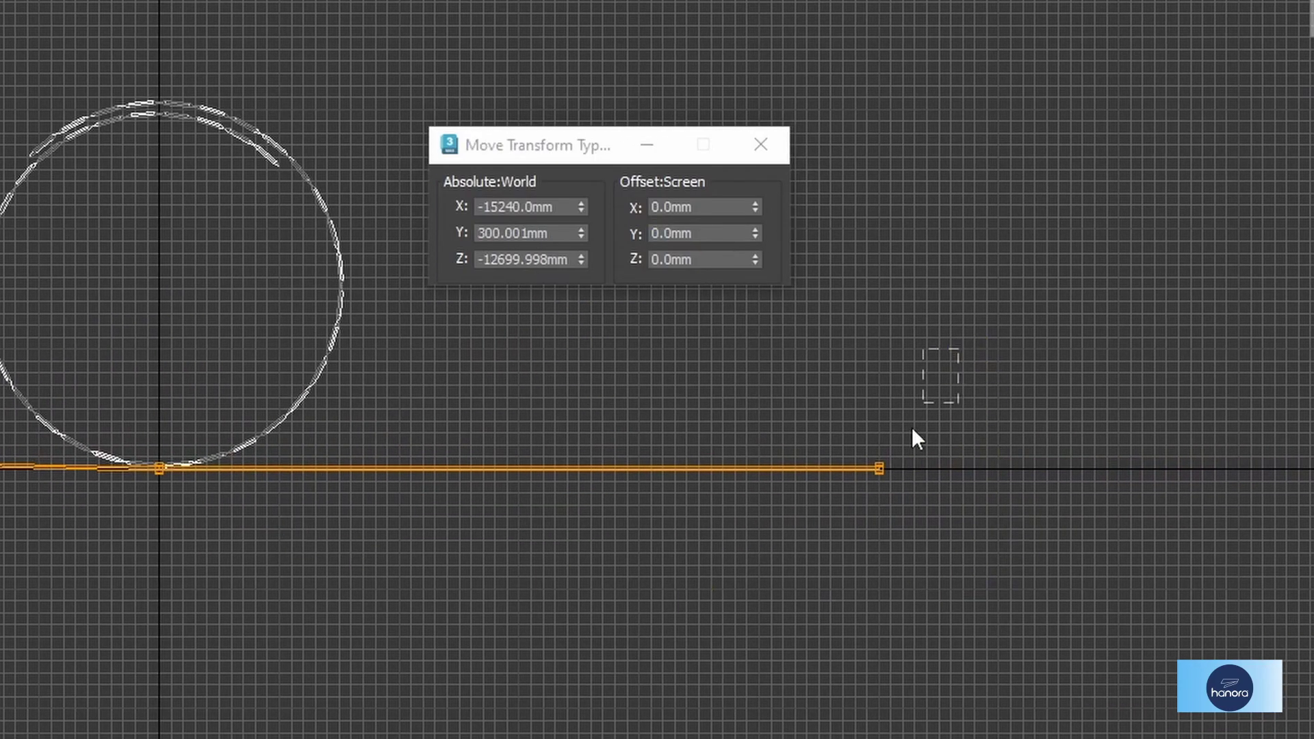
Offset the right end lattice point -300 mm in Y and exit Control Points
drag(917, 438, 837, 527)
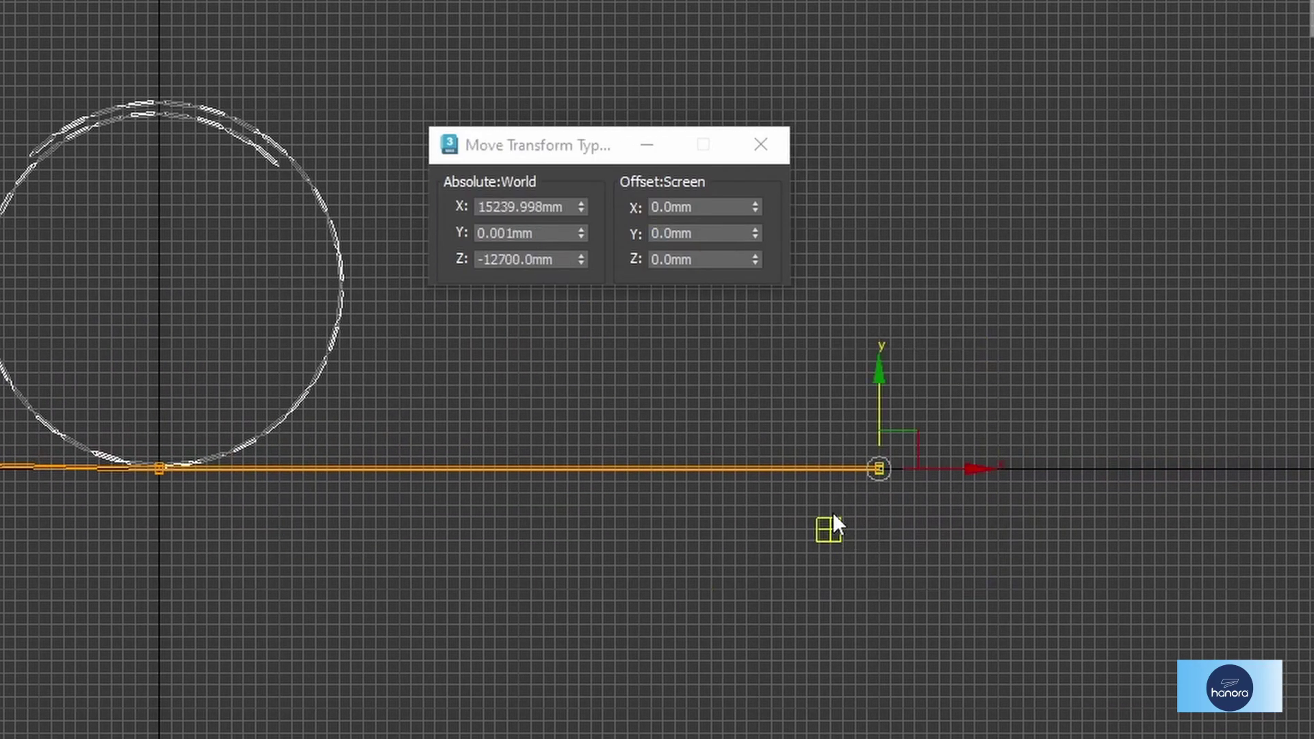
double_click(712, 233)
text(-3)
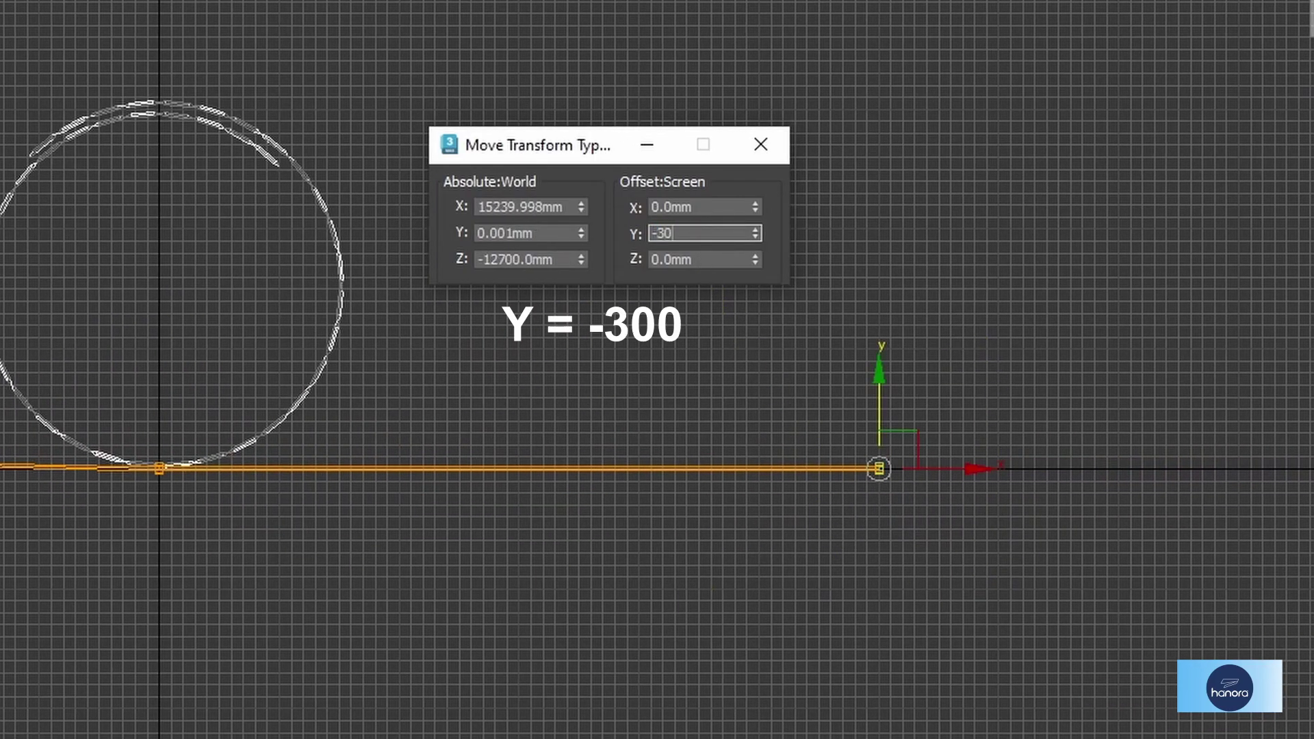
text(0)
key(Return)
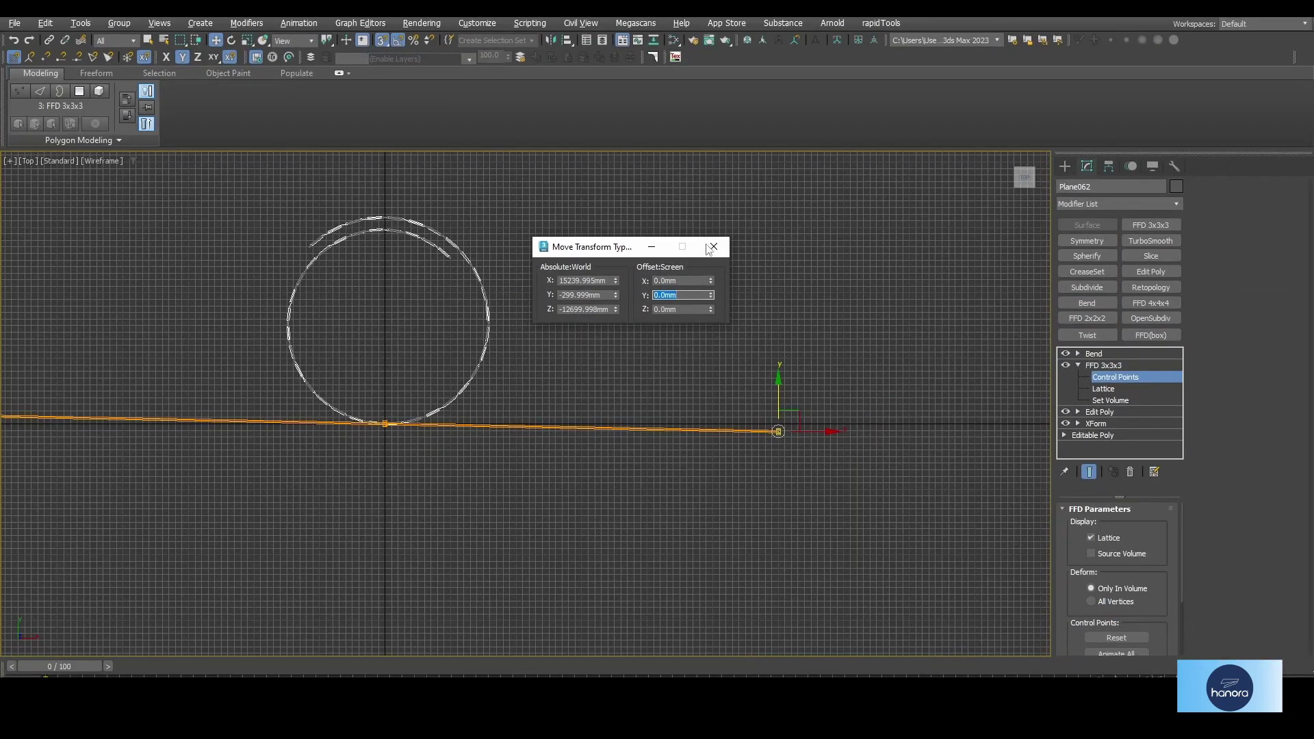
click(1102, 366)
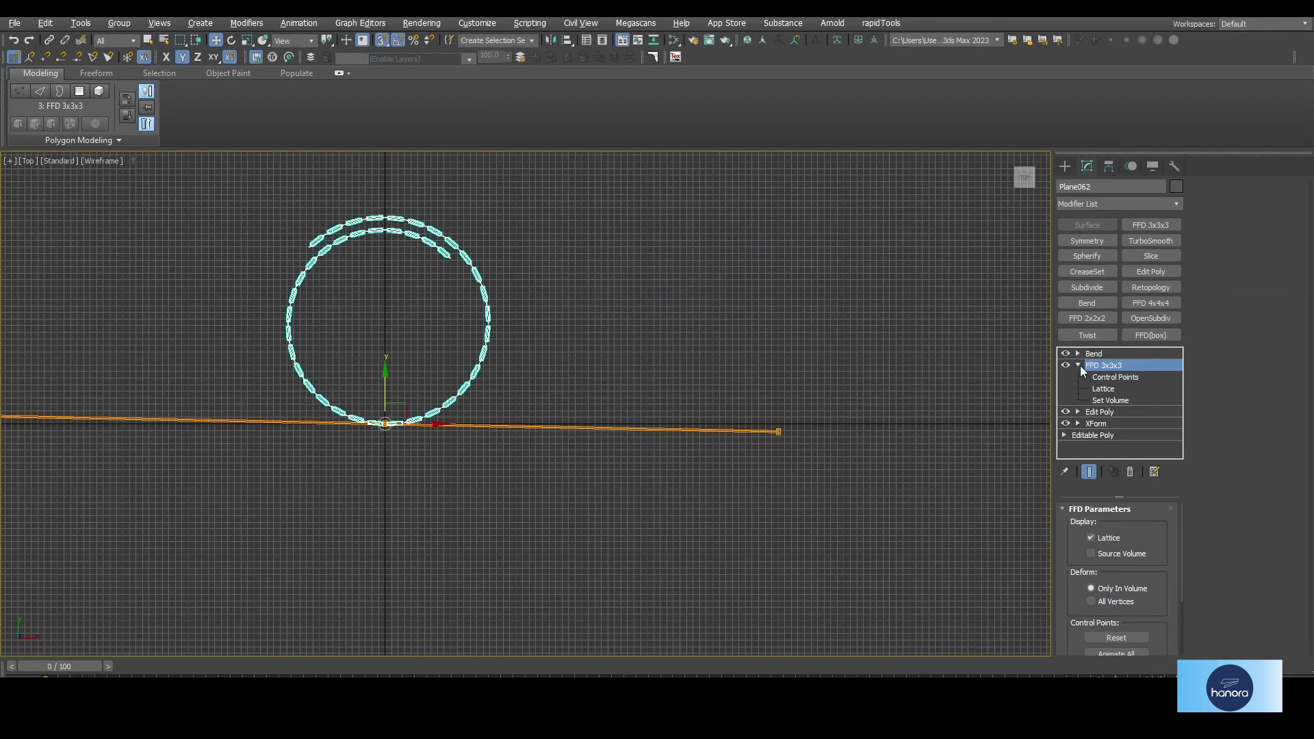
Add another Edit Poly modifier and centre the ring's pivot on the object
click(1079, 366)
click(1157, 271)
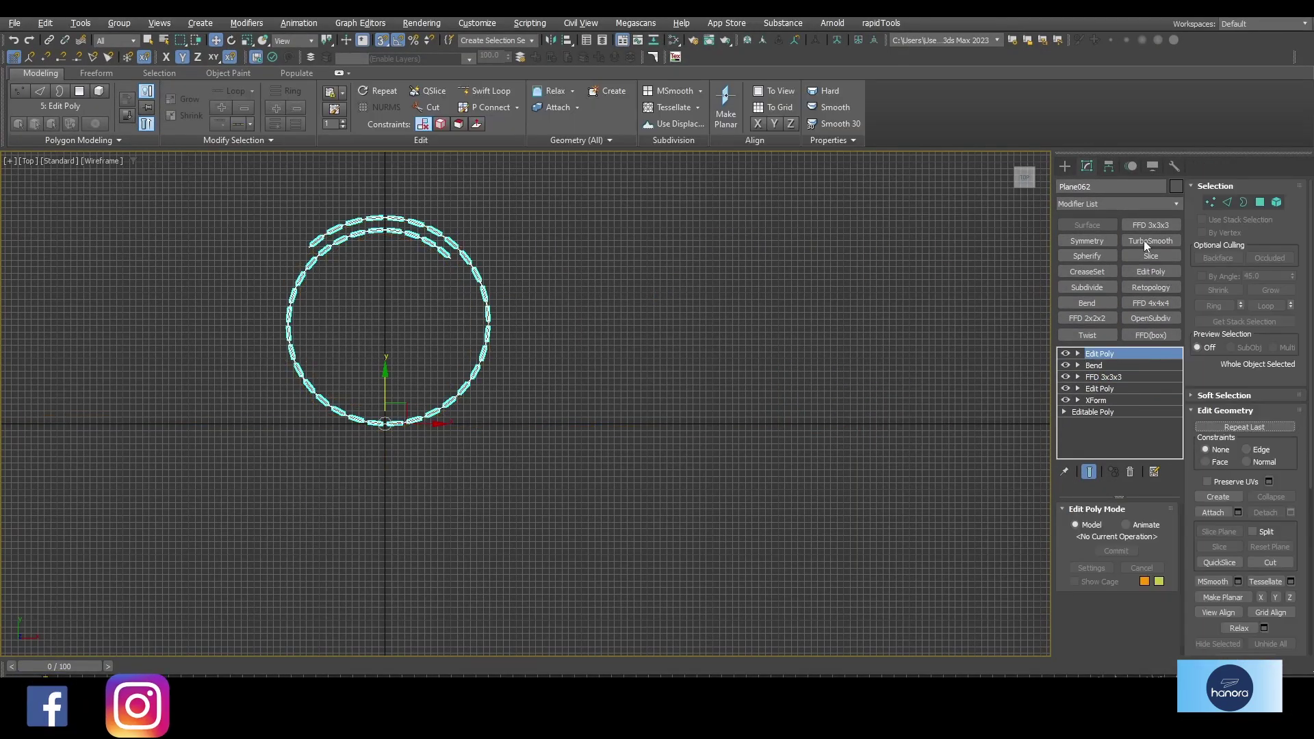
click(1111, 163)
click(1136, 258)
click(1123, 336)
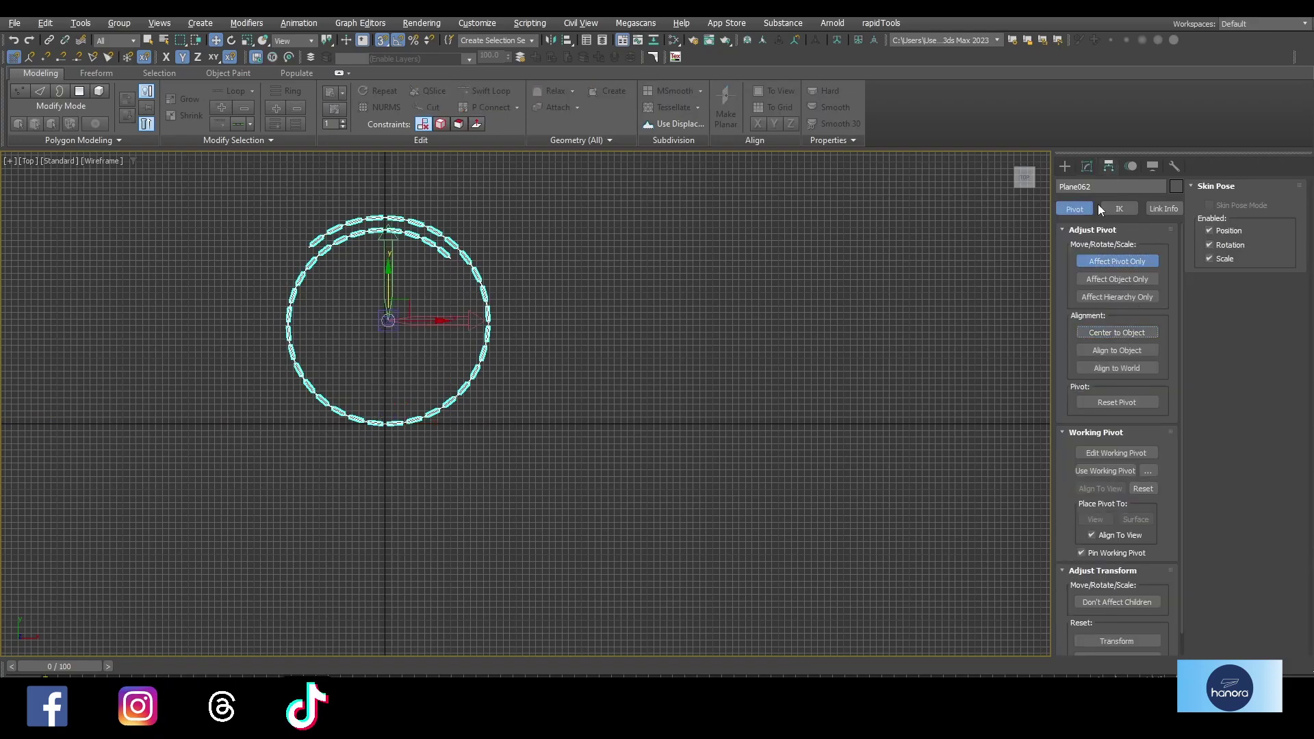
click(1089, 165)
Move the ring to the world origin and rotate it 180° about Z with snaps
right_click(215, 40)
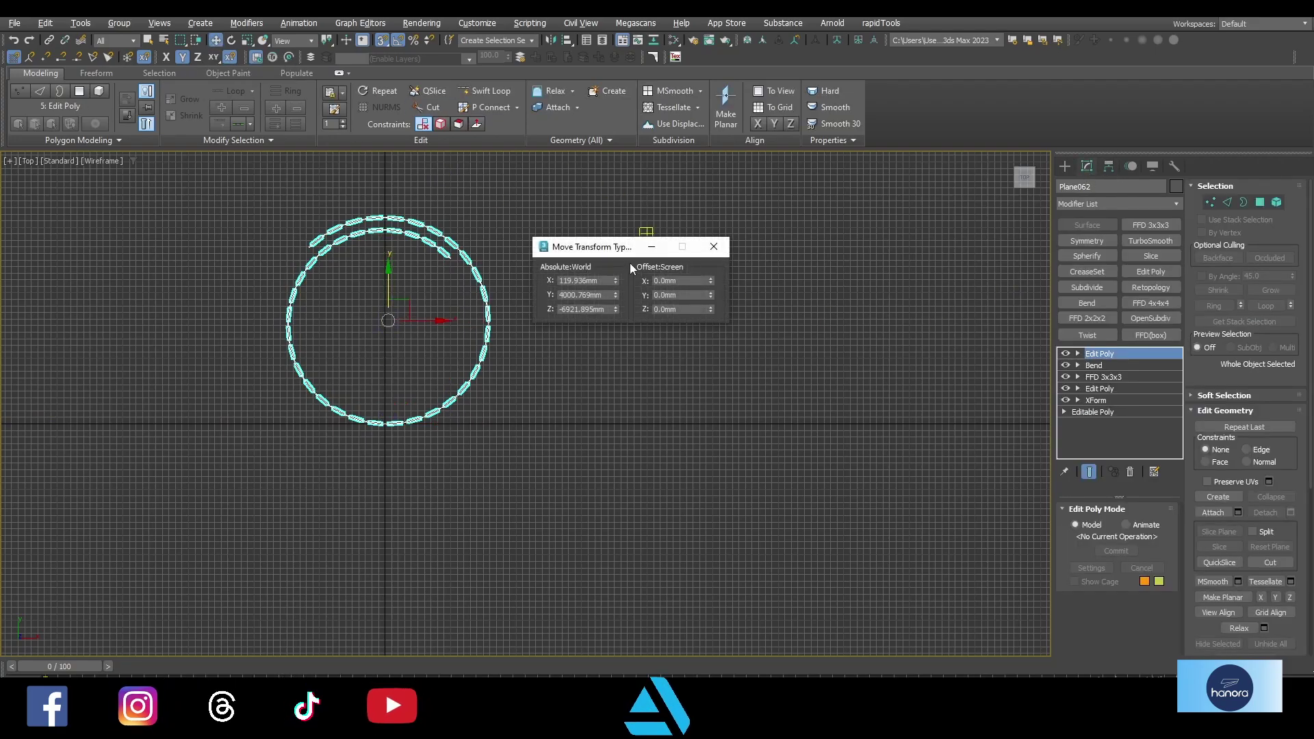
right_click(616, 281)
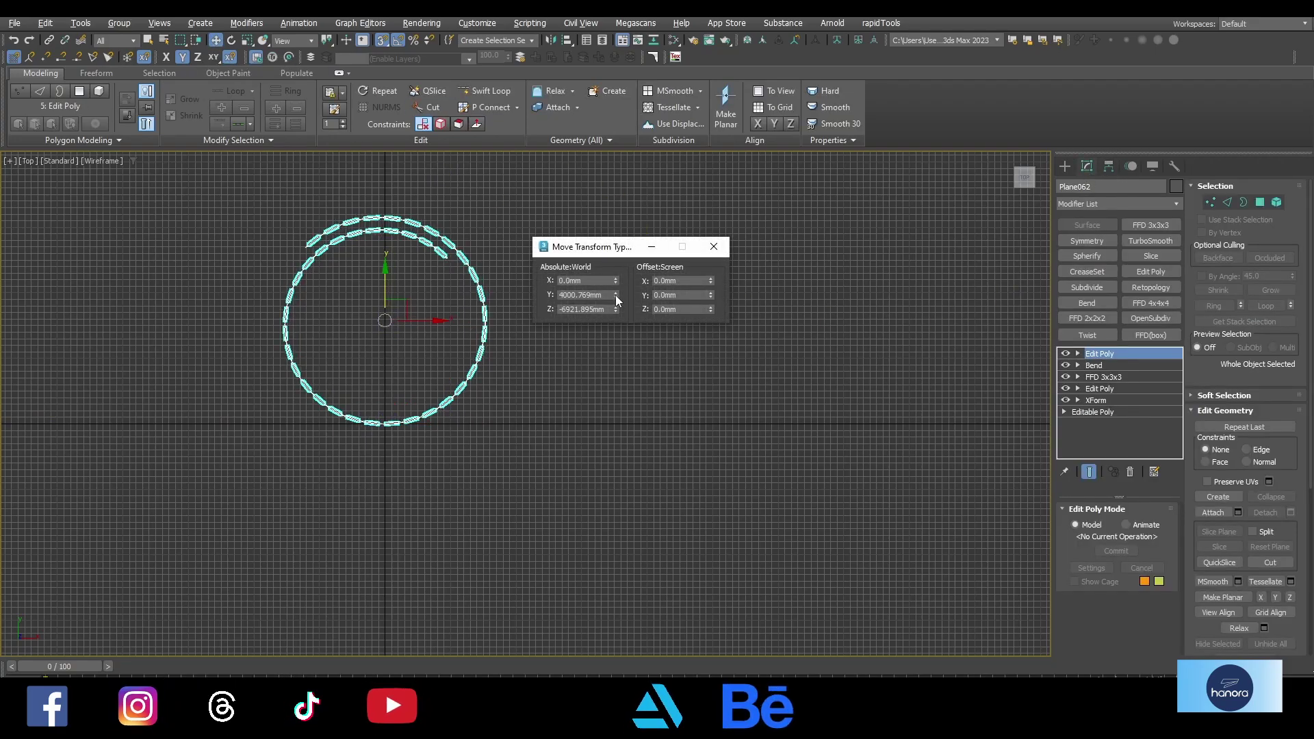
click(714, 247)
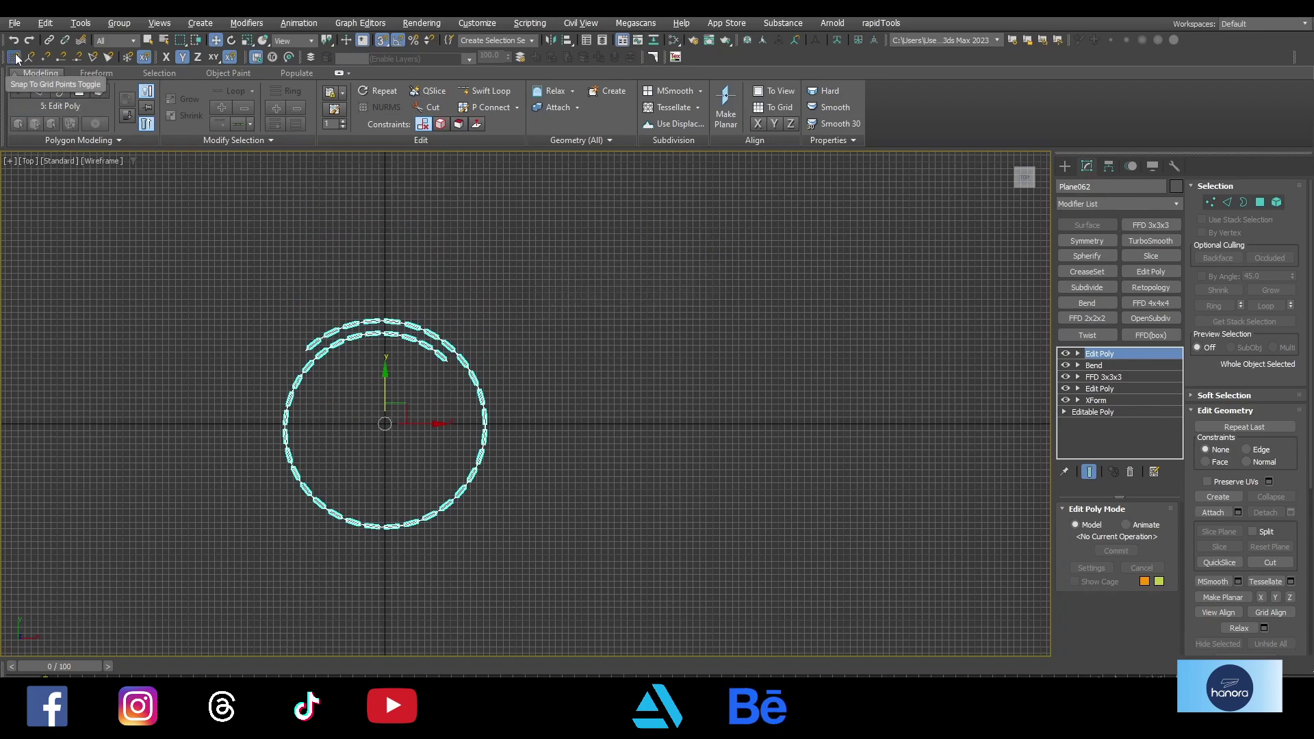
click(46, 56)
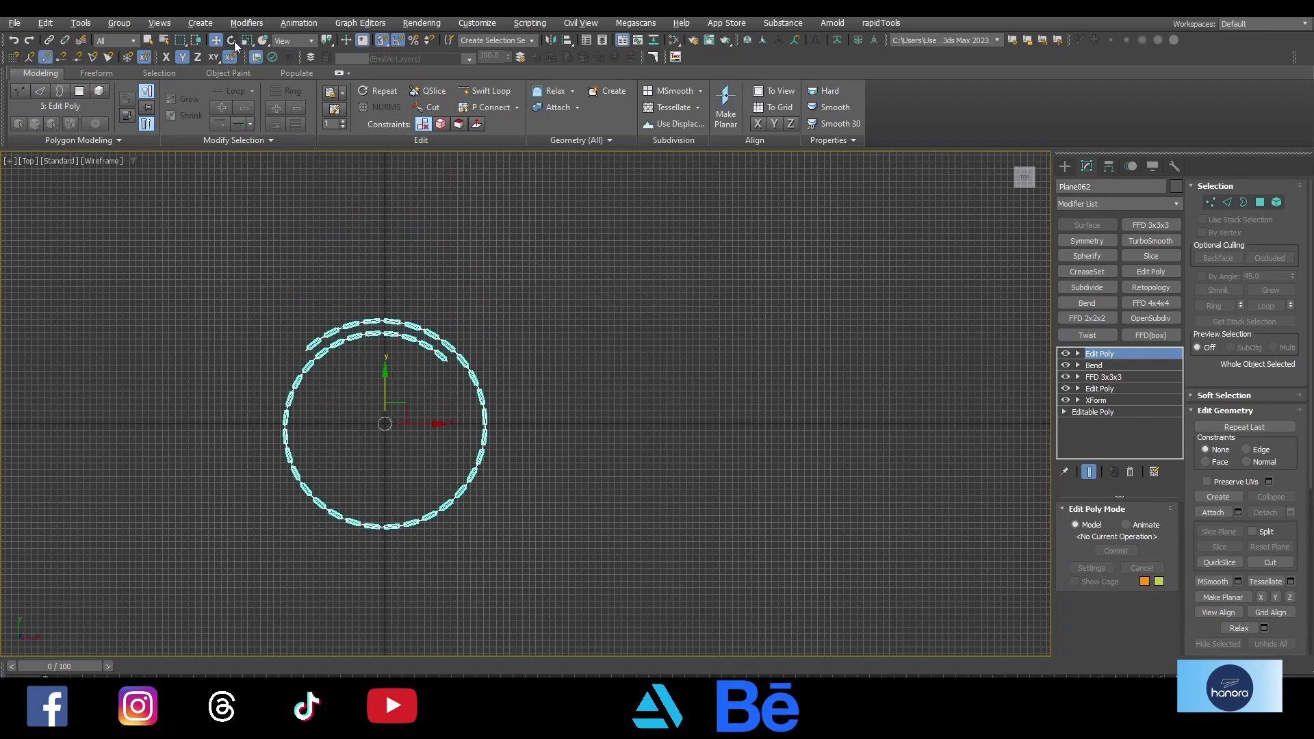
click(232, 39)
drag(426, 392, 533, 443)
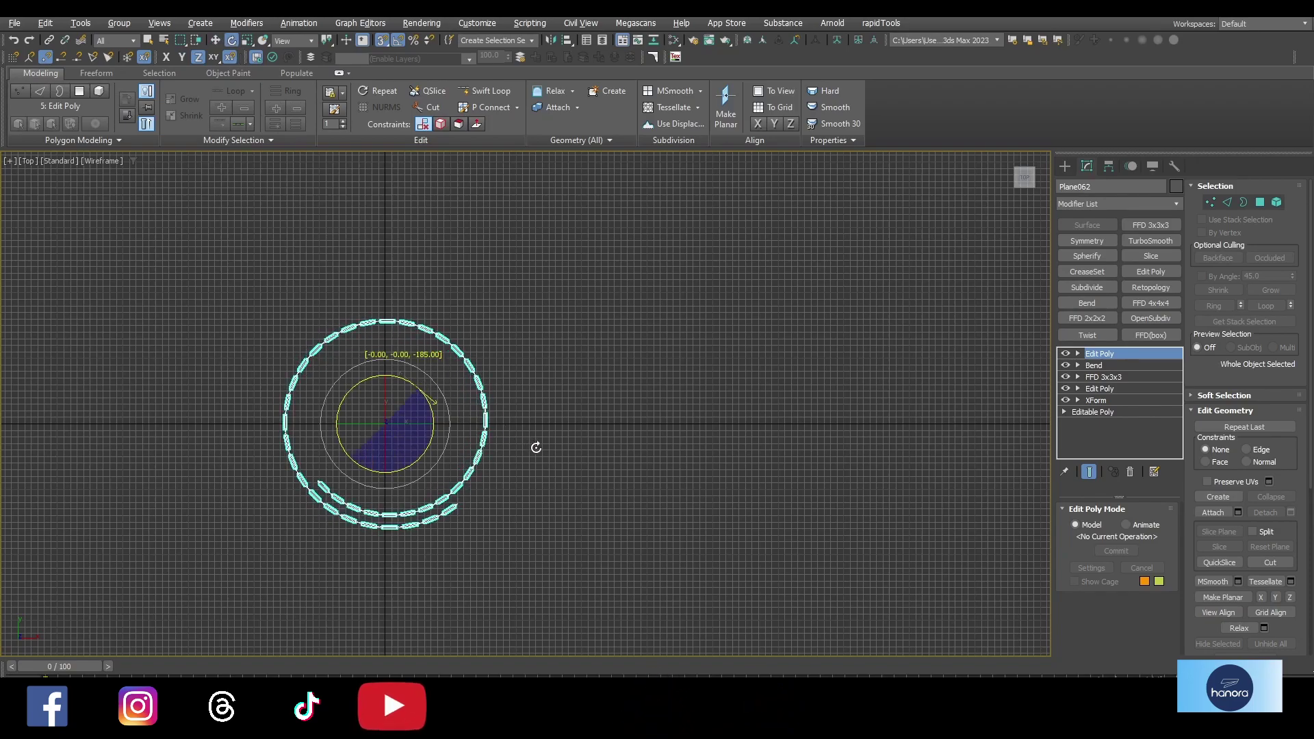
Draw a Circle spline and set its radius to 20000
click(1066, 167)
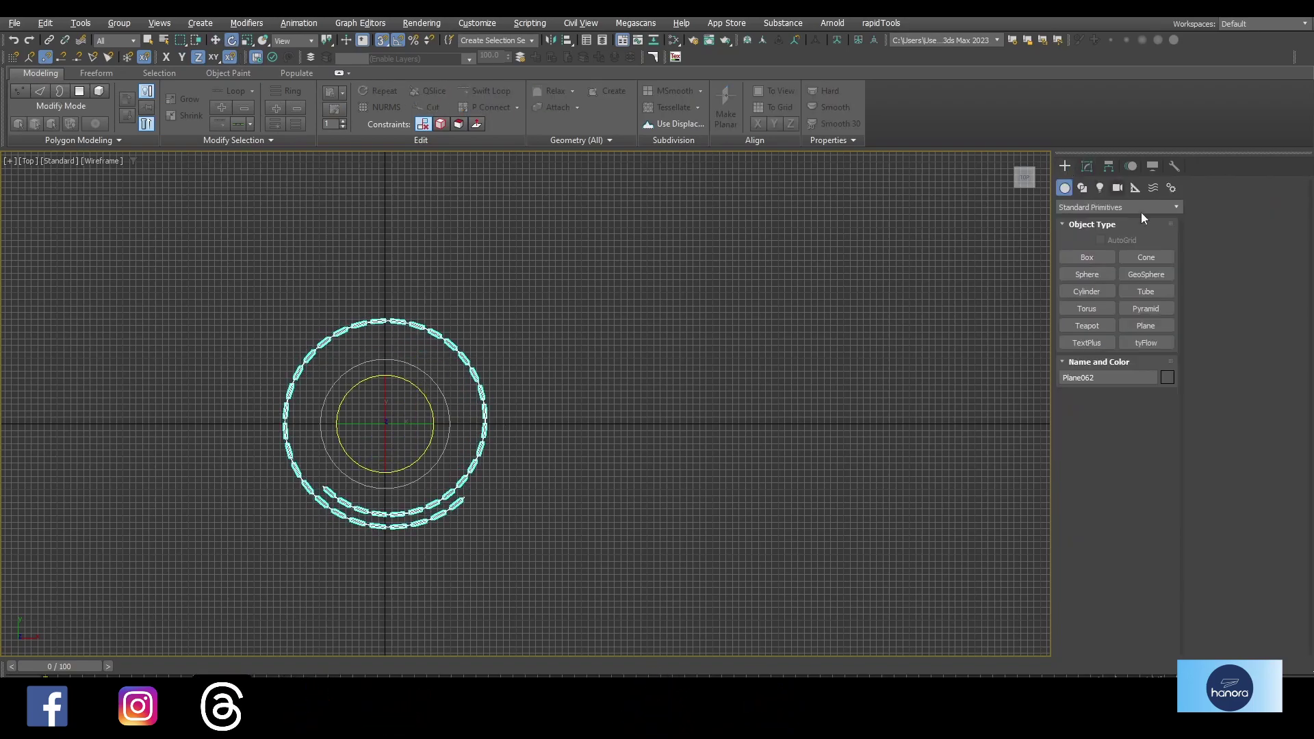
click(1082, 188)
click(1099, 288)
scroll(534, 340, down, 3)
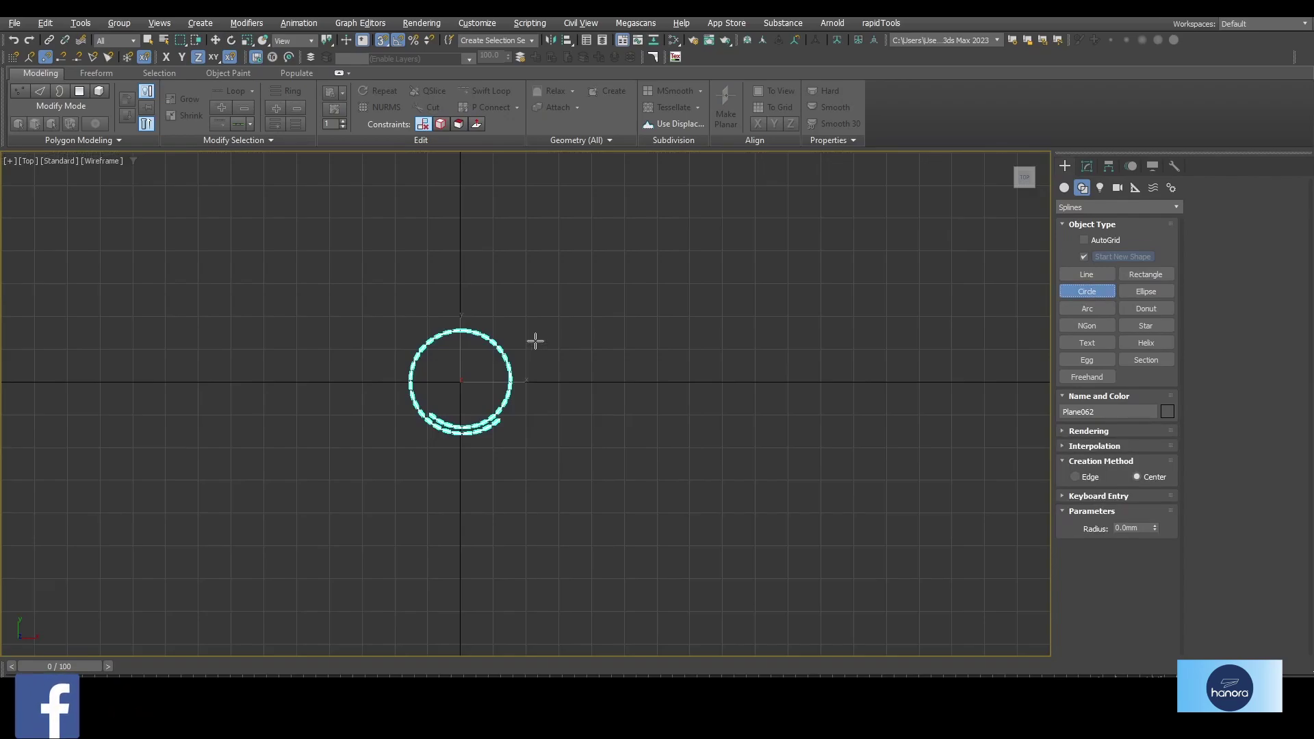
drag(460, 378, 674, 460)
key(e)
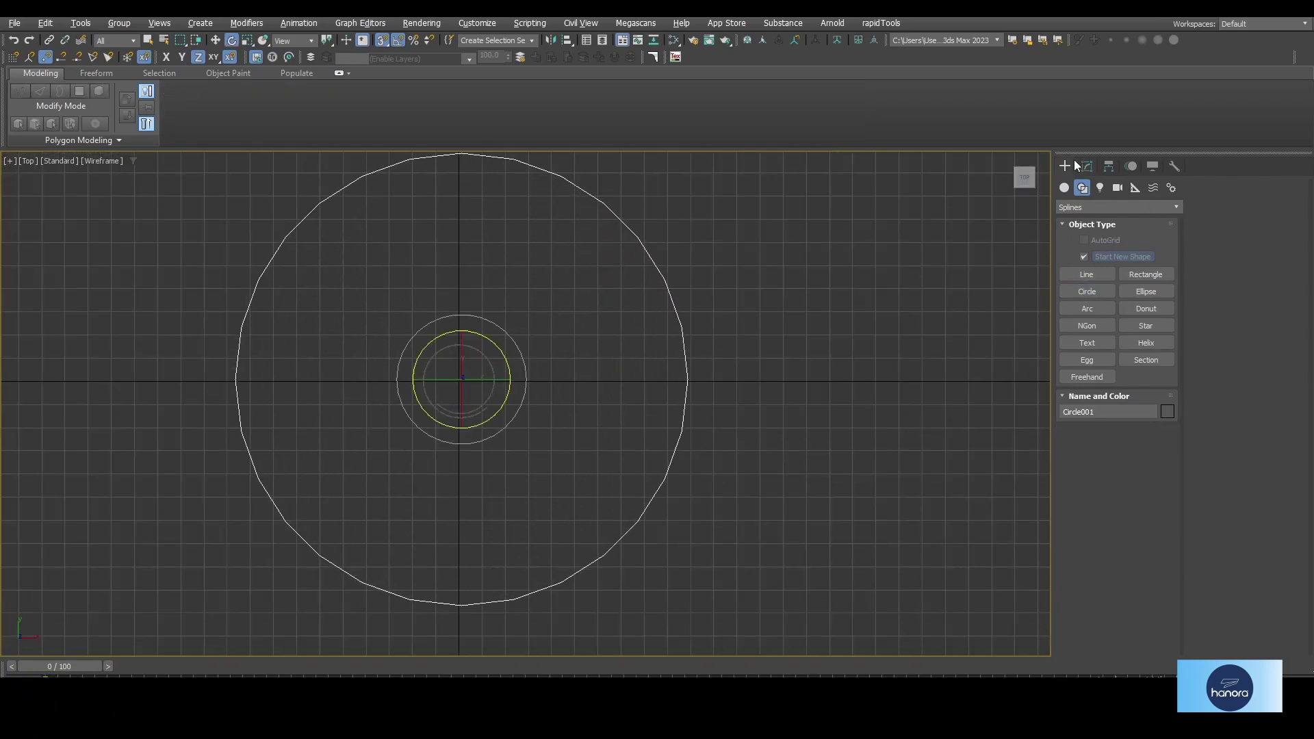
click(1088, 166)
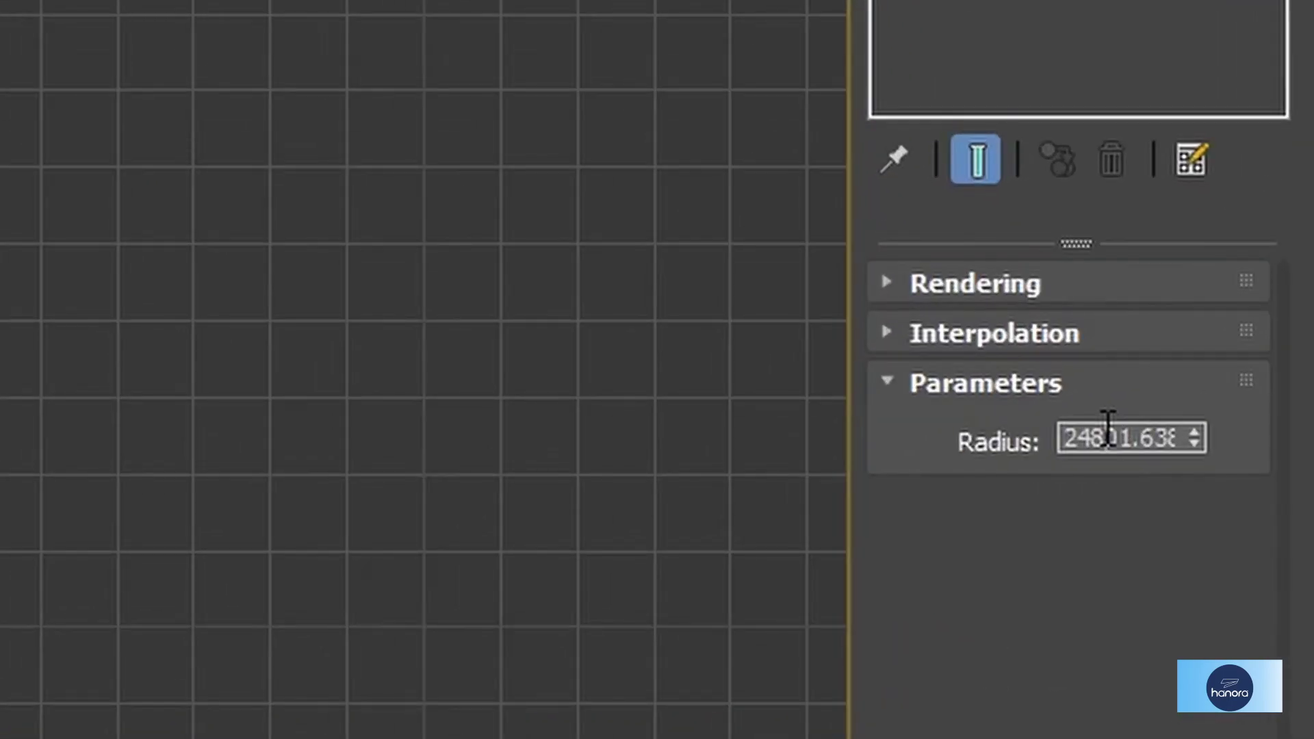
double_click(1110, 437)
text(20000)
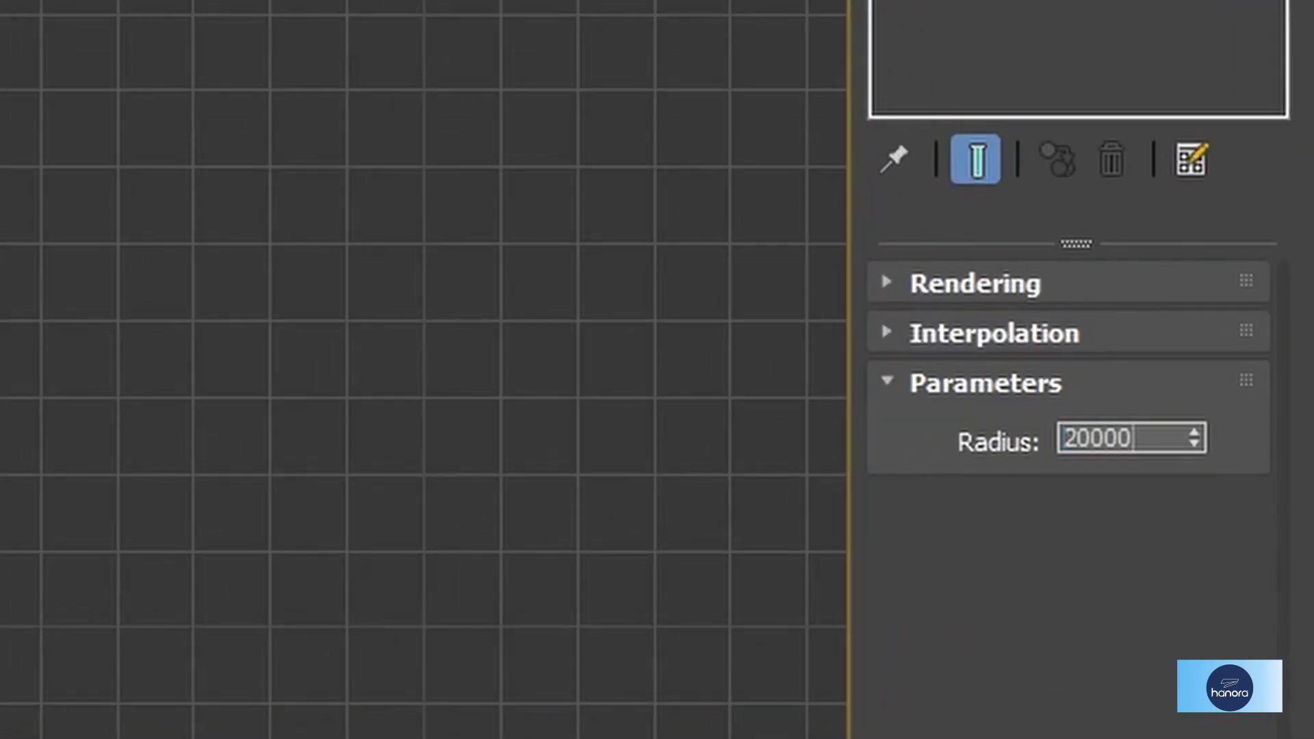
key(Return)
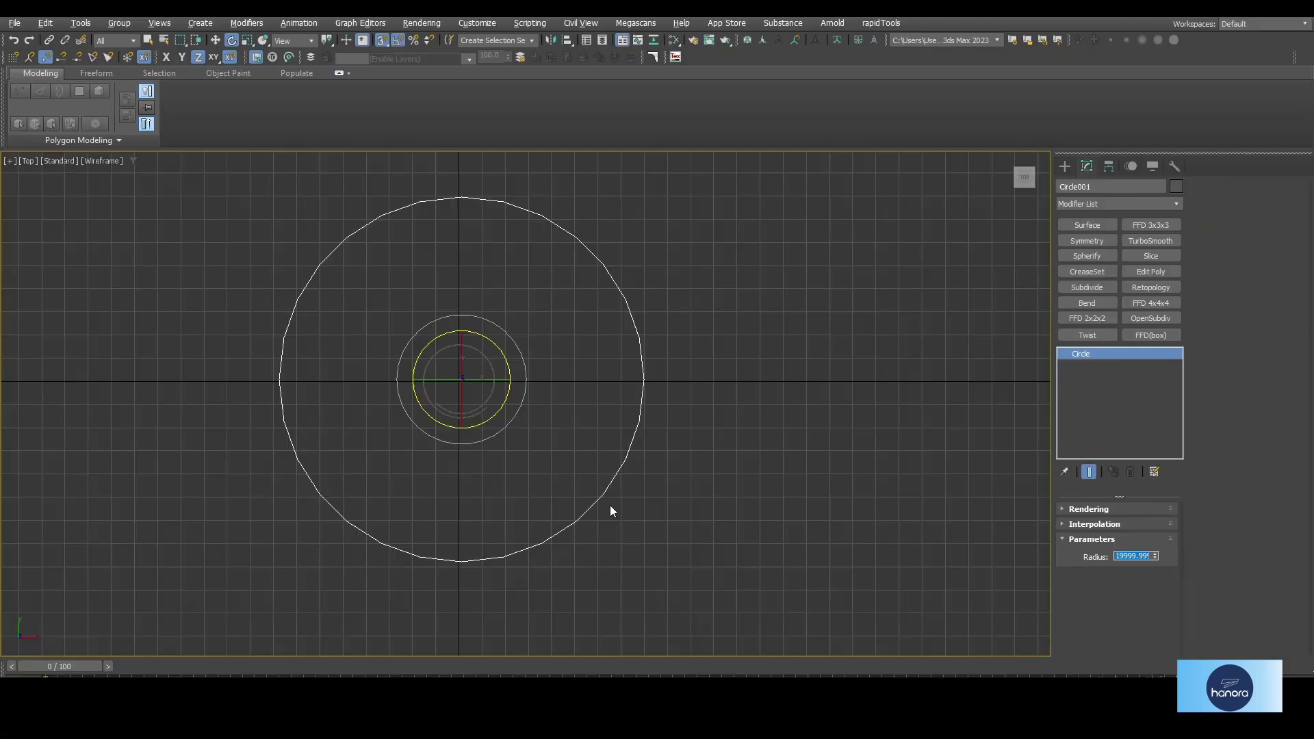
Centre Circle001 at the world origin via Move Type-In
right_click(219, 41)
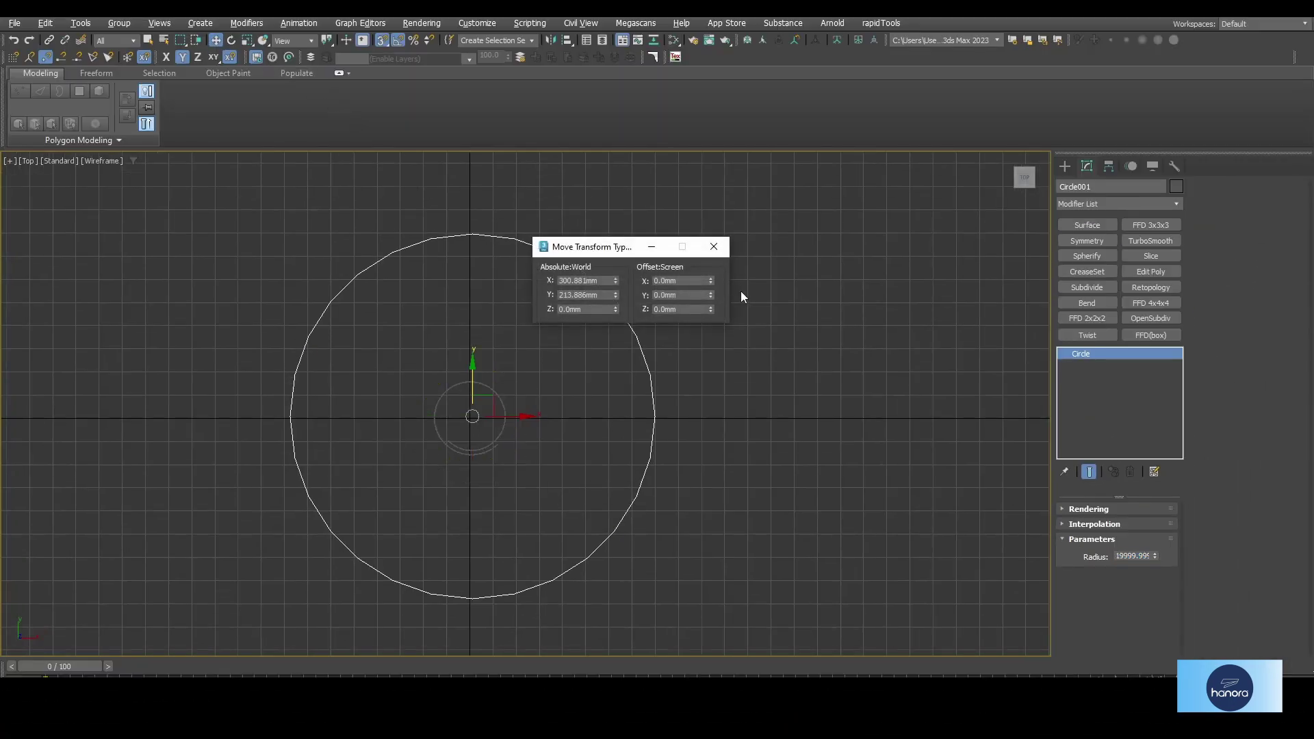
right_click(615, 281)
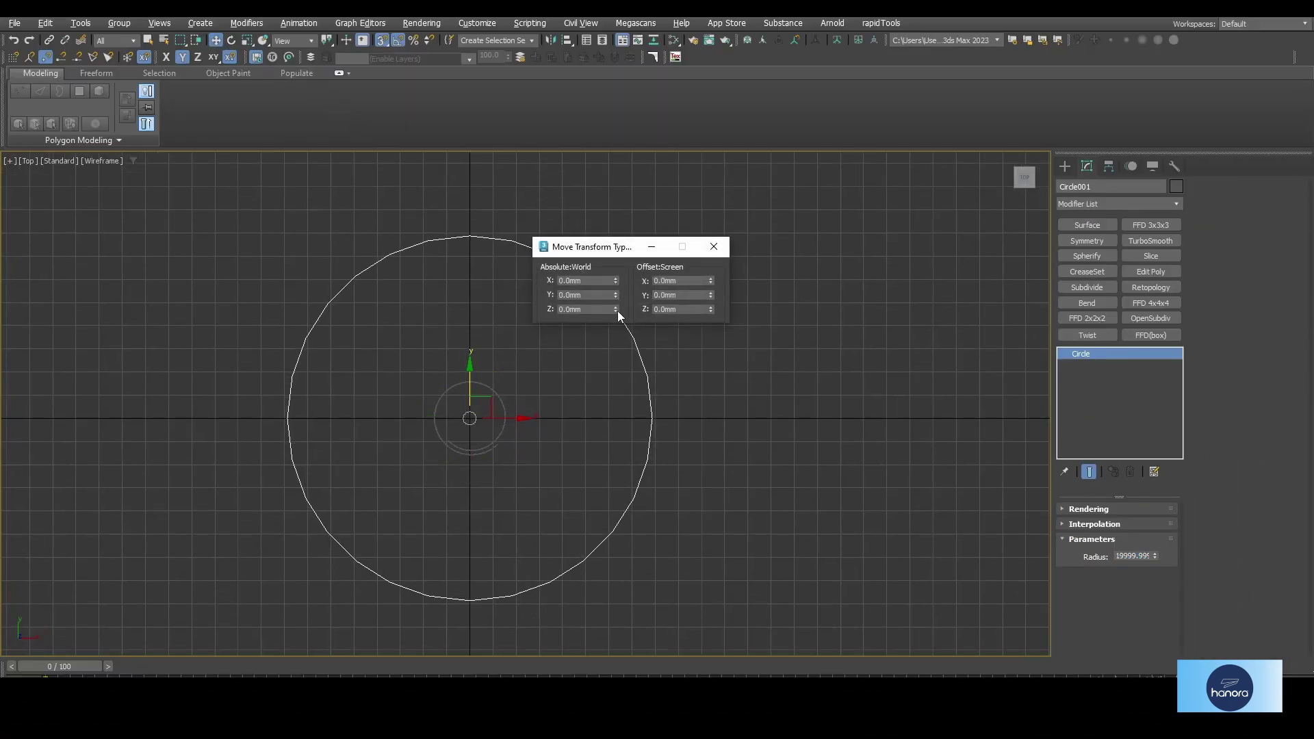
click(713, 248)
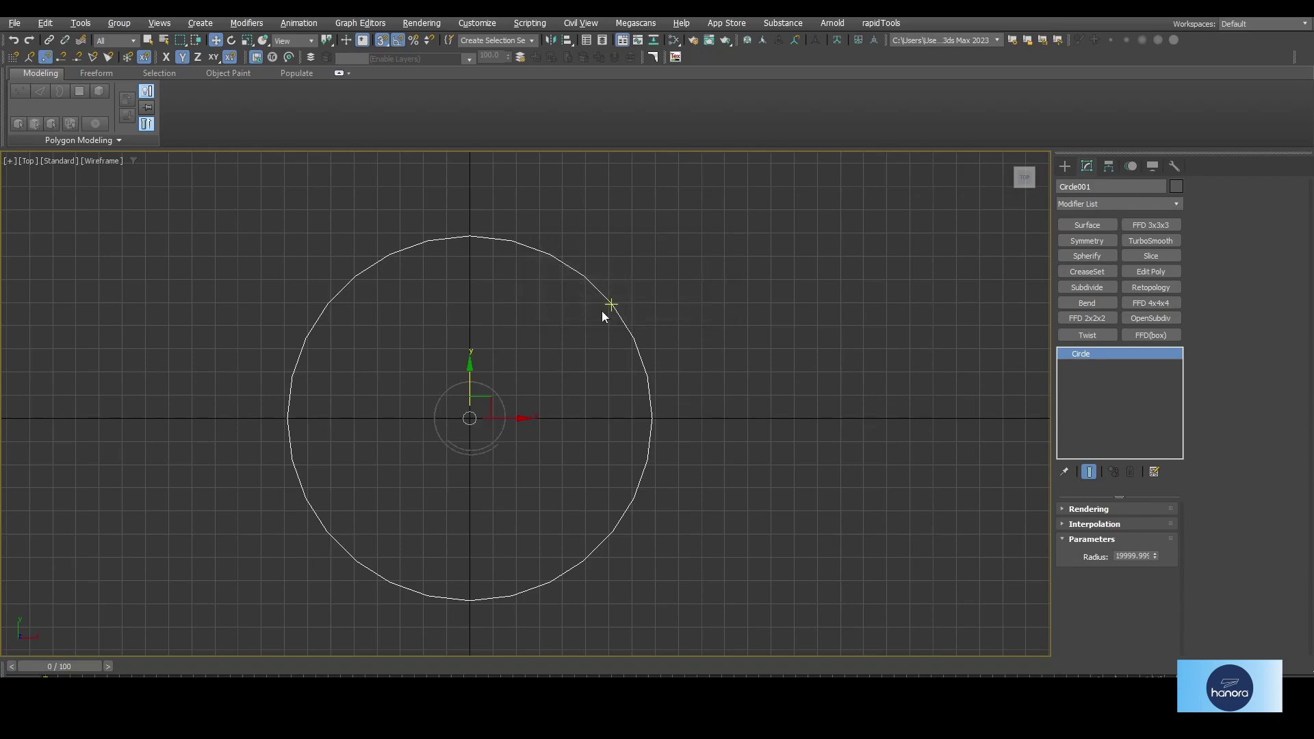
scroll(475, 382, up, 3)
middle_drag(475, 382, 515, 480)
drag(509, 479, 504, 299)
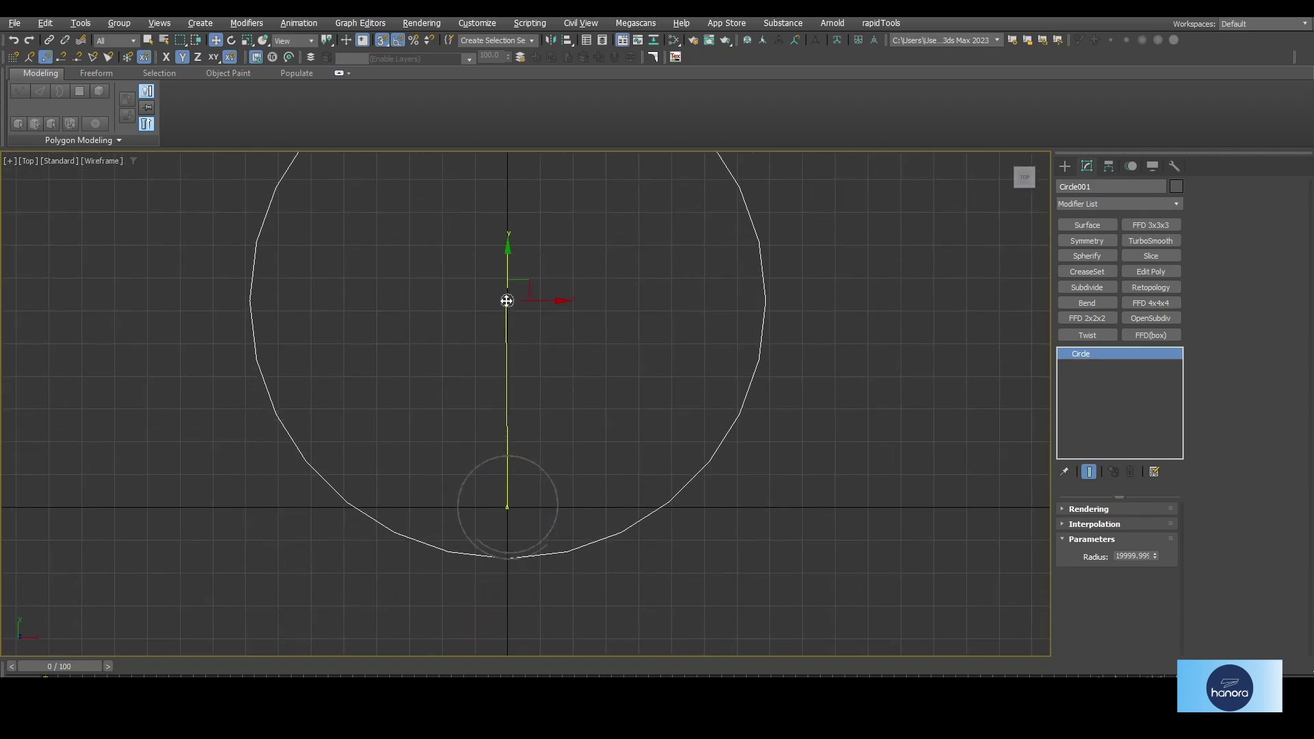
key(ctrl+z)
Move the woven ribbon ring up along Y onto the circle's top edge
drag(604, 376, 493, 525)
drag(509, 479, 509, 249)
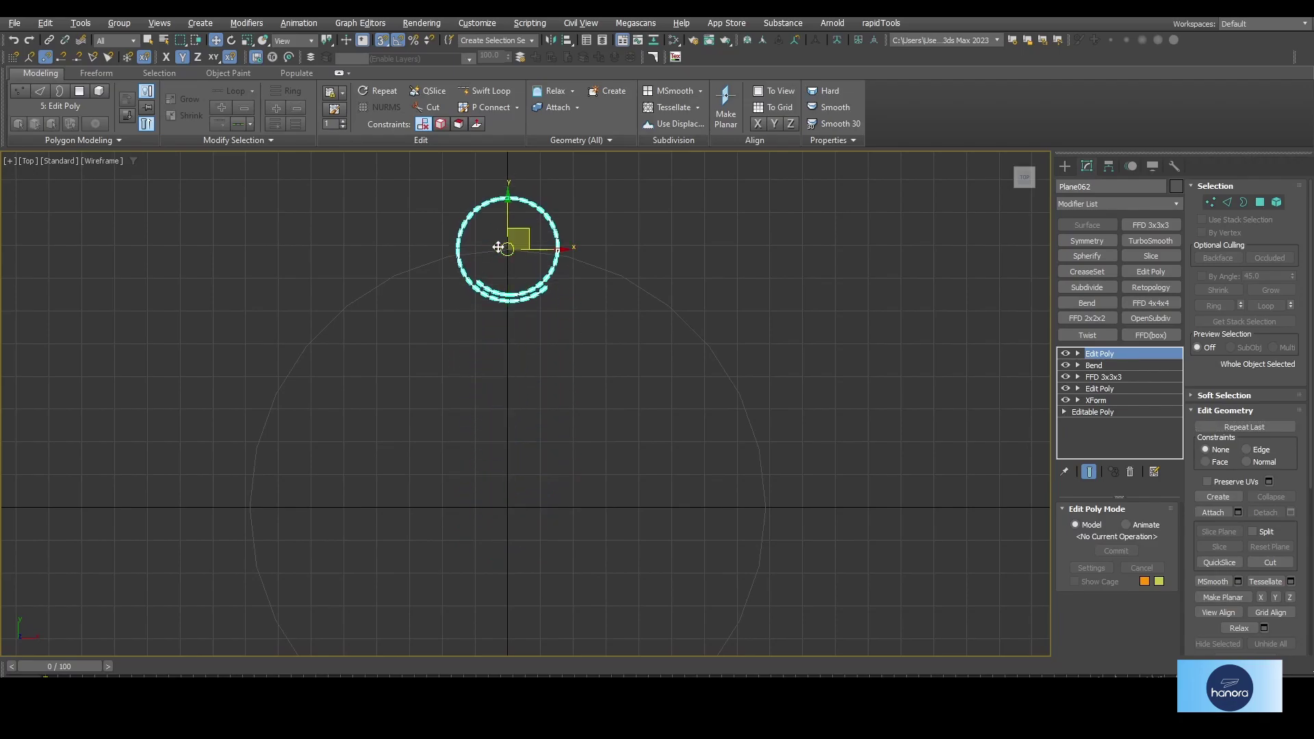
key(alt+w)
key(alt+w)
mouse_move(587, 402)
alt+middle_down()
mouse_move(520, 323)
mouse_move(561, 410)
alt+middle_up()
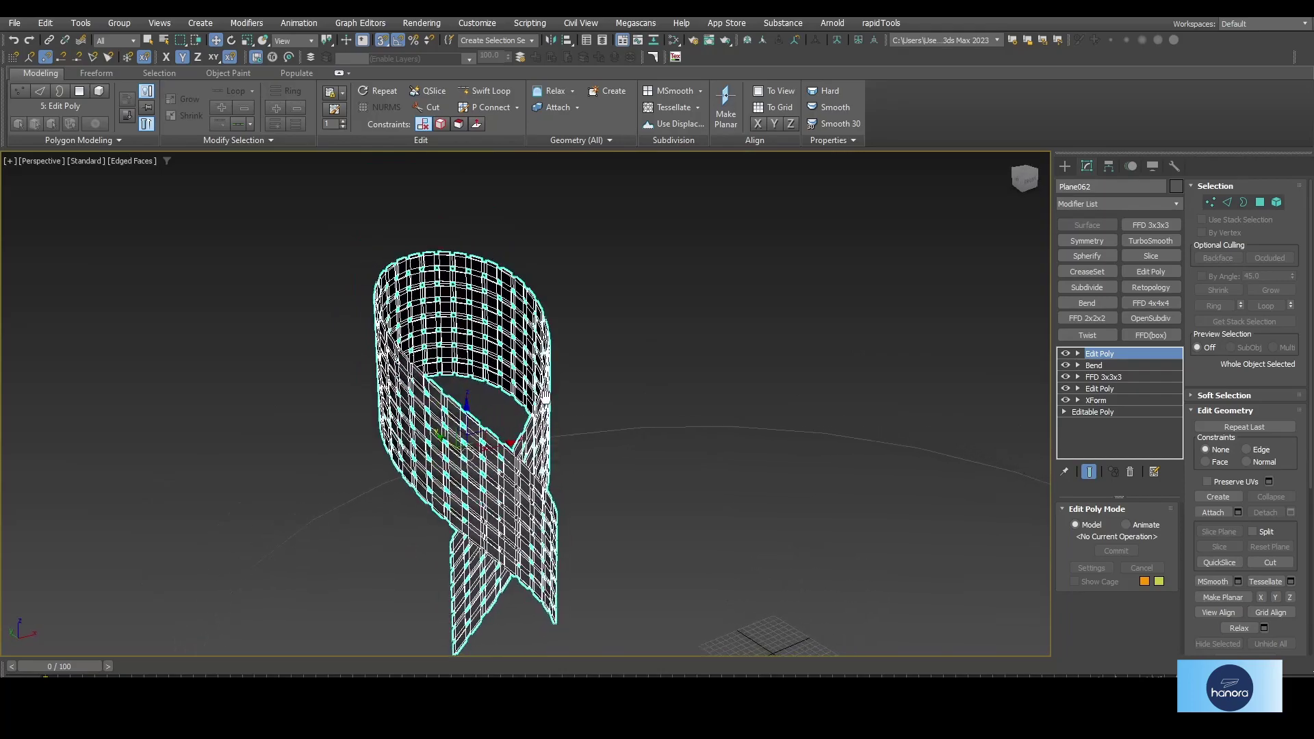
Mirror the ribbon across the YZ plane as a separate copy
click(555, 42)
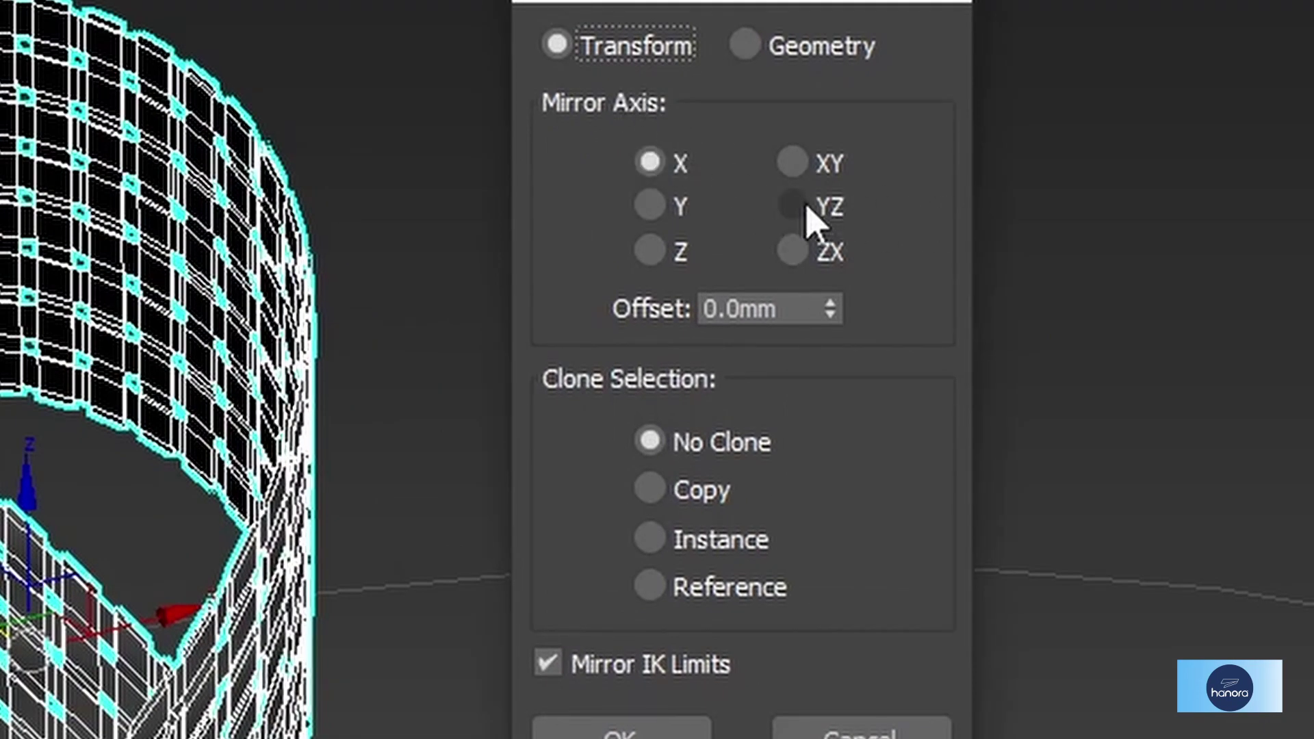
click(815, 205)
click(692, 493)
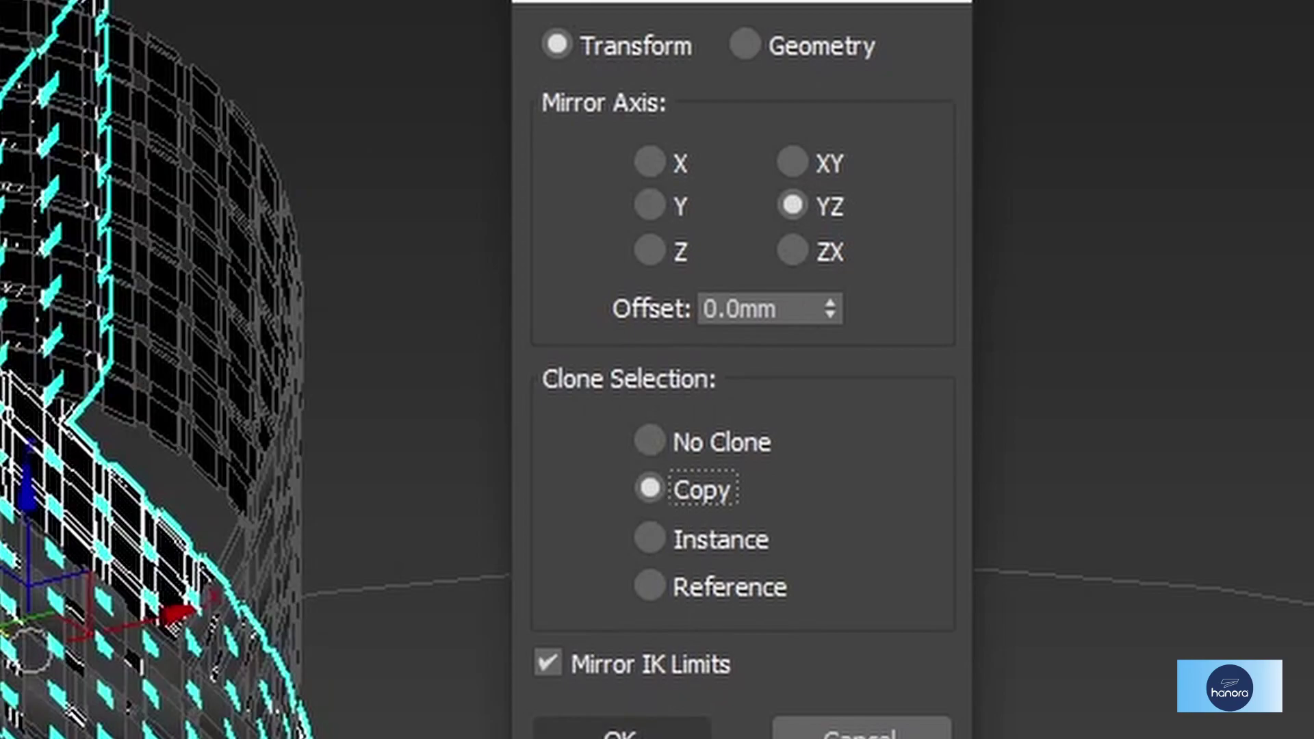
click(620, 730)
Move the mirrored ribbon down in Front view, snapping it into alignment
key(alt+w)
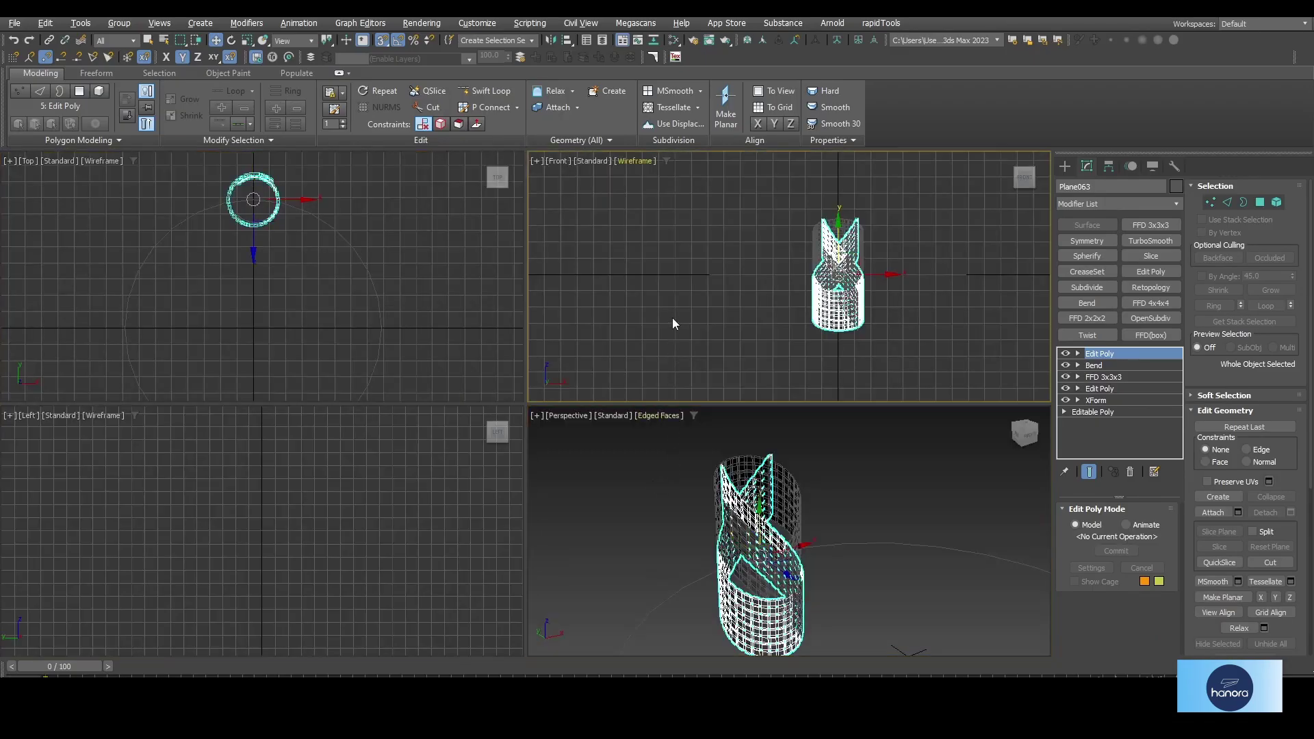
key(alt+w)
middle_drag(672, 317, 631, 252)
drag(565, 554, 564, 683)
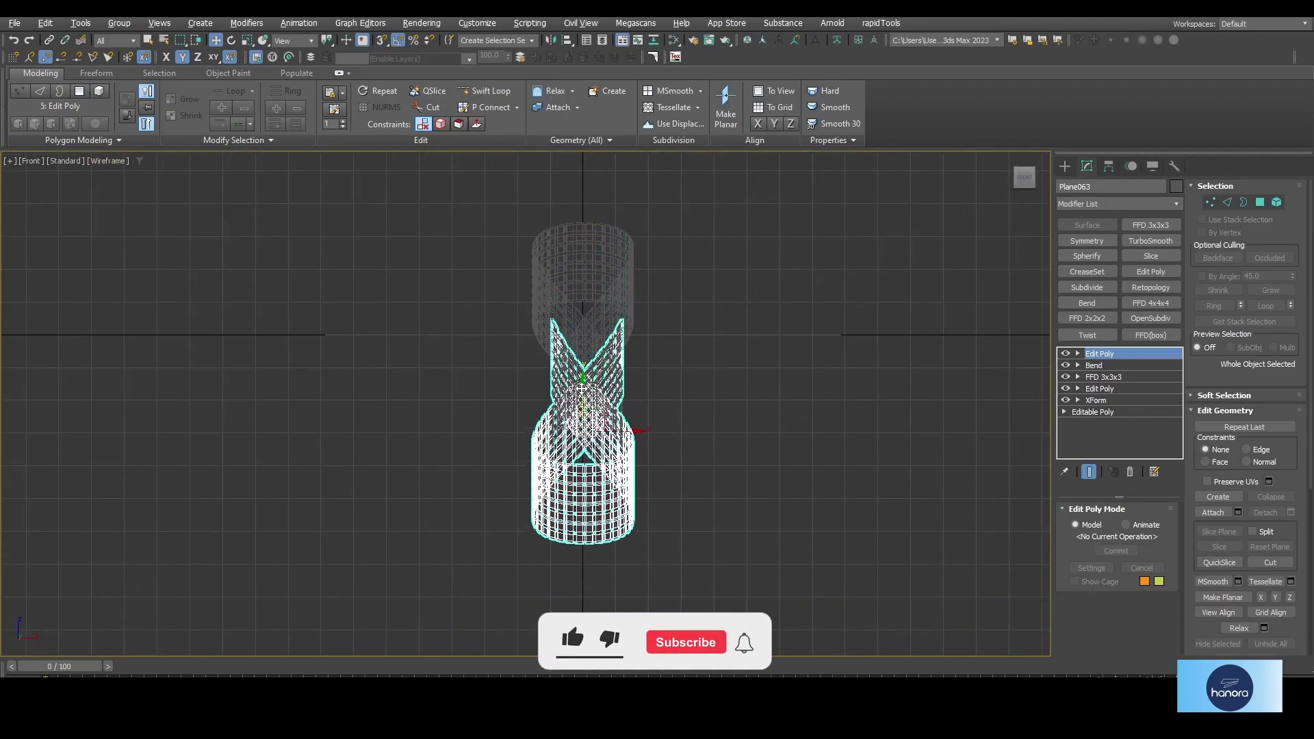
scroll(554, 379, up, 4)
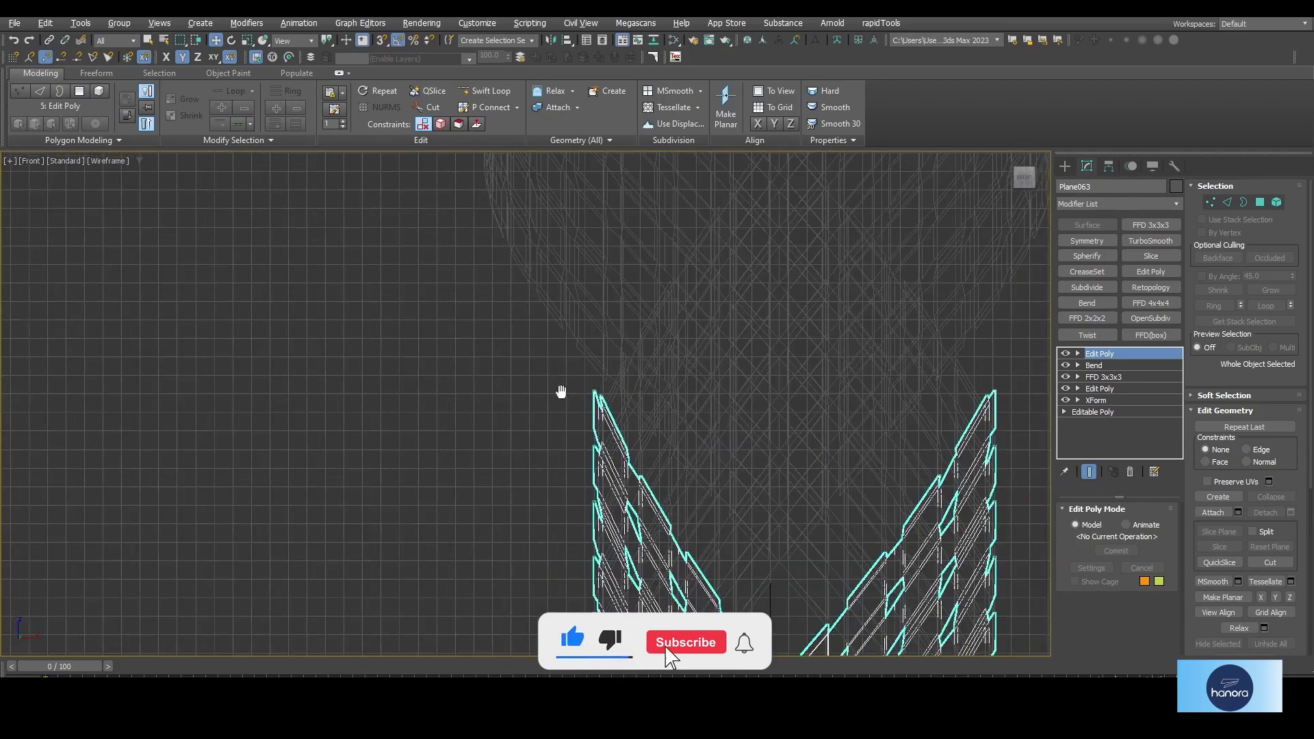
scroll(560, 390, up, 4)
key(s)
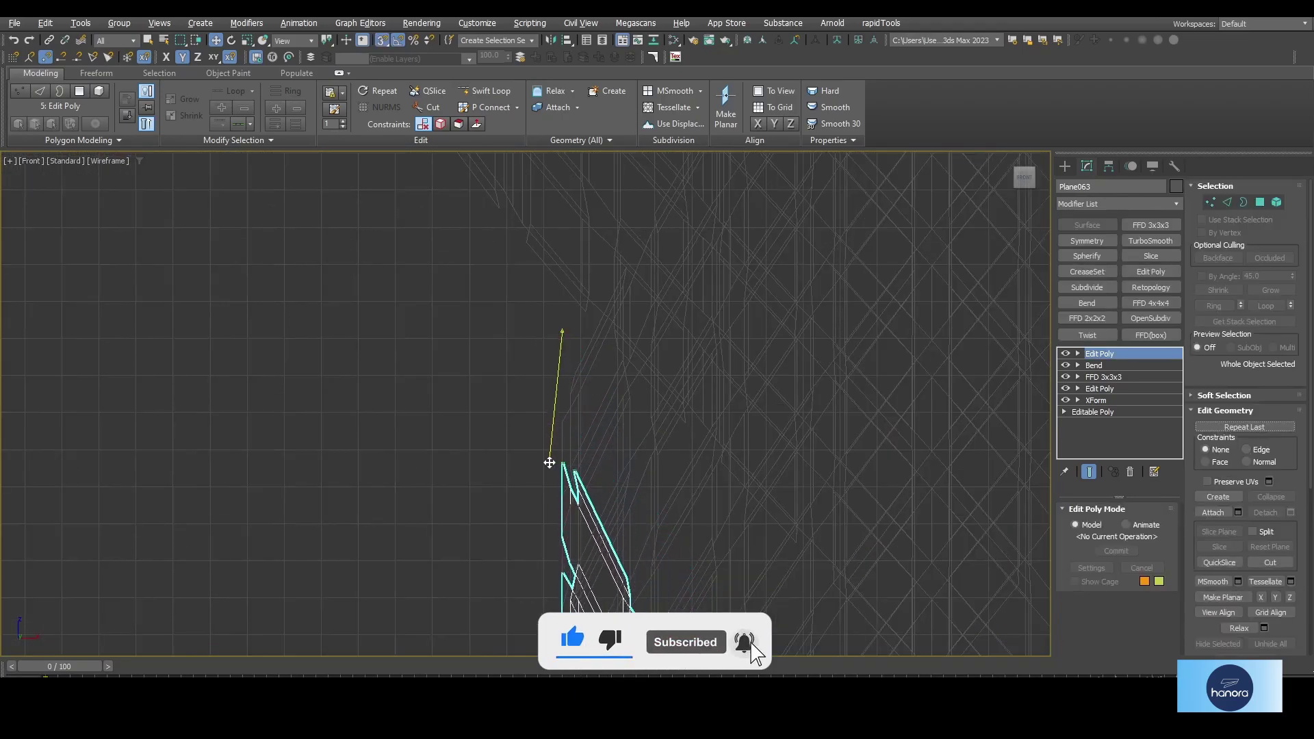
drag(562, 335, 557, 420)
key(alt+w)
key(alt+w)
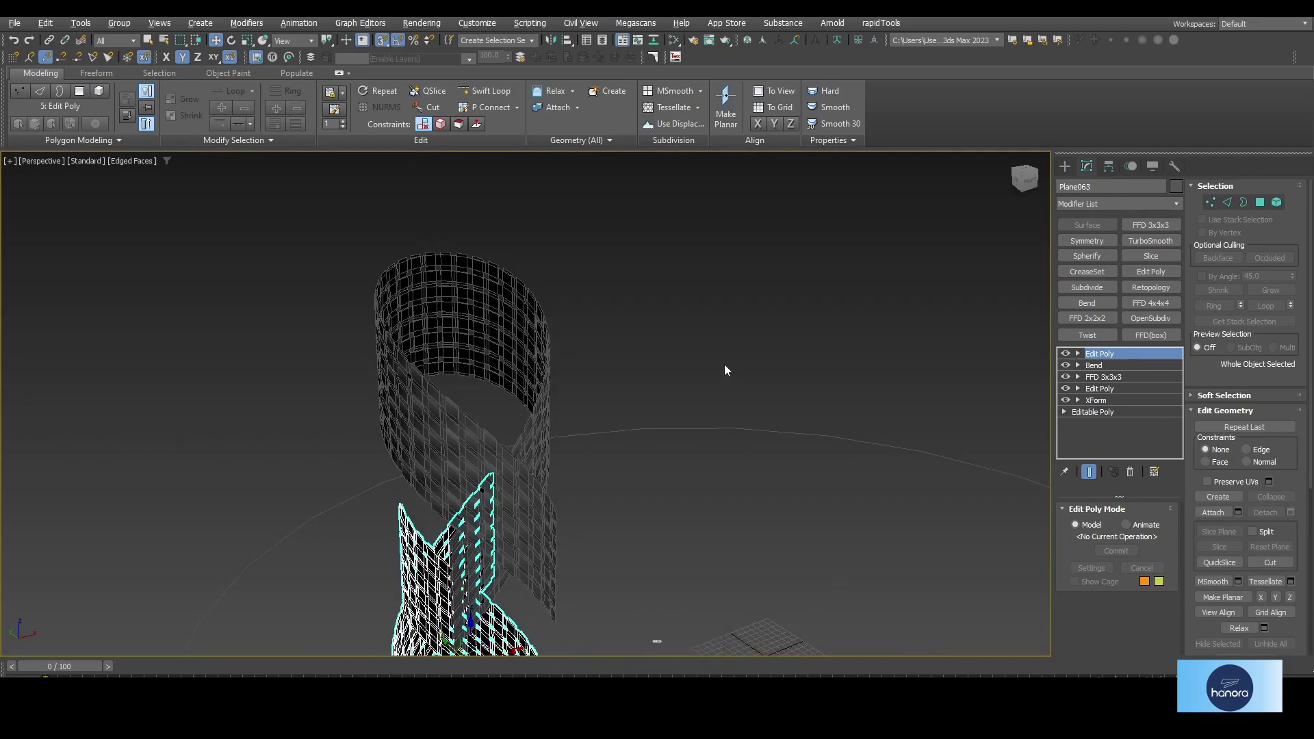
Duplicate the upper ribbon piece as copy Plane064
click(578, 356)
mouse_move(527, 342)
middle_down()
mouse_move(572, 340)
mouse_move(563, 352)
middle_up()
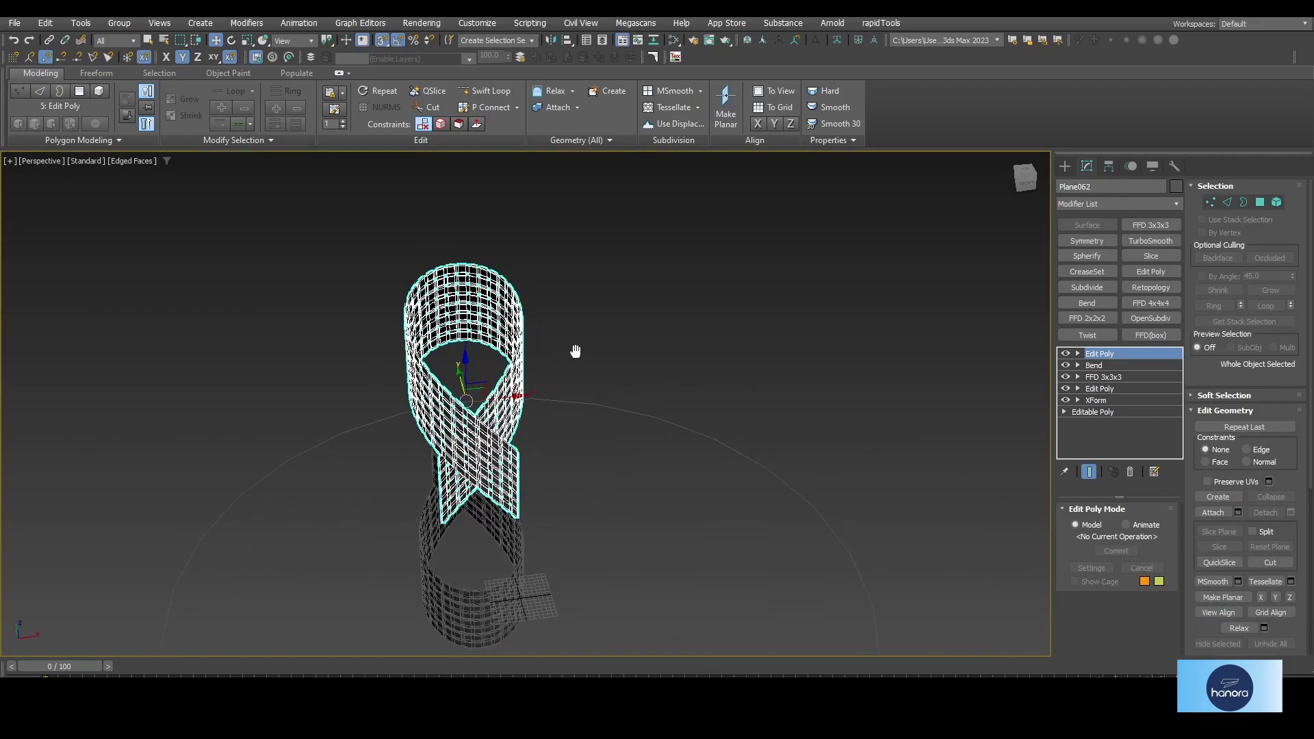
key(ctrl+v)
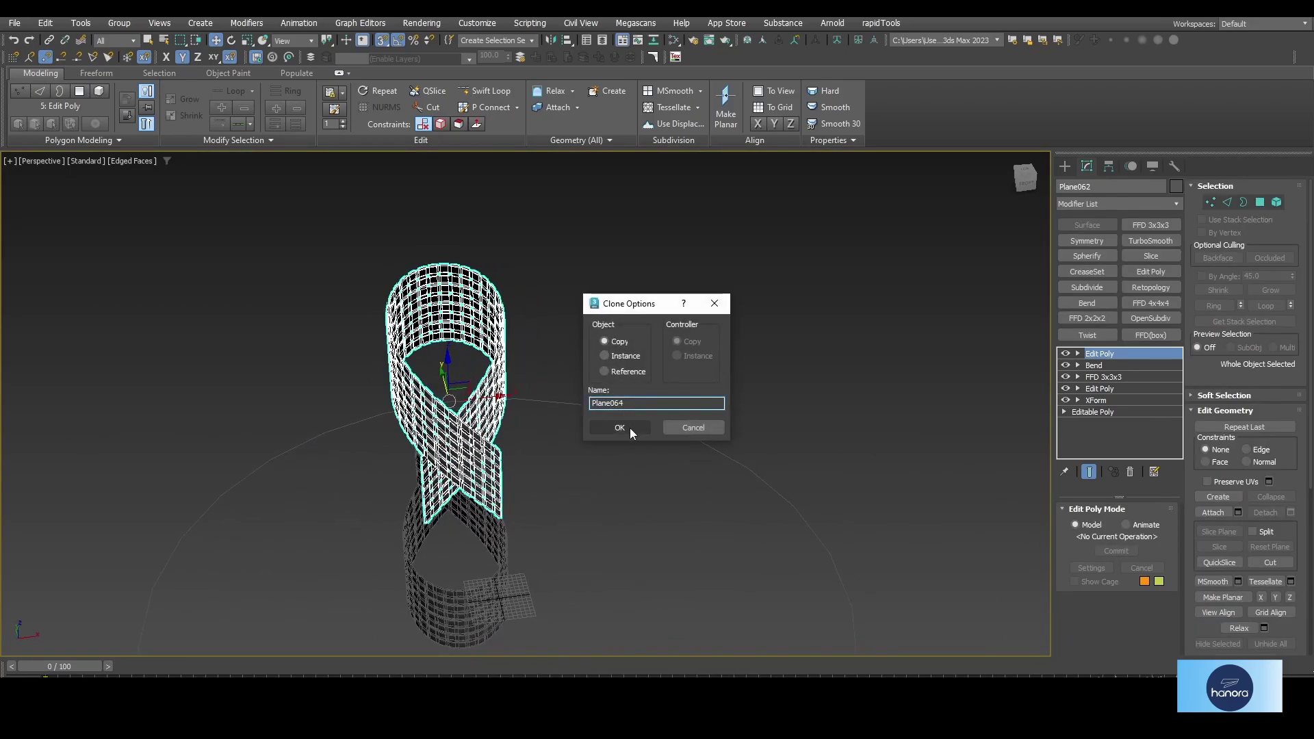
click(620, 427)
alt+middle_drag(561, 479, 571, 452)
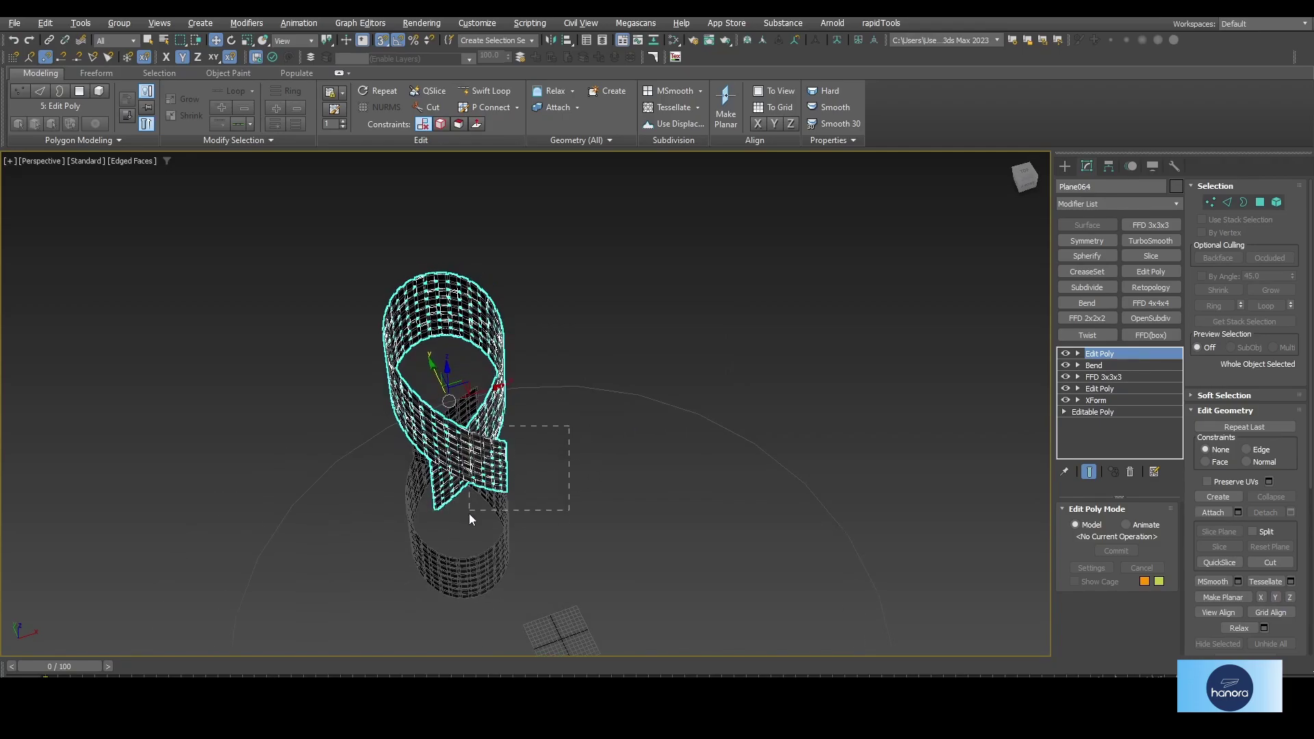
Select all three ribbon pieces and turn on Affect Pivot Only
drag(470, 513, 471, 514)
mouse_move(471, 513)
alt+middle_down()
mouse_move(581, 512)
mouse_move(558, 504)
mouse_move(568, 493)
alt+middle_up()
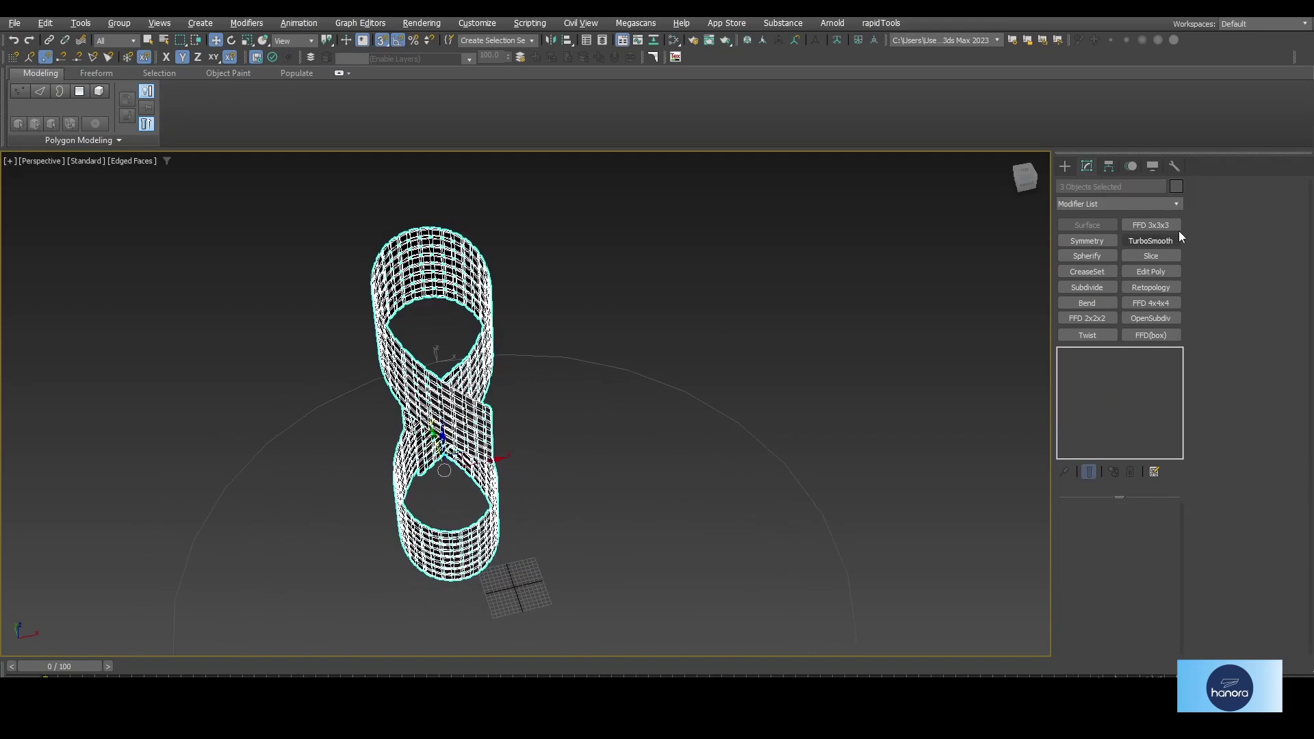
click(1109, 166)
click(1119, 261)
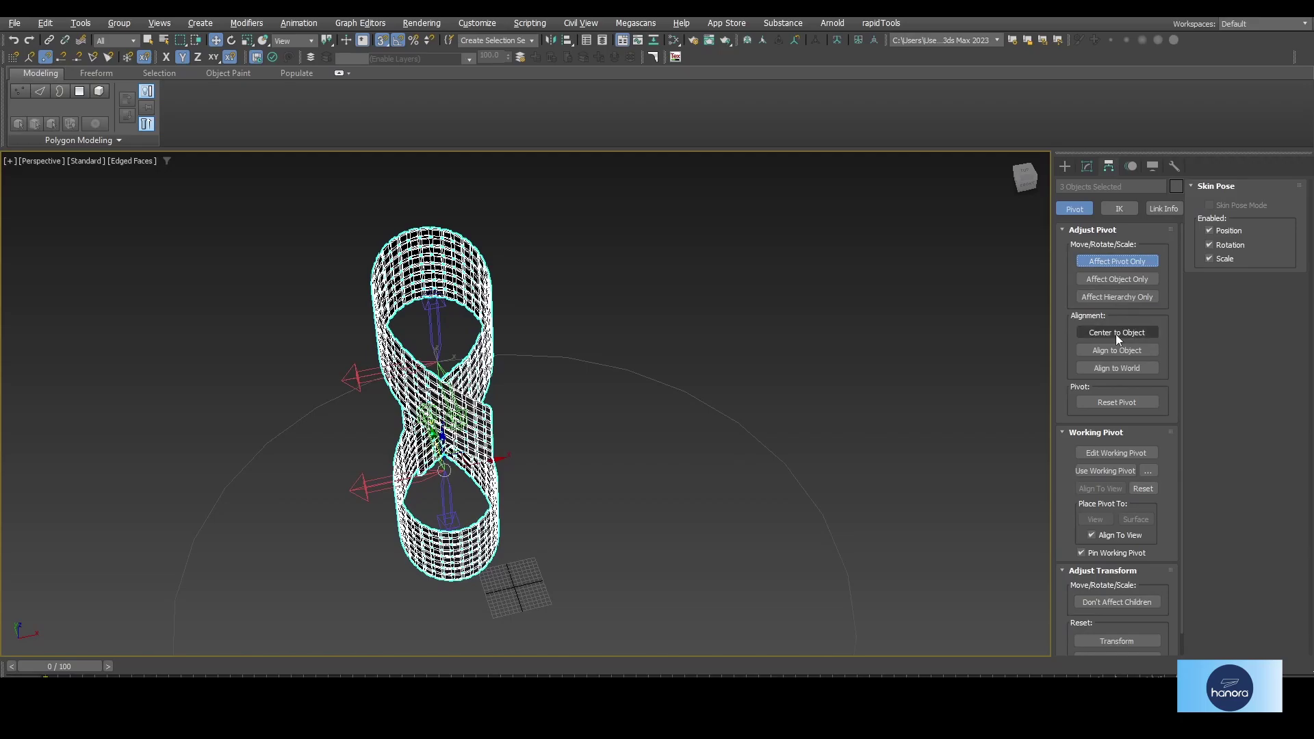
mouse_move(654, 302)
middle_down()
mouse_move(667, 265)
mouse_move(593, 146)
middle_up()
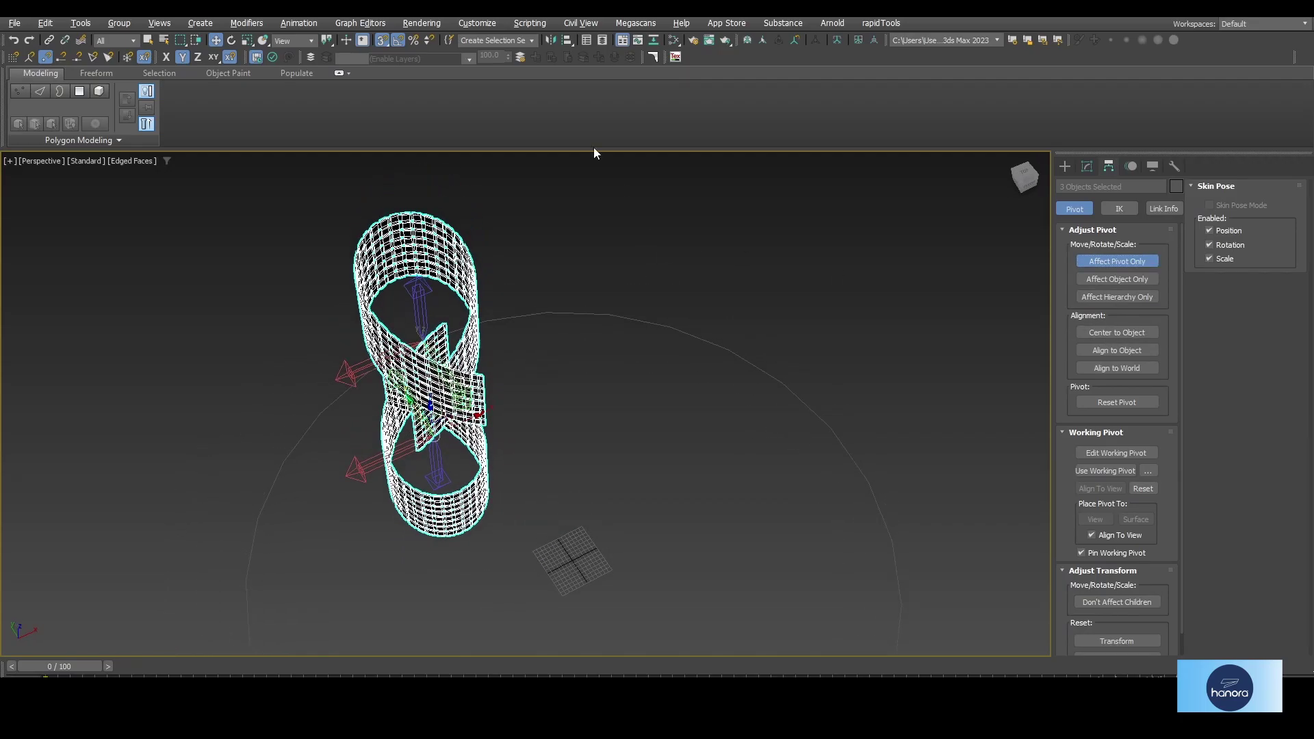
Align the ribbons' pivot to the circle's pivot point in X, Y and Z
click(568, 43)
click(677, 335)
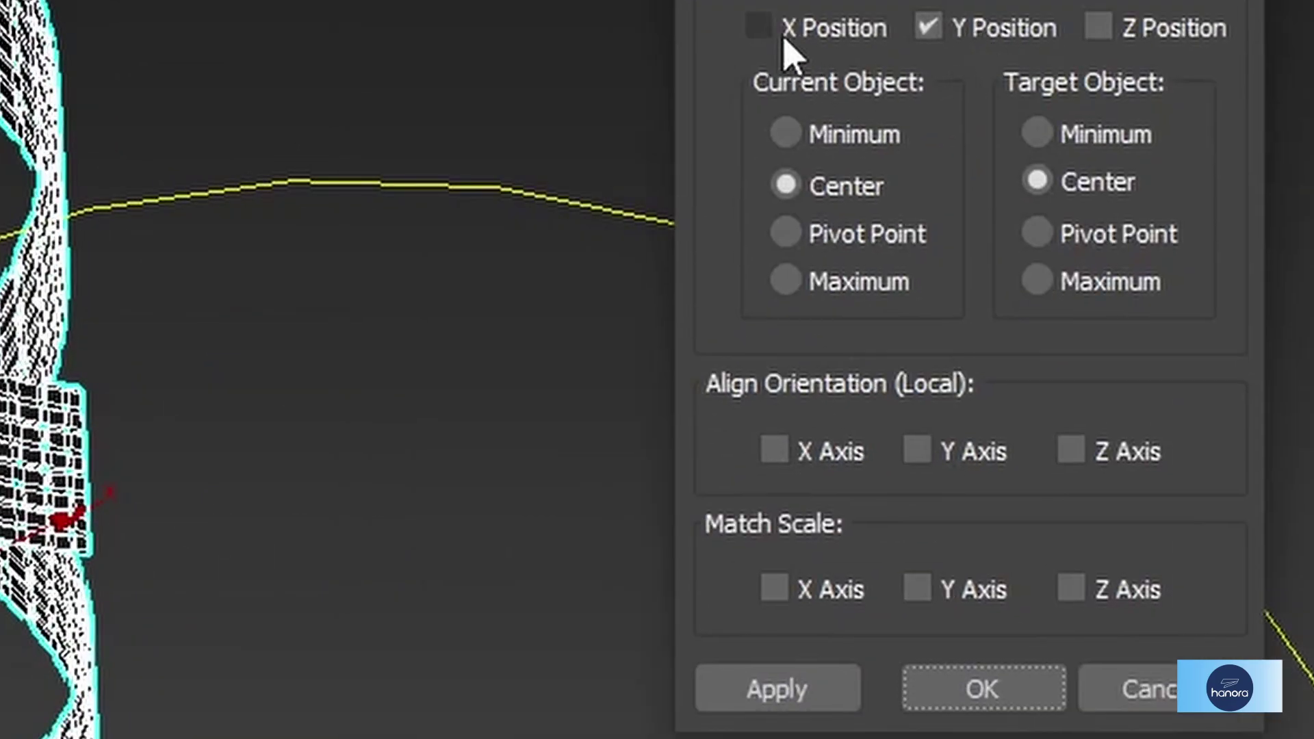
click(822, 31)
click(1137, 31)
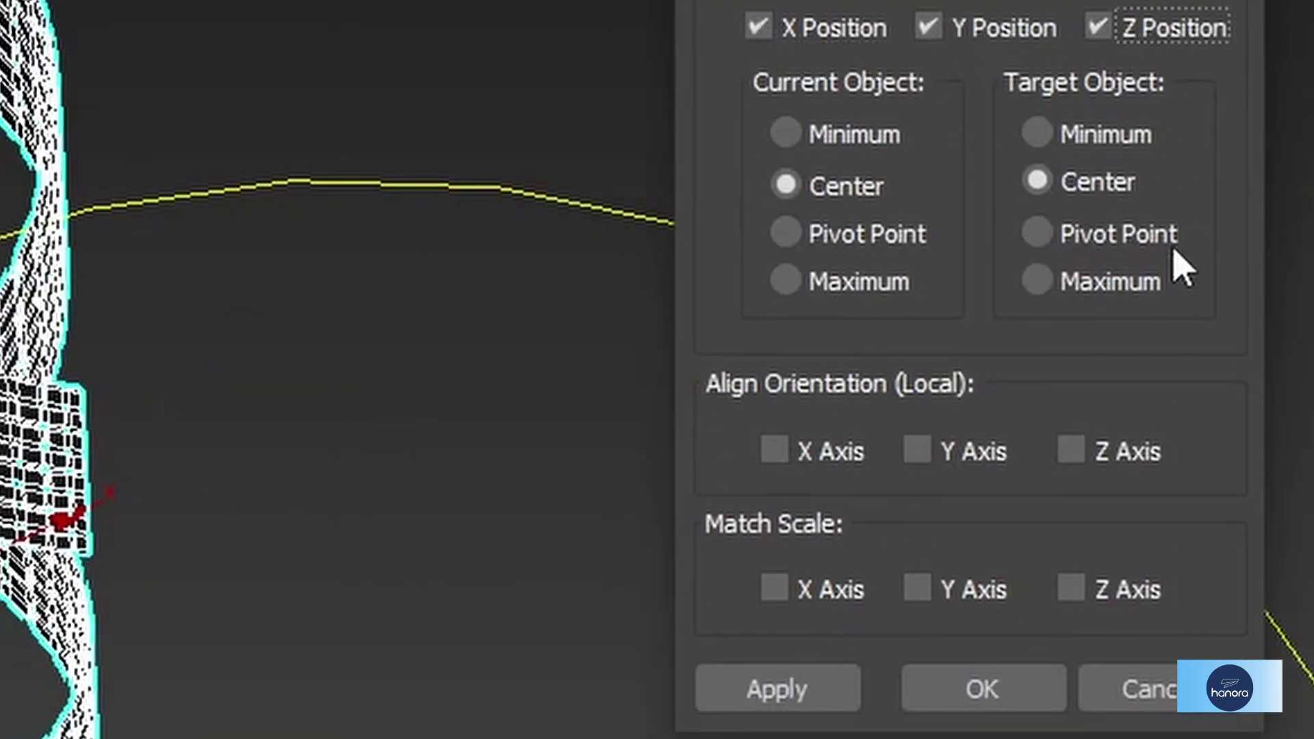
click(857, 238)
click(1124, 245)
click(1008, 697)
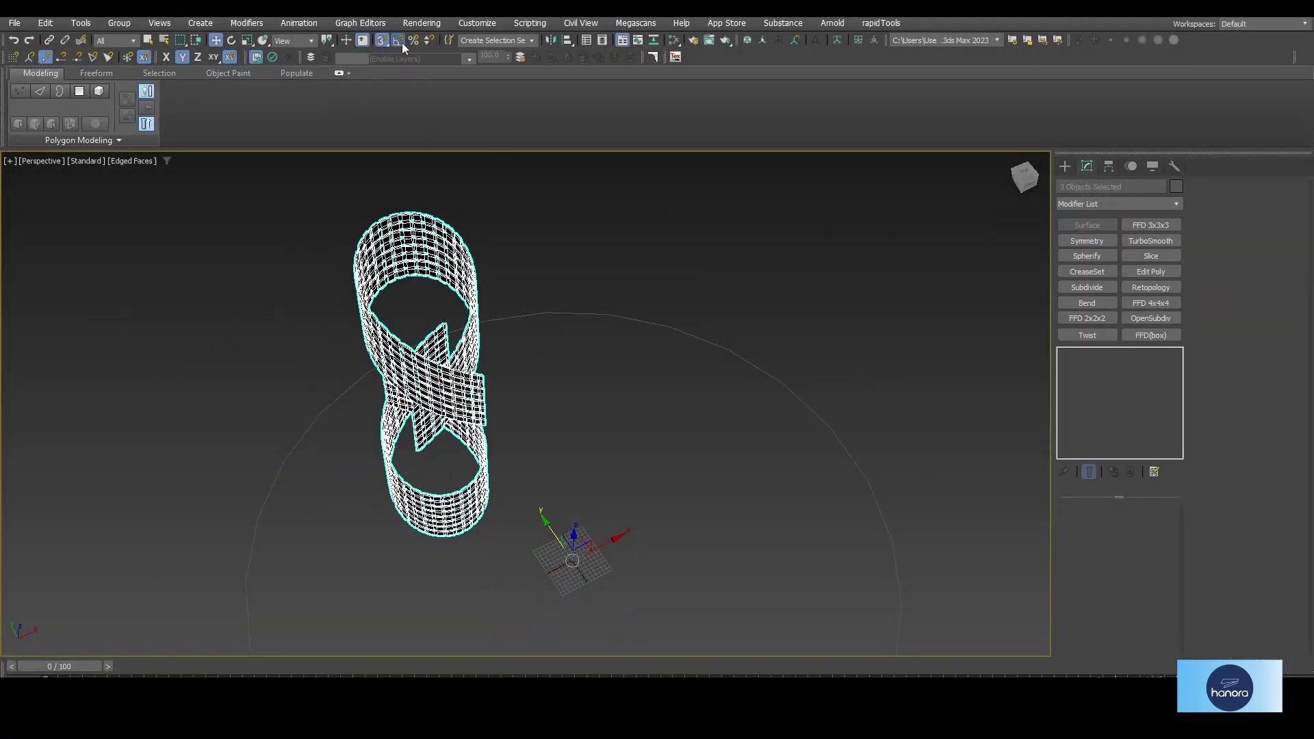
Set the angle snap increment to 18°
right_click(396, 43)
drag(877, 295, 846, 283)
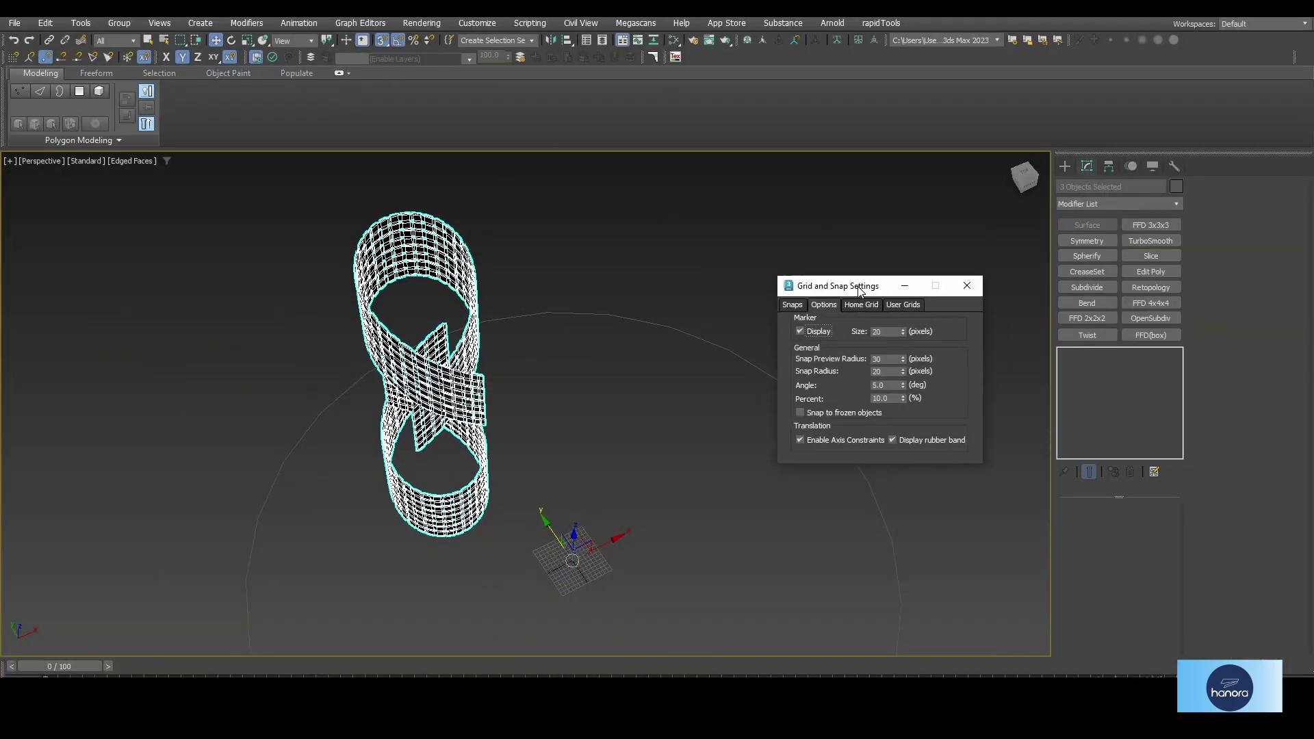
double_click(875, 379)
text(18)
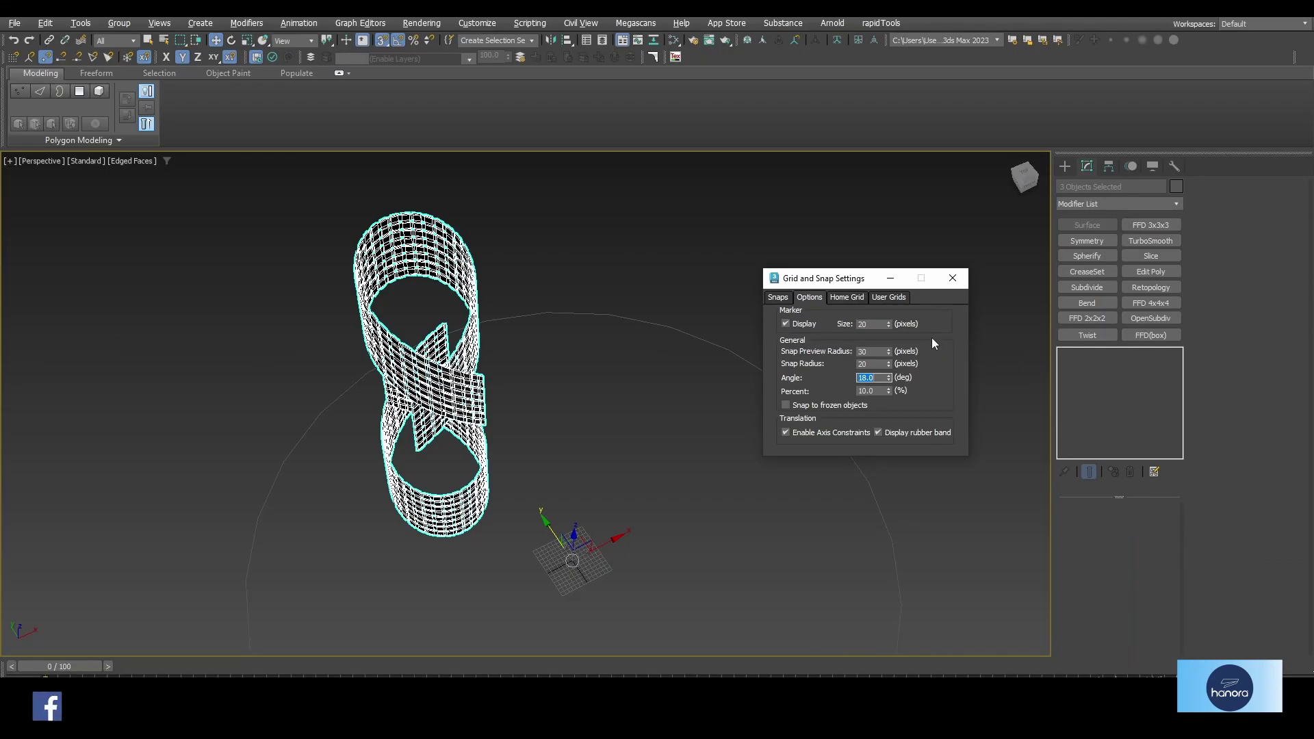
click(955, 278)
Shift-rotate the upper ribbon loop to clone a copy 18° around the circle
click(472, 315)
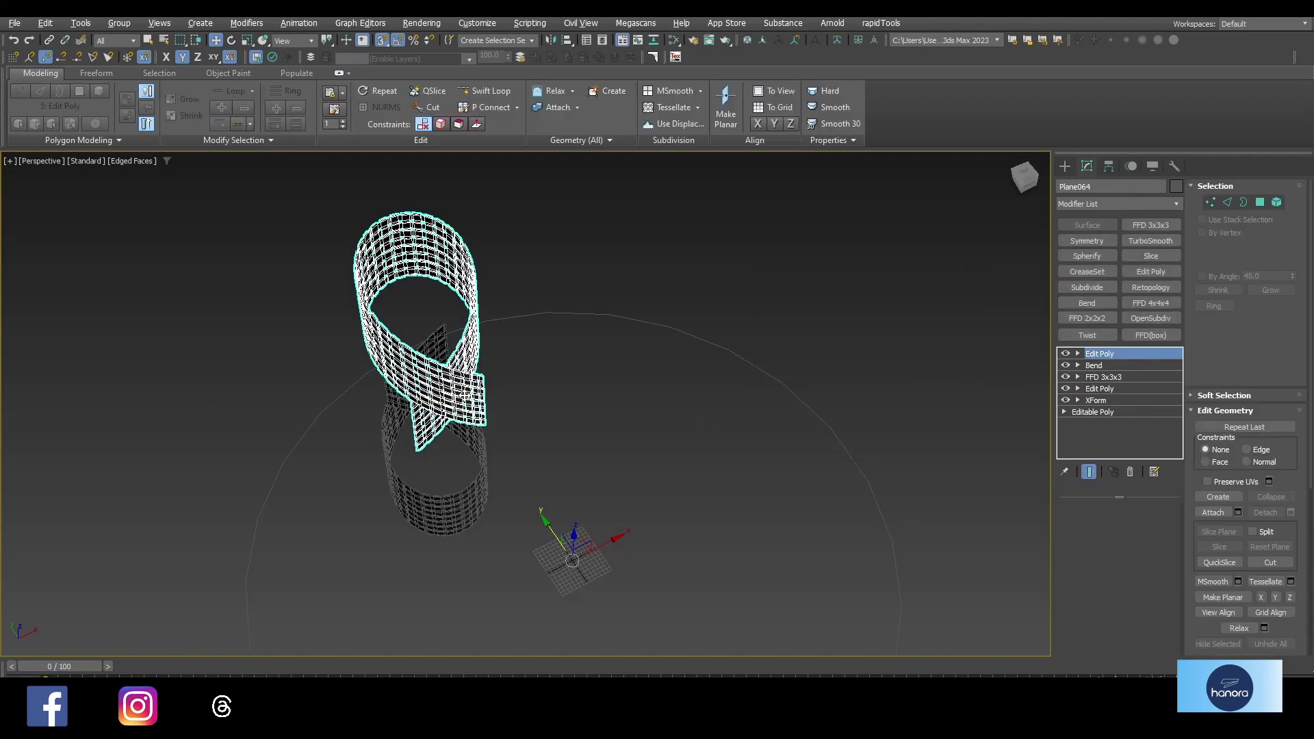
key(e)
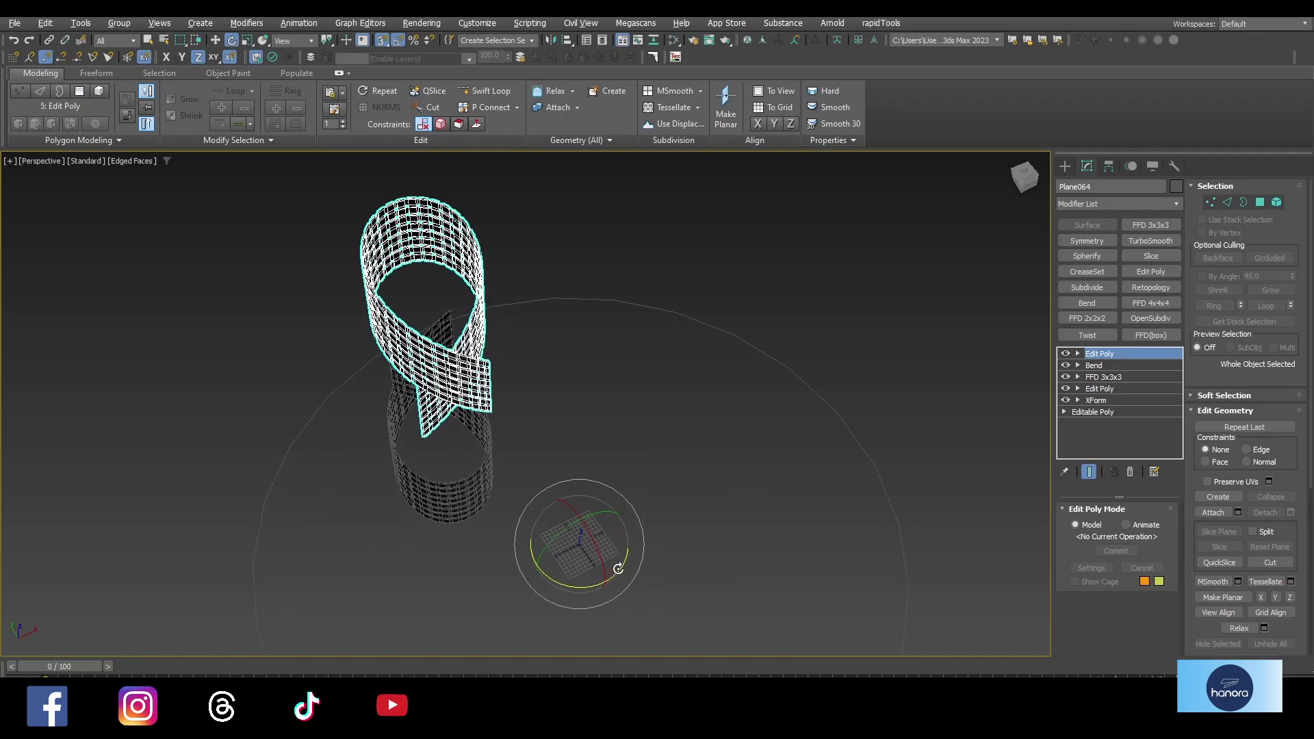
mouse_move(616, 557)
shift+mouse_down()
mouse_move(608, 572)
mouse_move(625, 588)
shift+mouse_up()
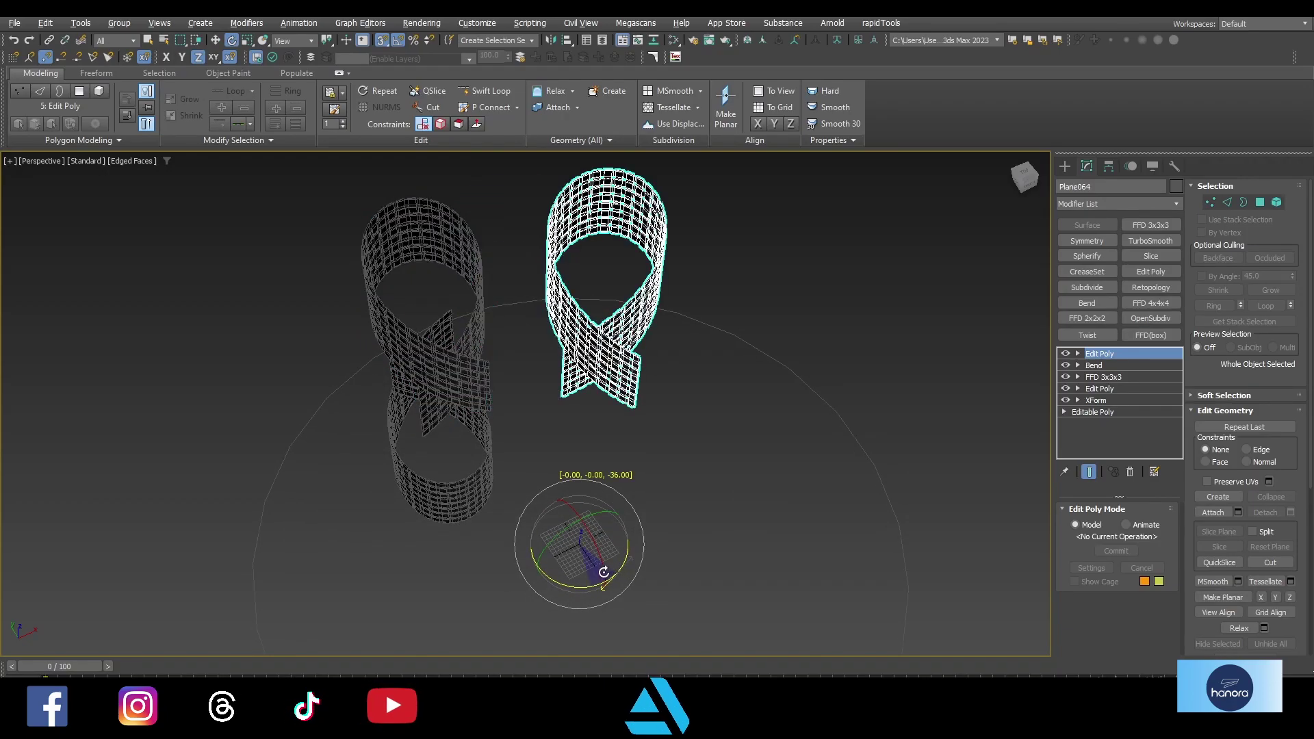
click(599, 457)
Rotate the lower loop 18°, then slide it along its local Y axis in Top view
click(475, 483)
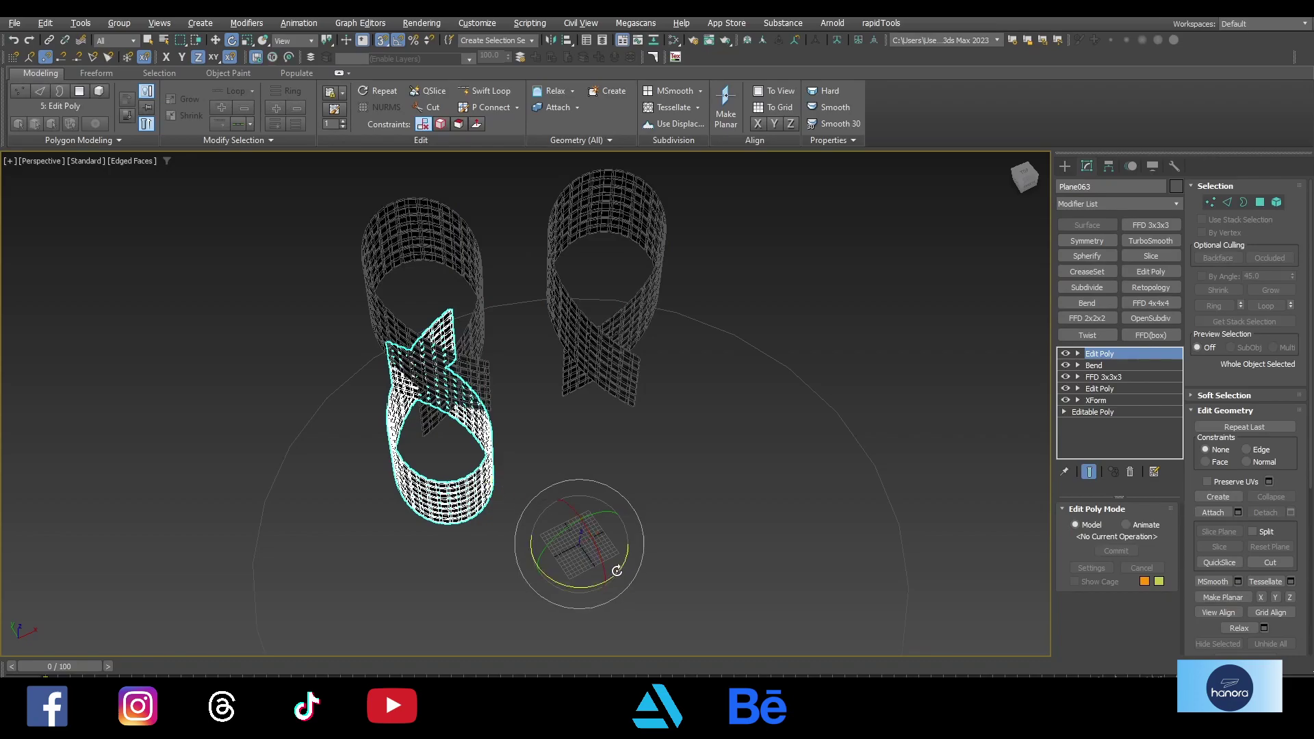
shift+drag(621, 568, 613, 570)
key(alt+w)
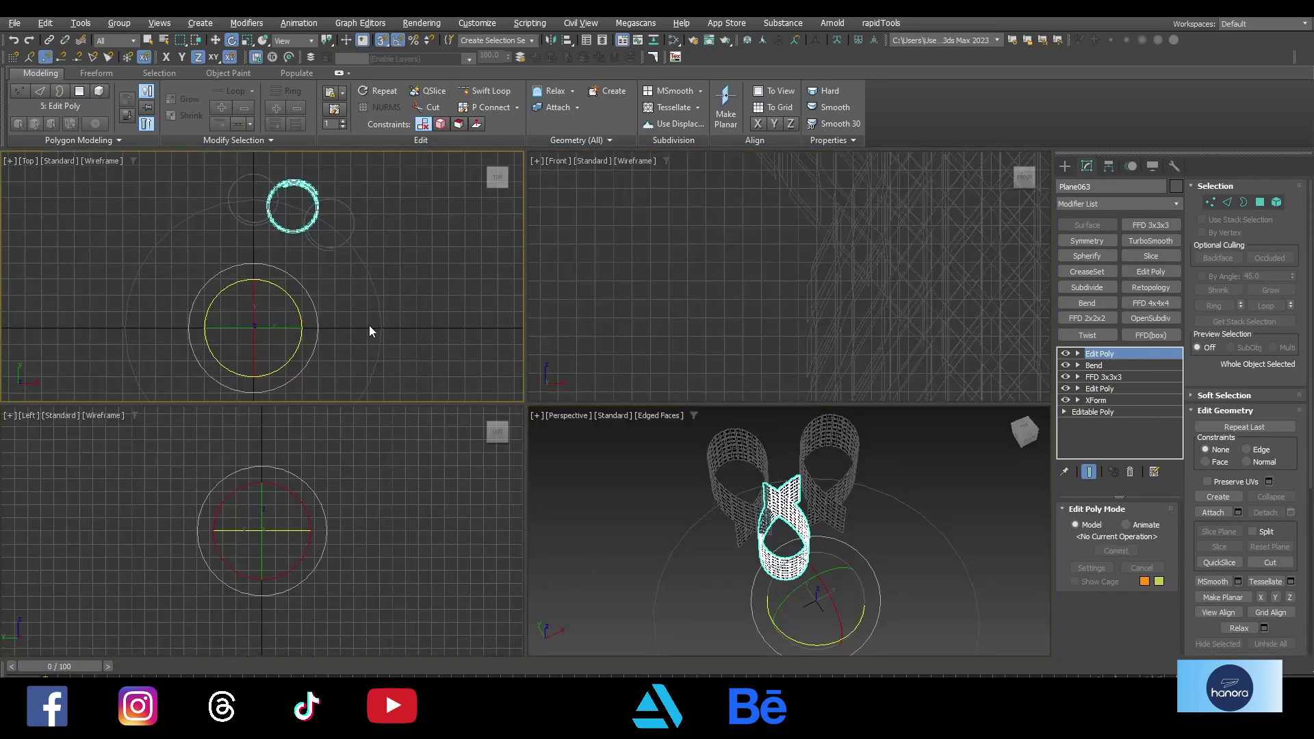
key(alt+w)
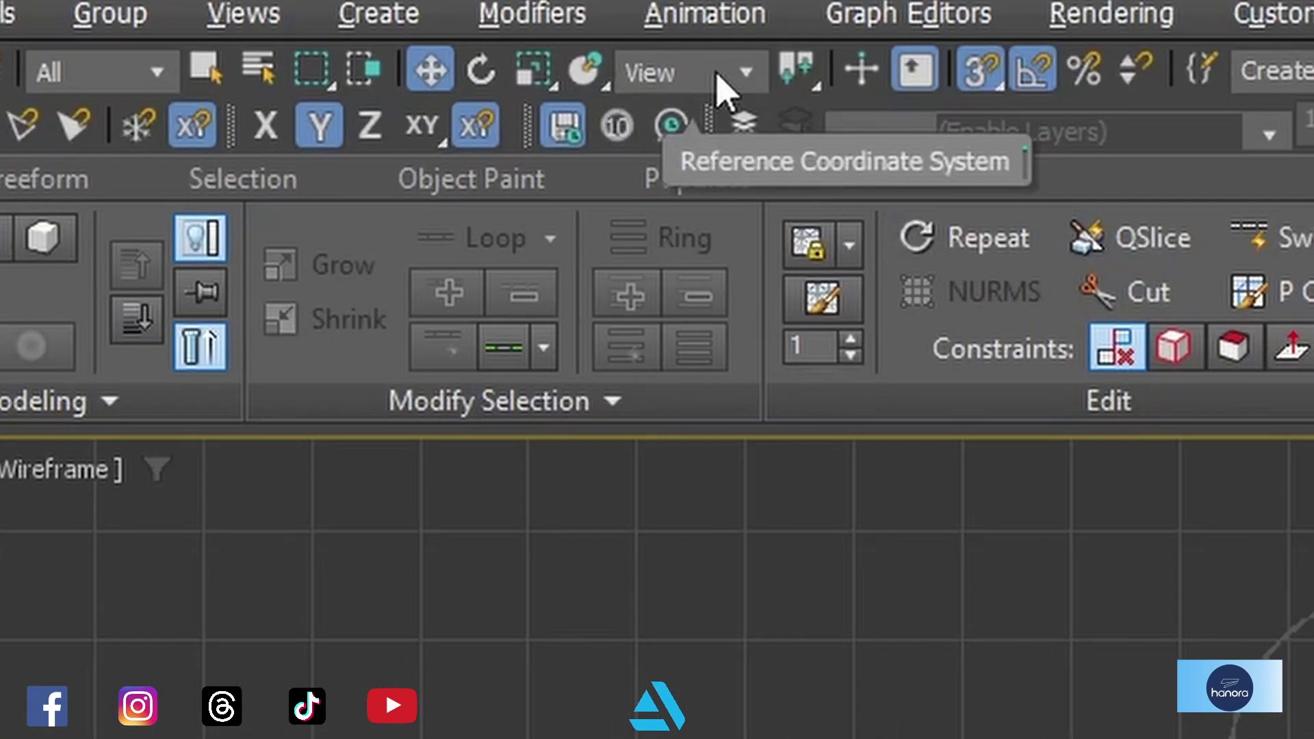
click(304, 40)
click(658, 231)
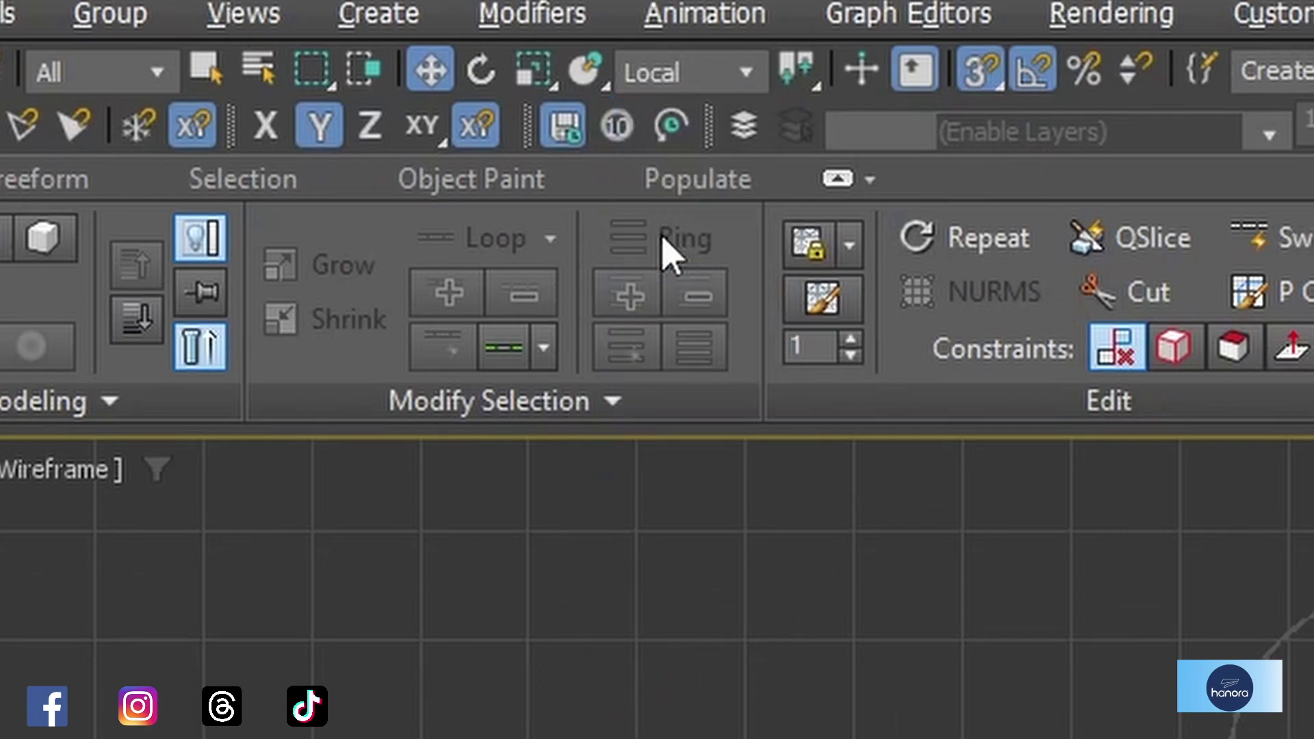
drag(523, 381, 487, 494)
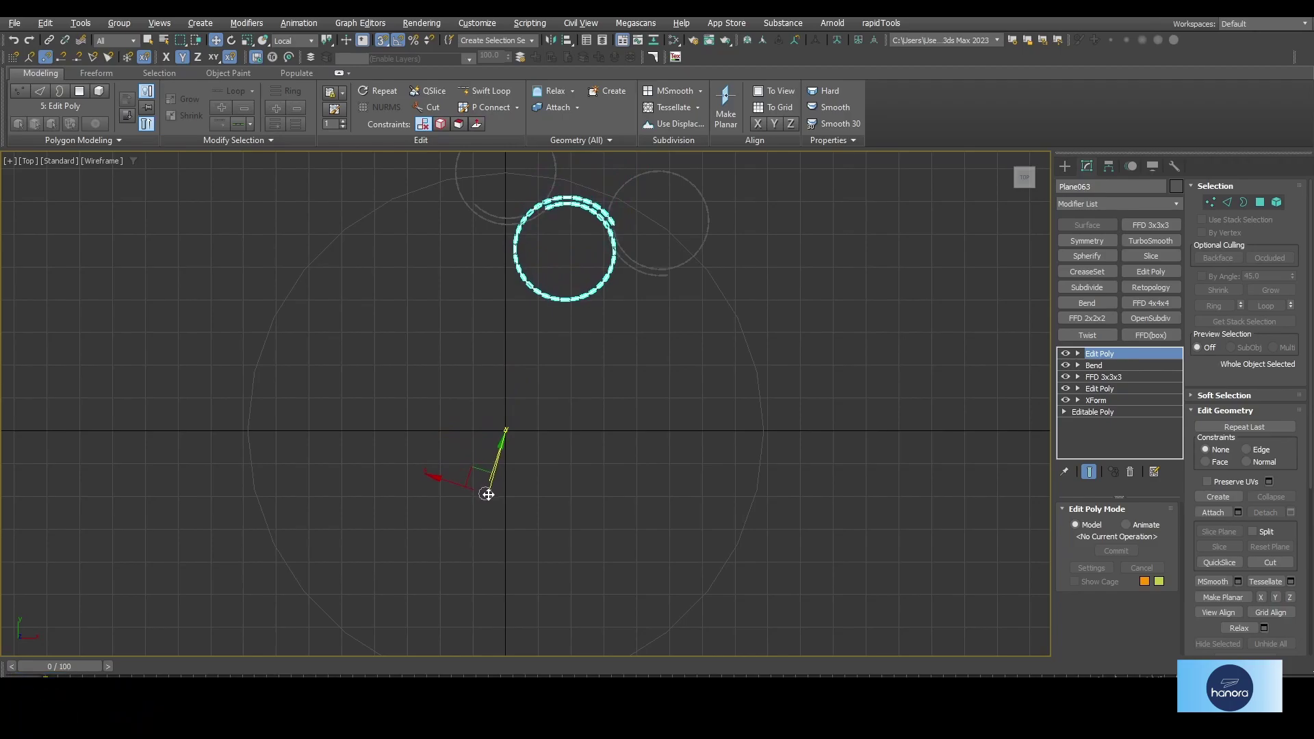
Frame the lower loop and toggle its pivot-only adjustment before returning to the modifier stack
key(z)
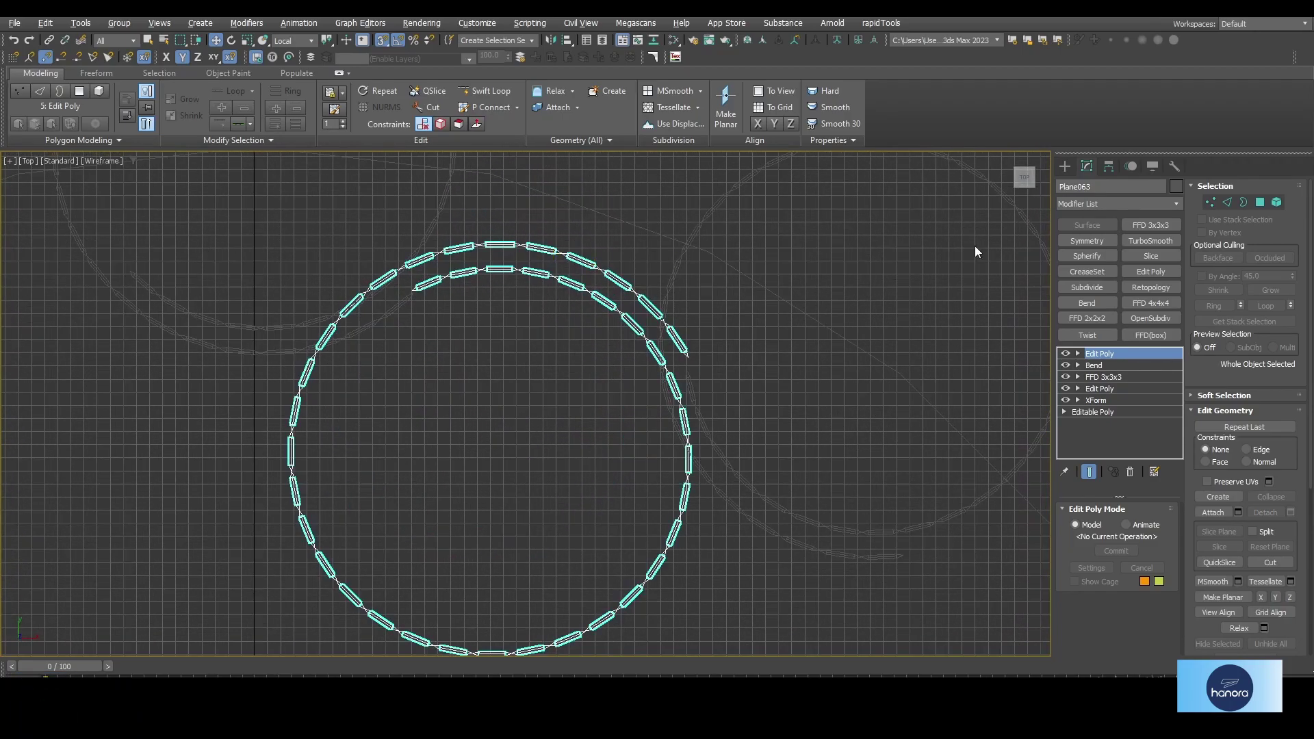
click(1109, 167)
click(1123, 259)
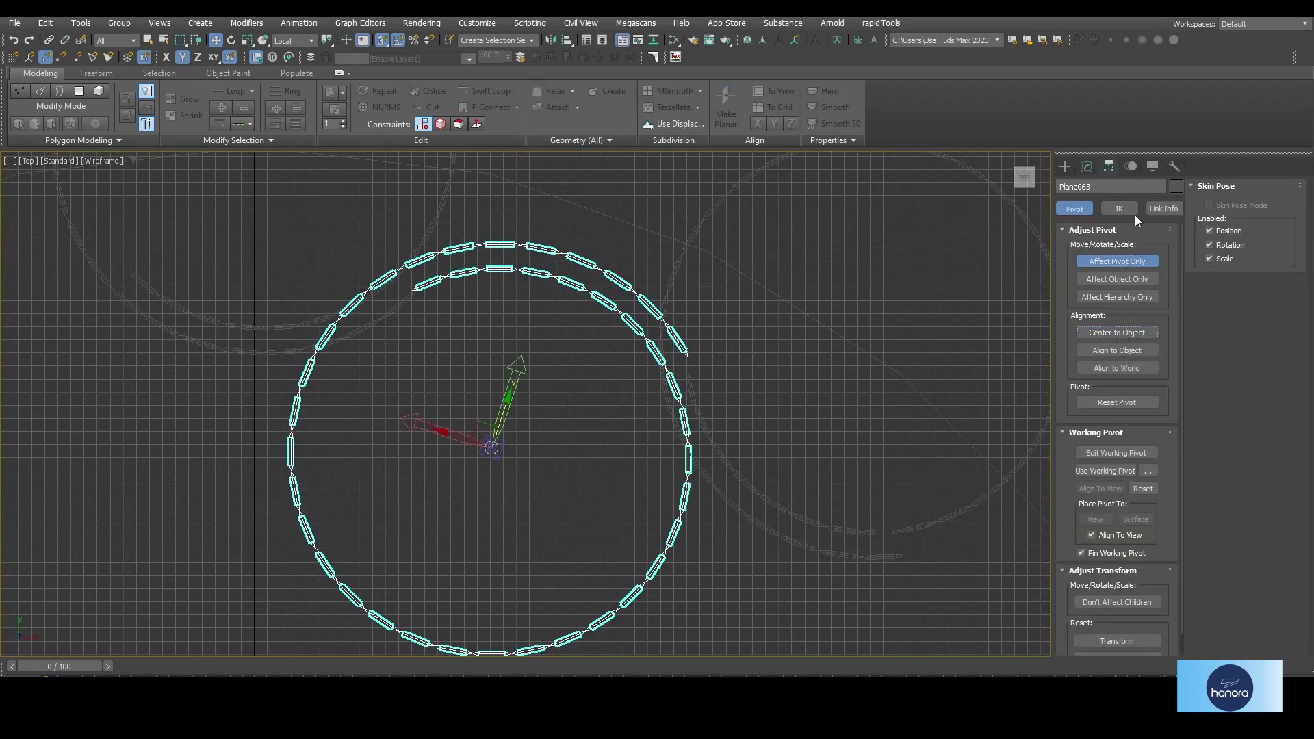
click(1086, 165)
scroll(536, 322, up, 2)
scroll(537, 329, up, 1)
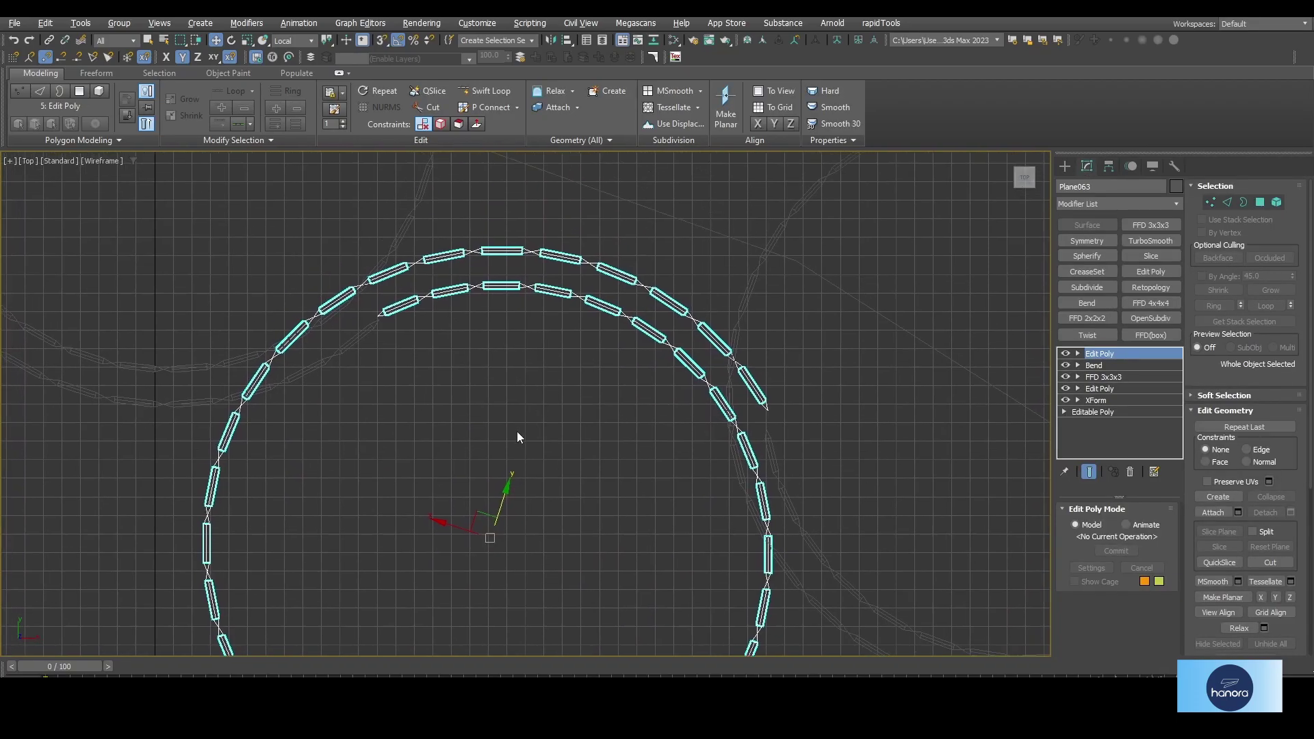
scroll(519, 434, up, 1)
middle_drag(499, 534, 543, 494)
Fine-tune the lower loop's rotation and position so it crosses the upper loop
key(e)
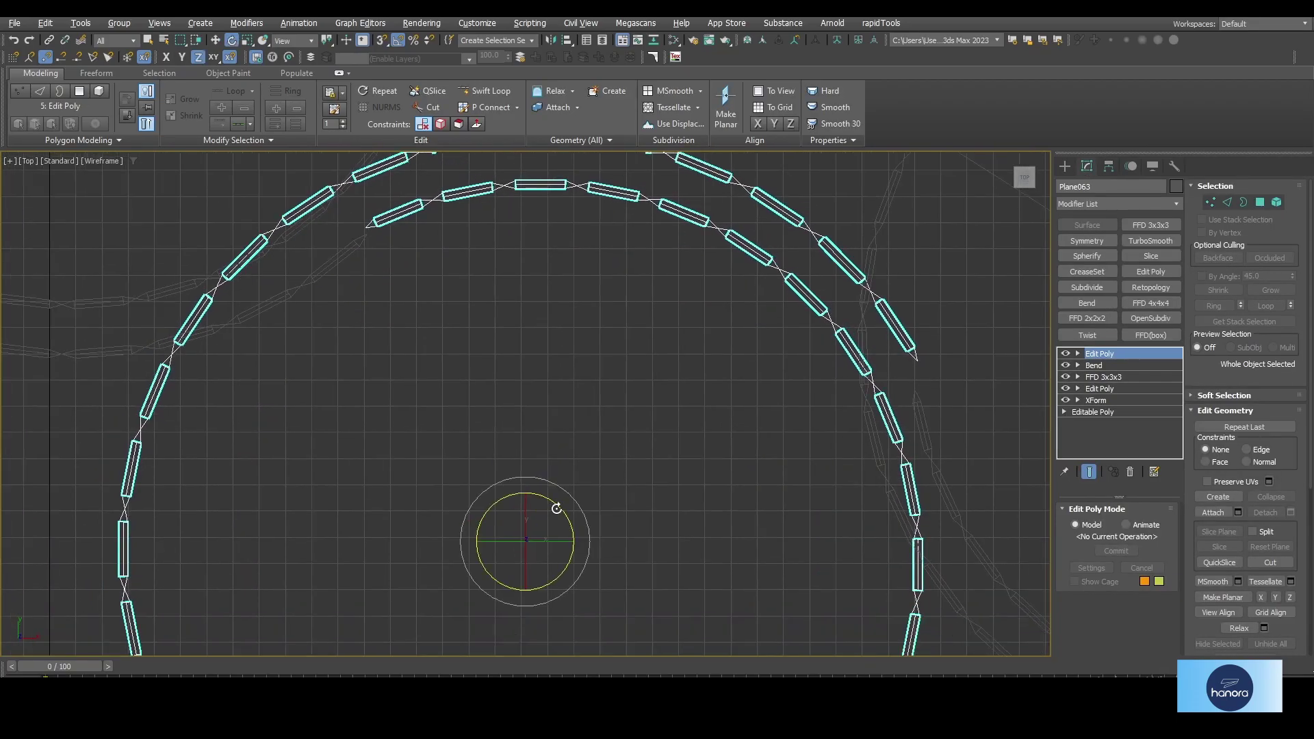
drag(545, 505, 535, 510)
key(w)
middle_drag(535, 510, 490, 540)
key(e)
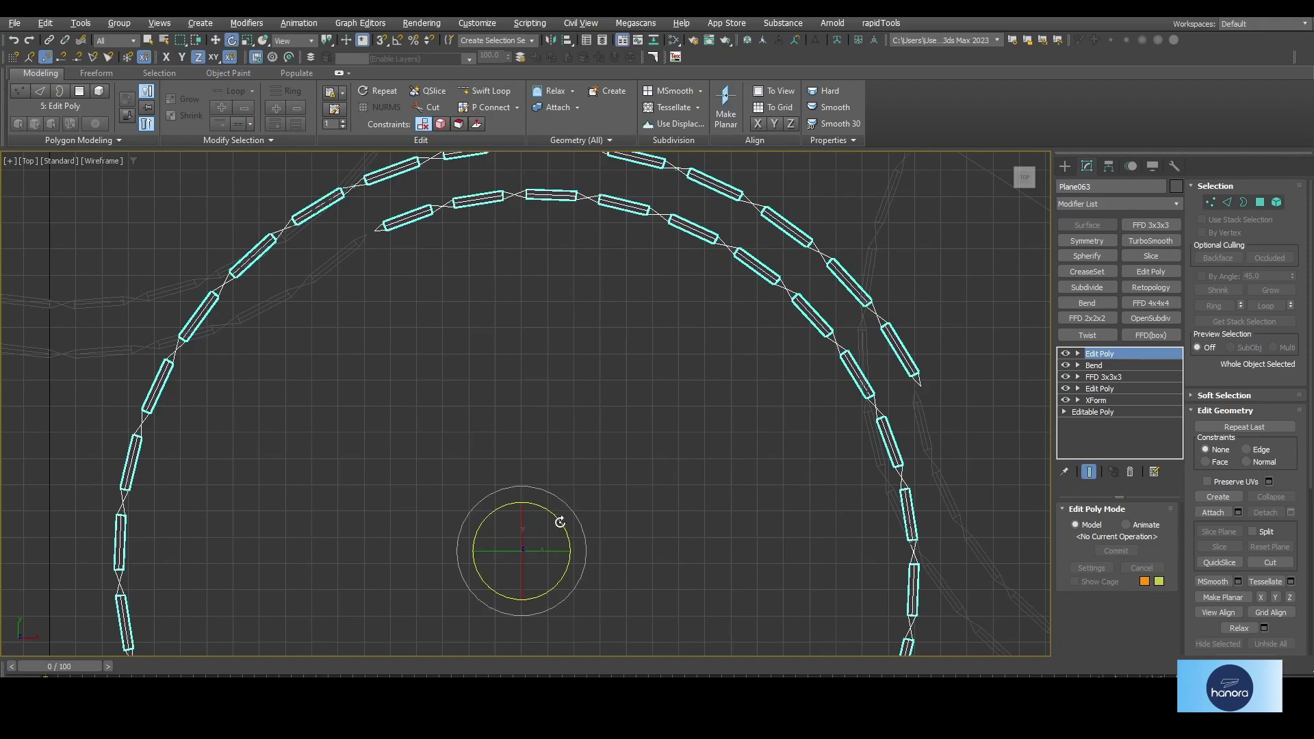
key(w)
drag(557, 522, 552, 500)
key(ctrl+z)
key(ctrl+z)
key(e)
key(w)
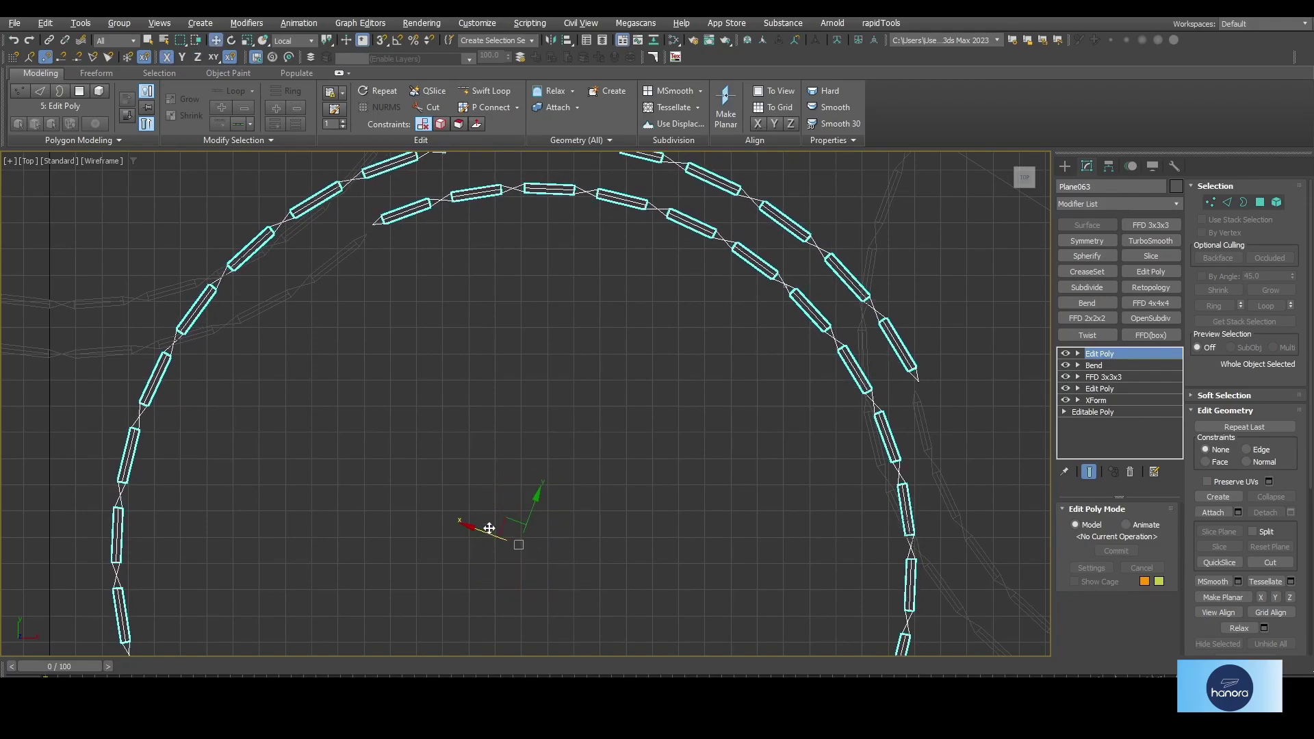
drag(490, 529, 492, 529)
Flip the face normals of the lower ribbon loop element
key(p)
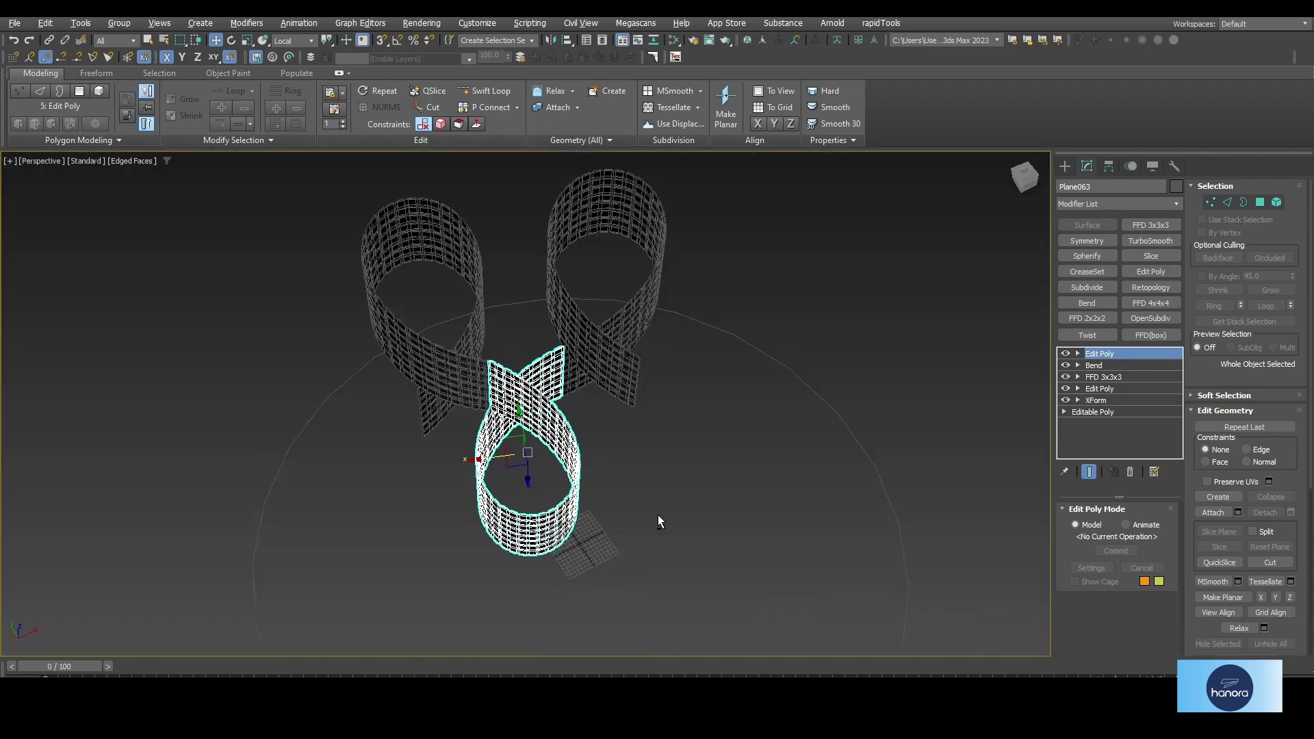
click(1278, 203)
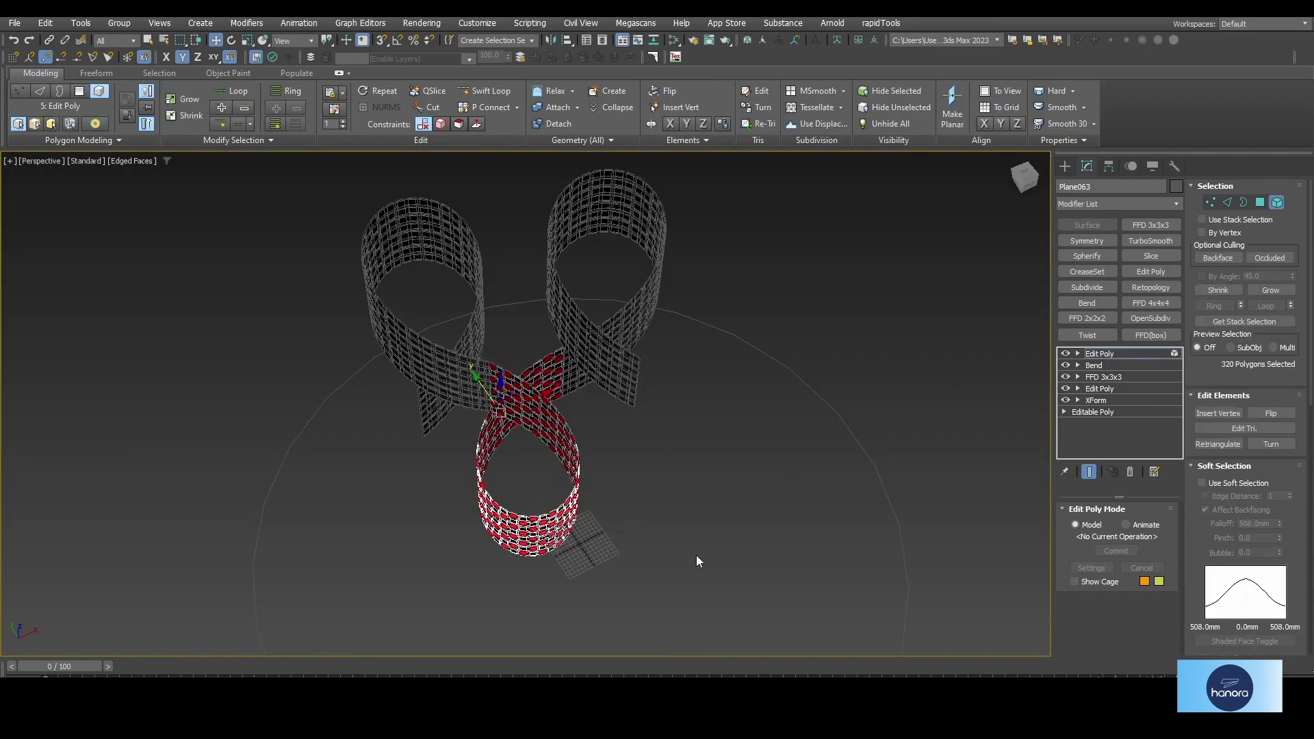
click(532, 515)
right_click(549, 432)
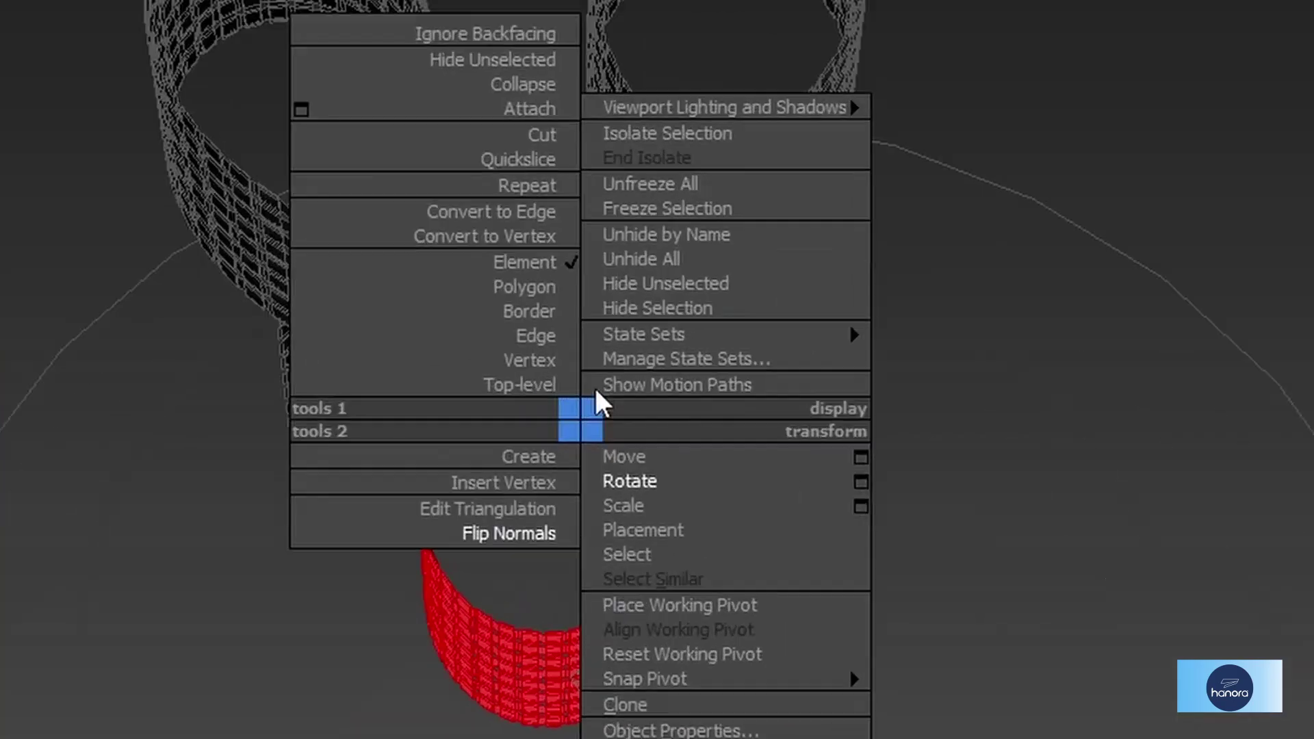
click(520, 503)
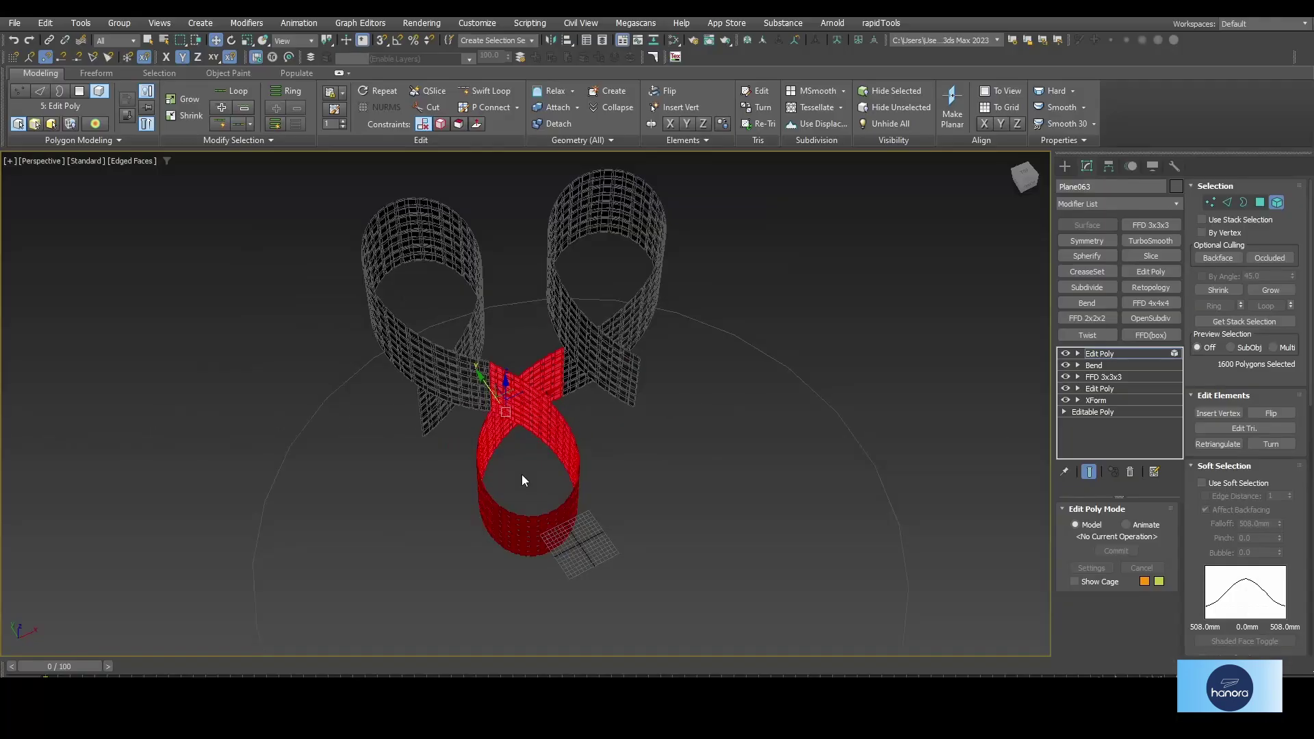
click(1277, 202)
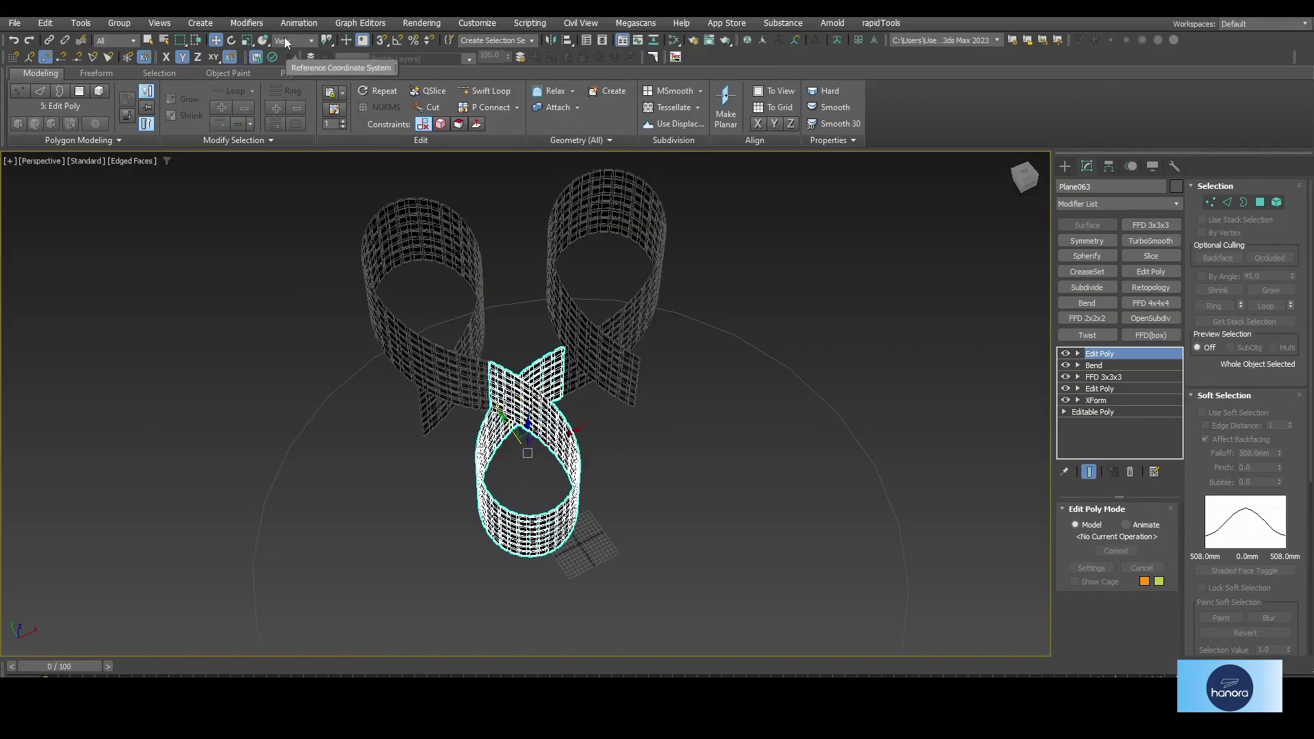
Delete the copied upper-right loop and attach the lower loop to the upper ribbon
drag(919, 301, 618, 389)
key(Delete)
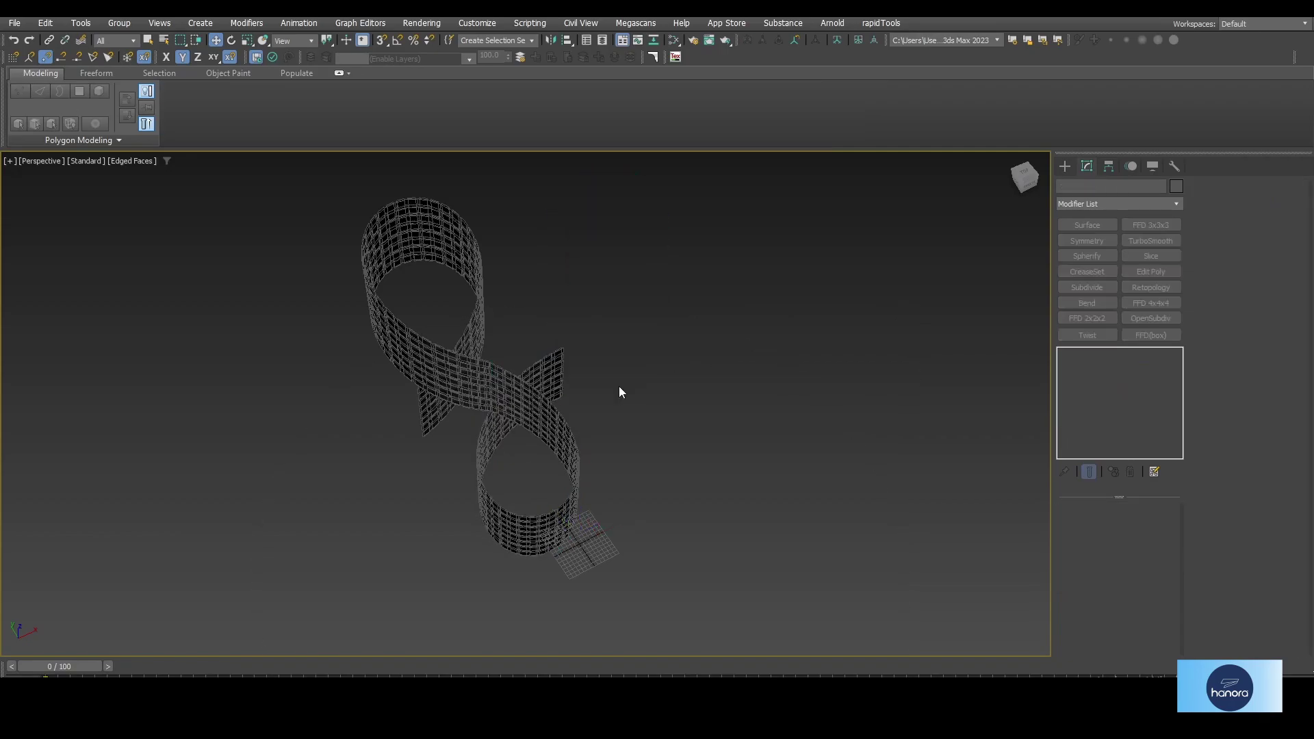
click(457, 346)
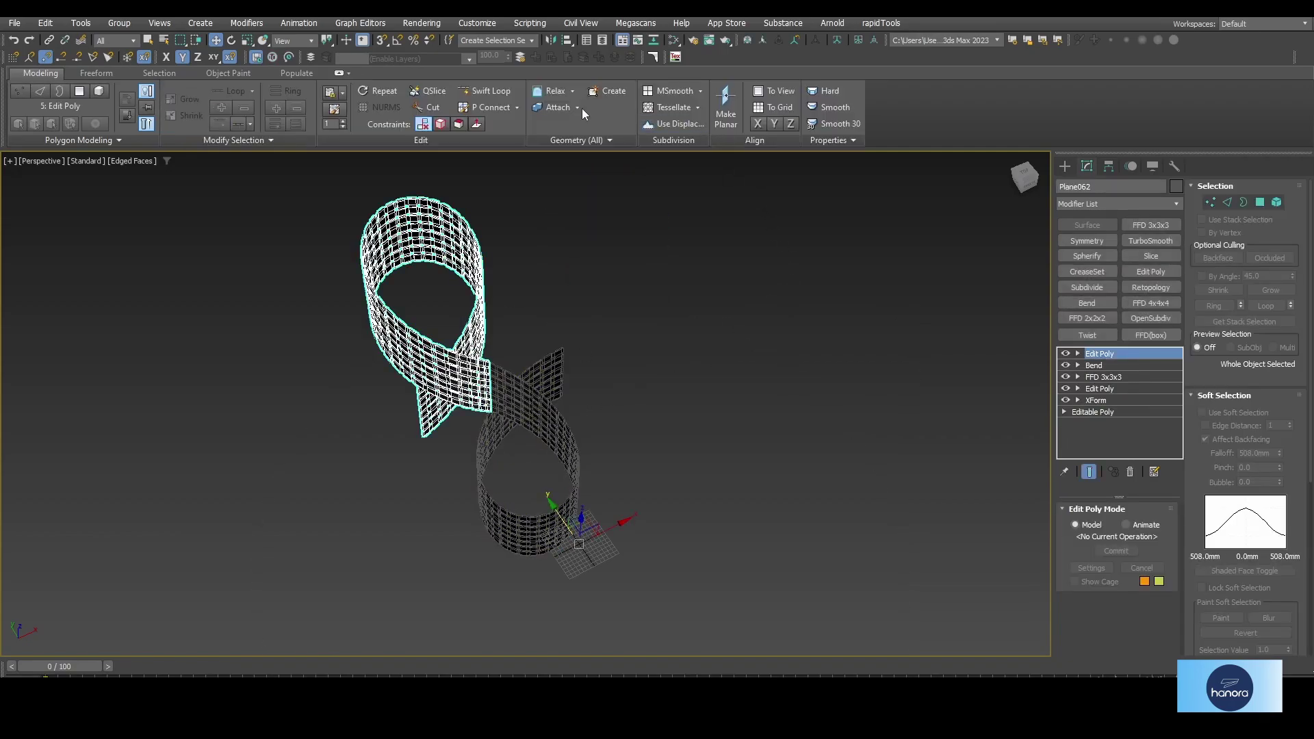
click(558, 107)
click(532, 422)
Shift-rotate the ribbon to make 9 copies around the circle, forming ten loops
key(e)
alt+middle_drag(683, 357, 681, 397)
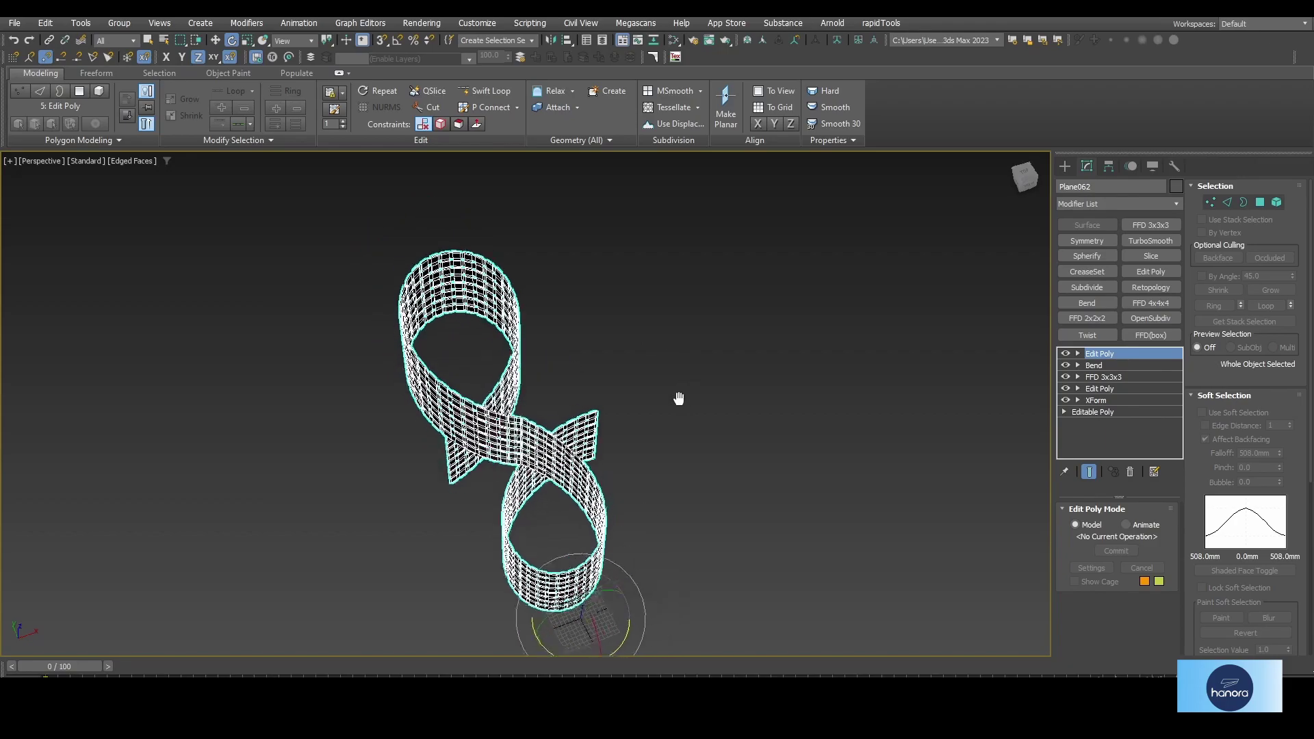
alt+middle_drag(572, 463, 625, 608)
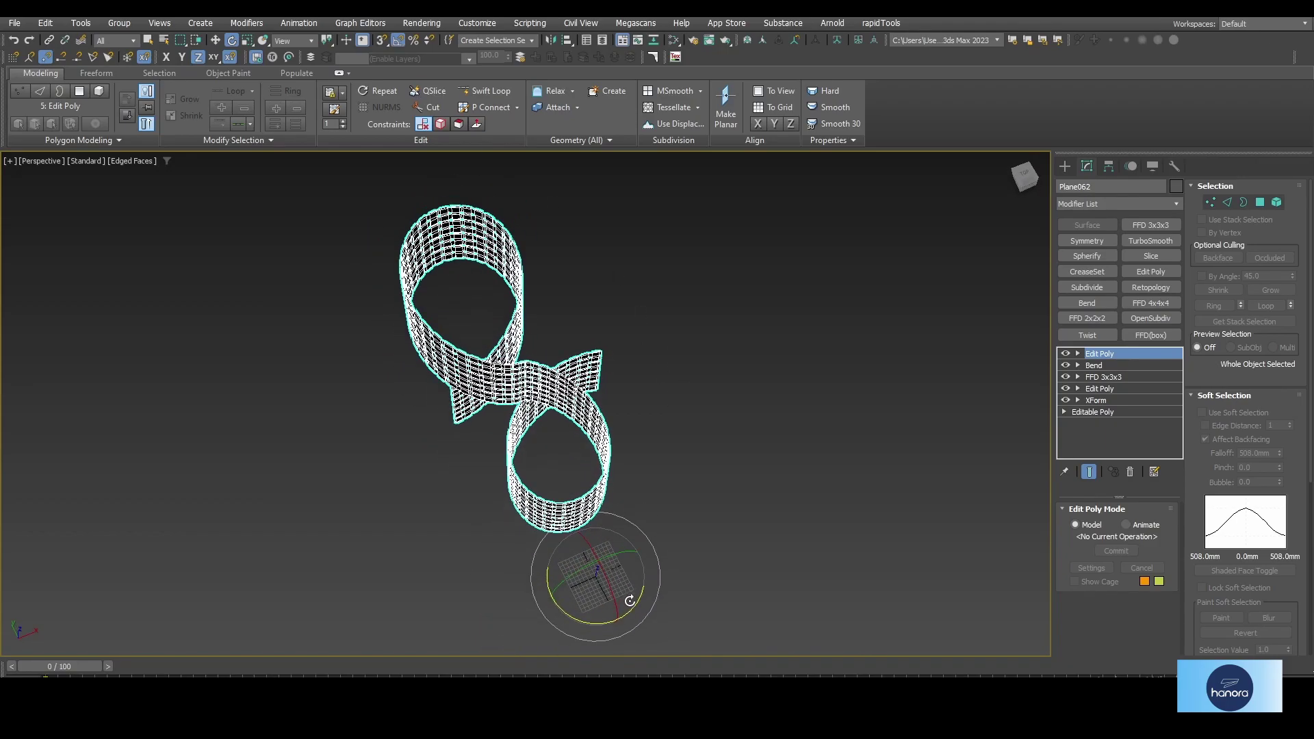
shift+drag(627, 604, 616, 610)
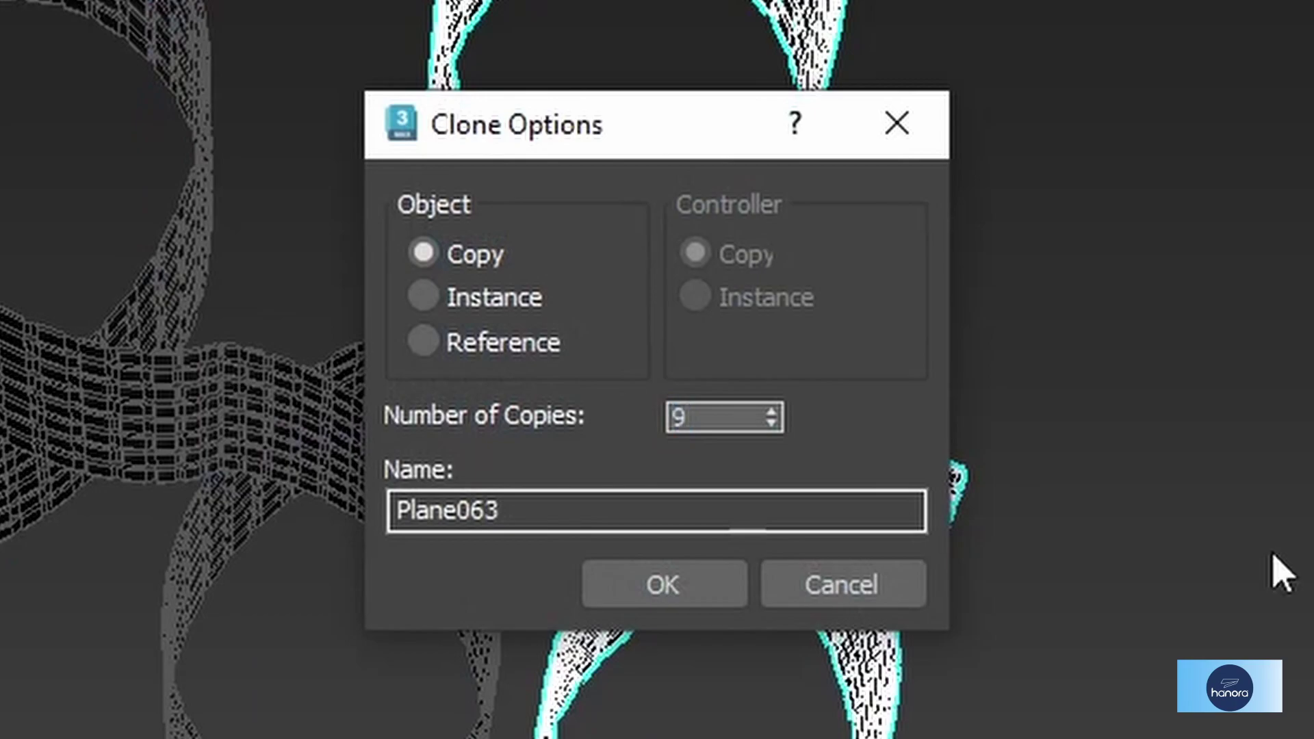
click(689, 585)
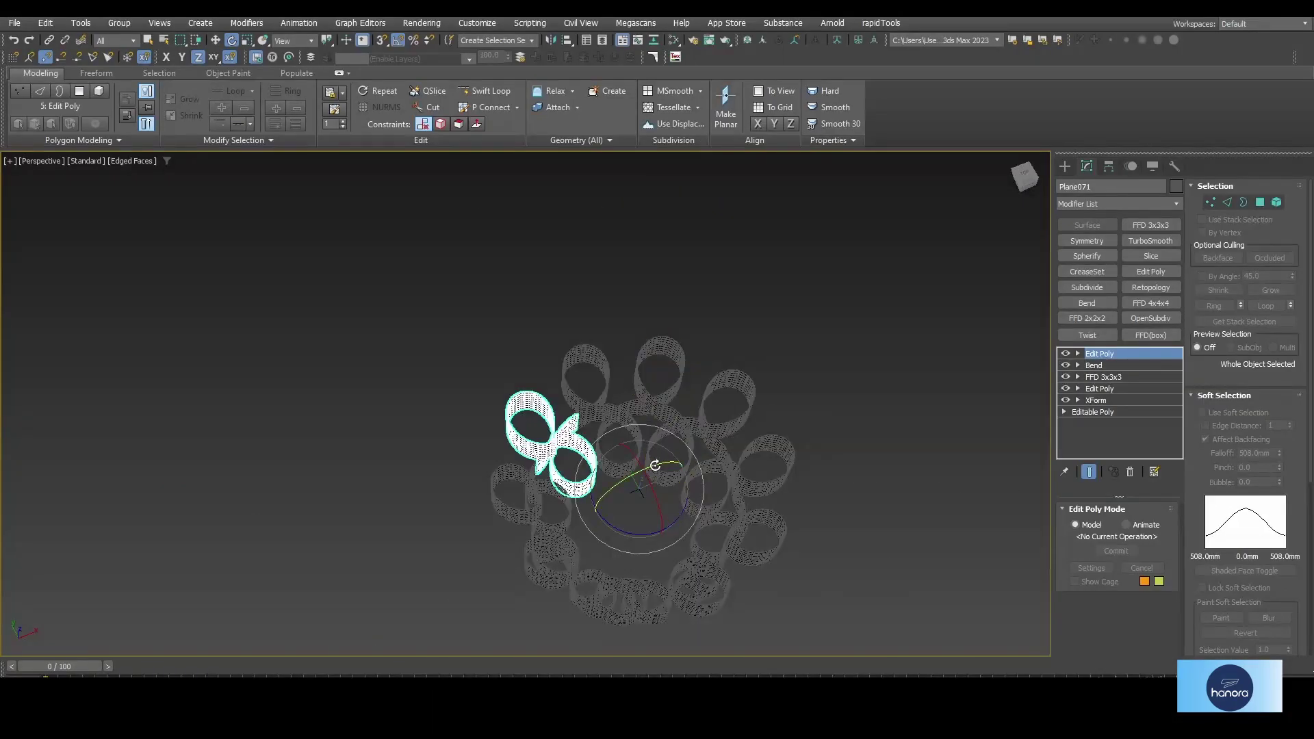
alt+middle_drag(668, 434, 554, 135)
Attach all nine Plane ribbon copies to the ribbon using Attach From List
click(579, 106)
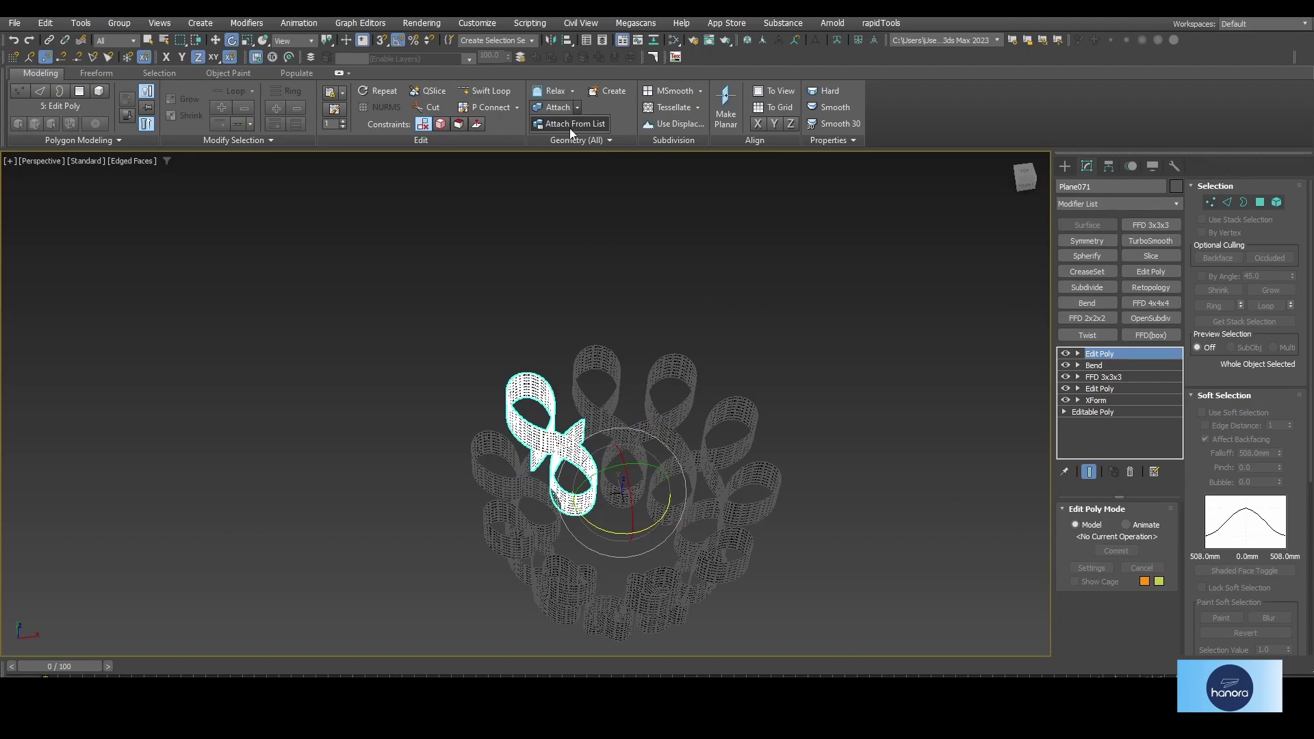
click(581, 126)
drag(159, 21, 263, 135)
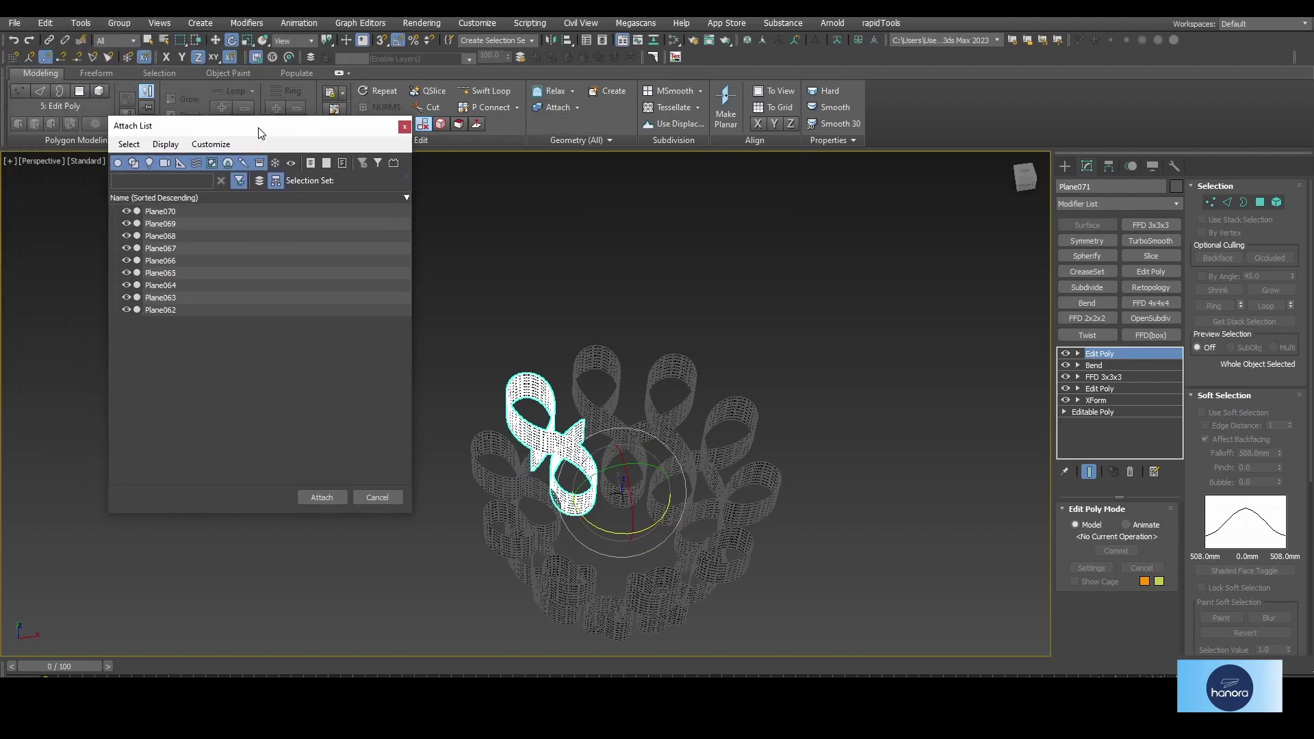
click(228, 273)
key(ctrl+a)
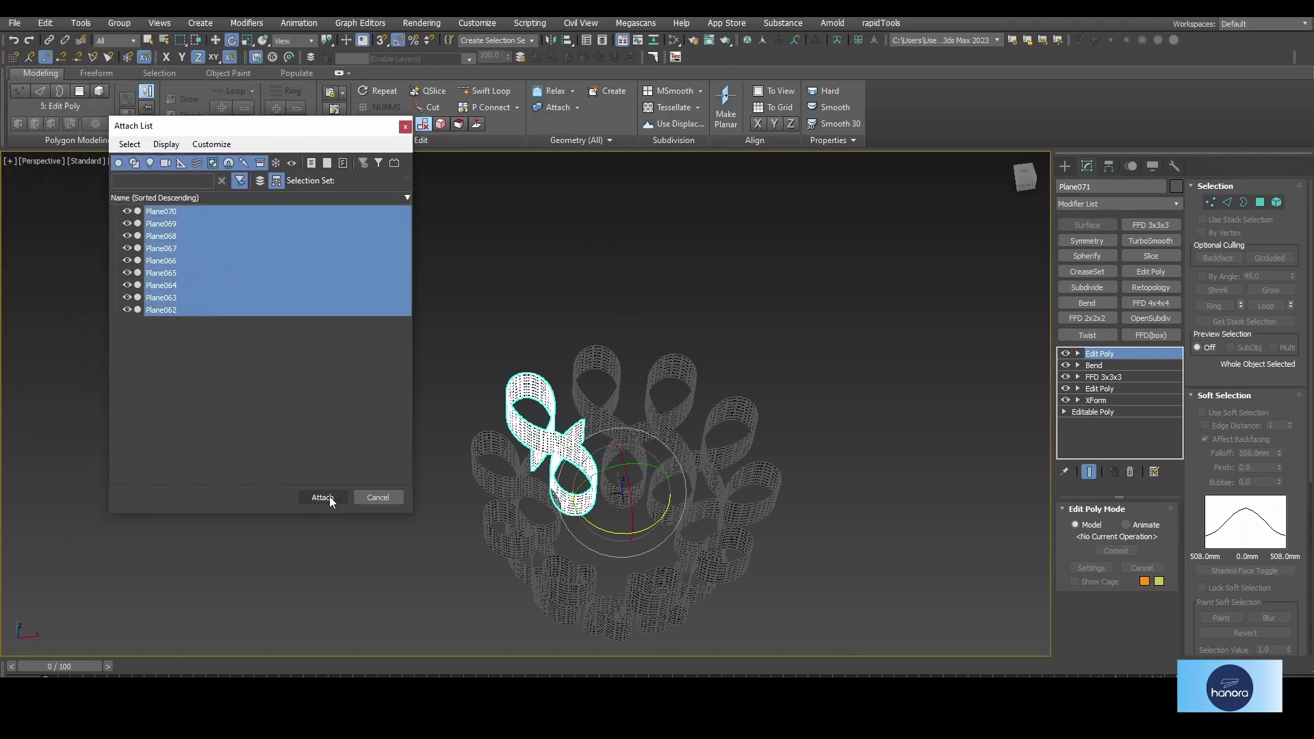
click(322, 497)
Weld the ribbon's vertices with a 54.733mm threshold
click(1212, 202)
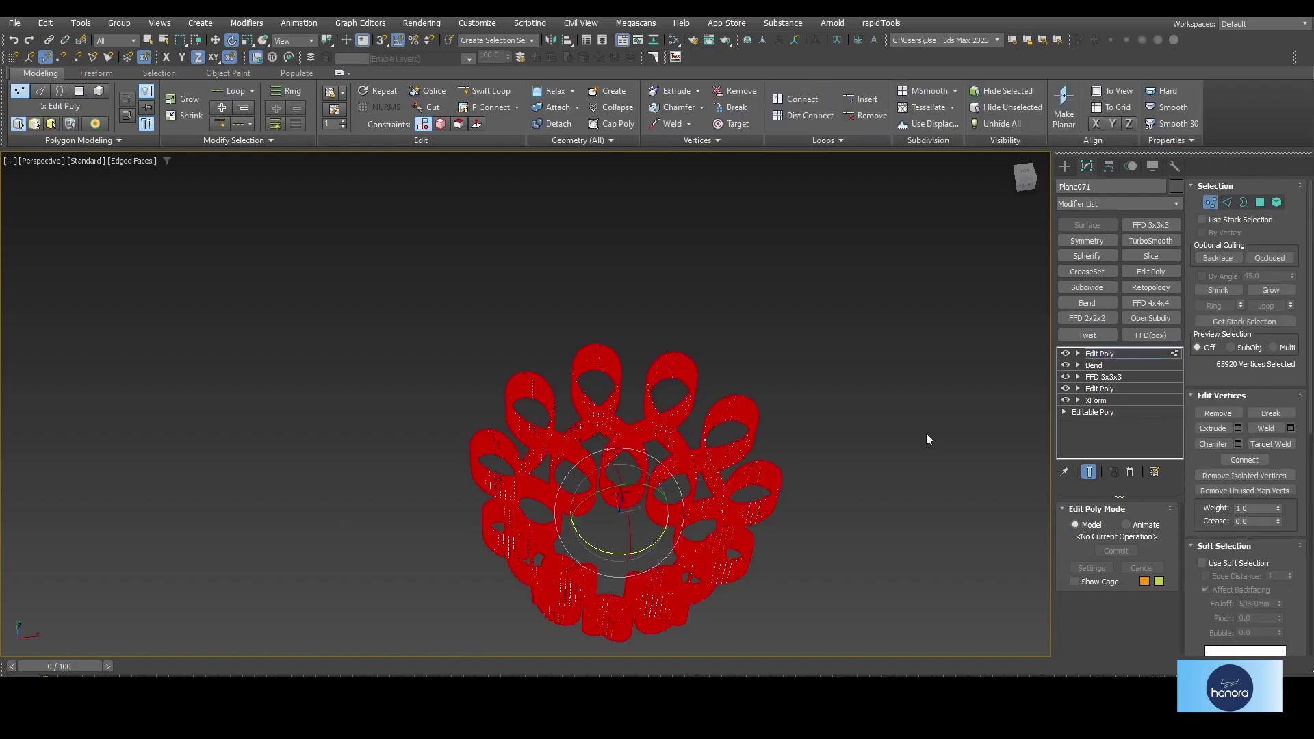
scroll(629, 457, up, 5)
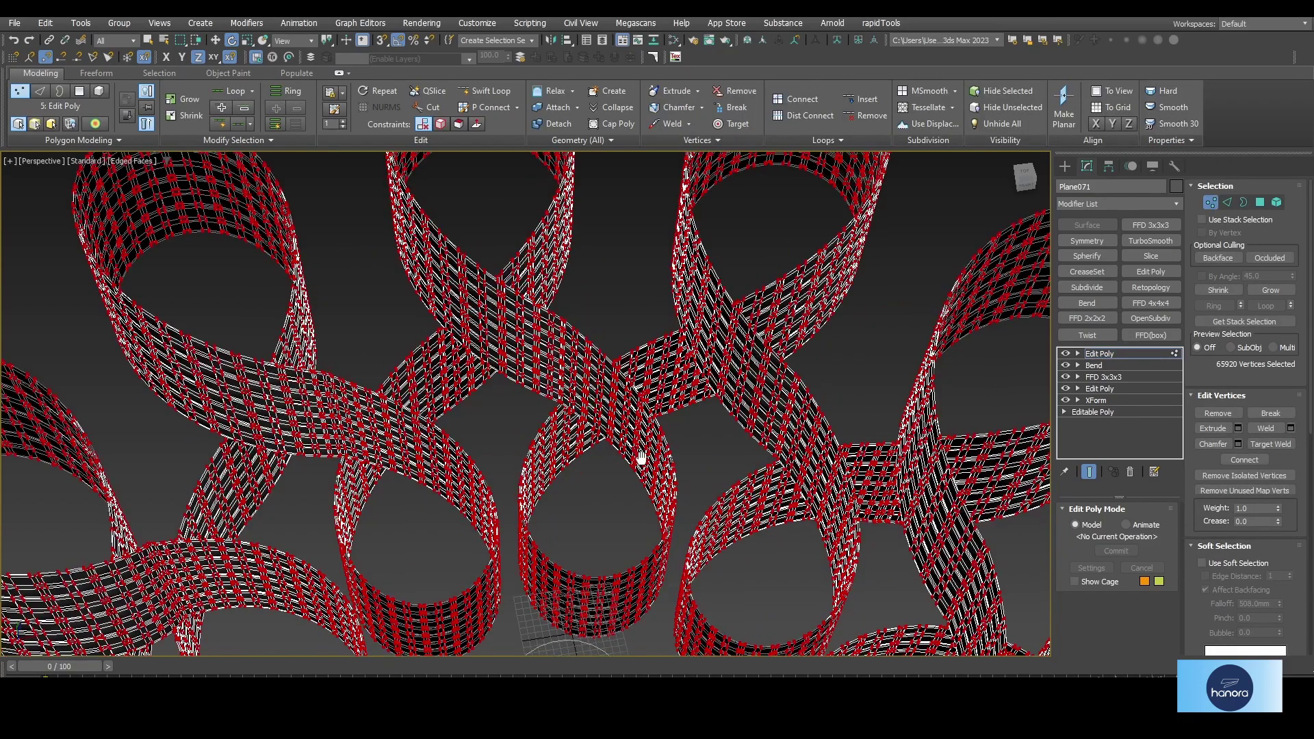
scroll(639, 455, up, 3)
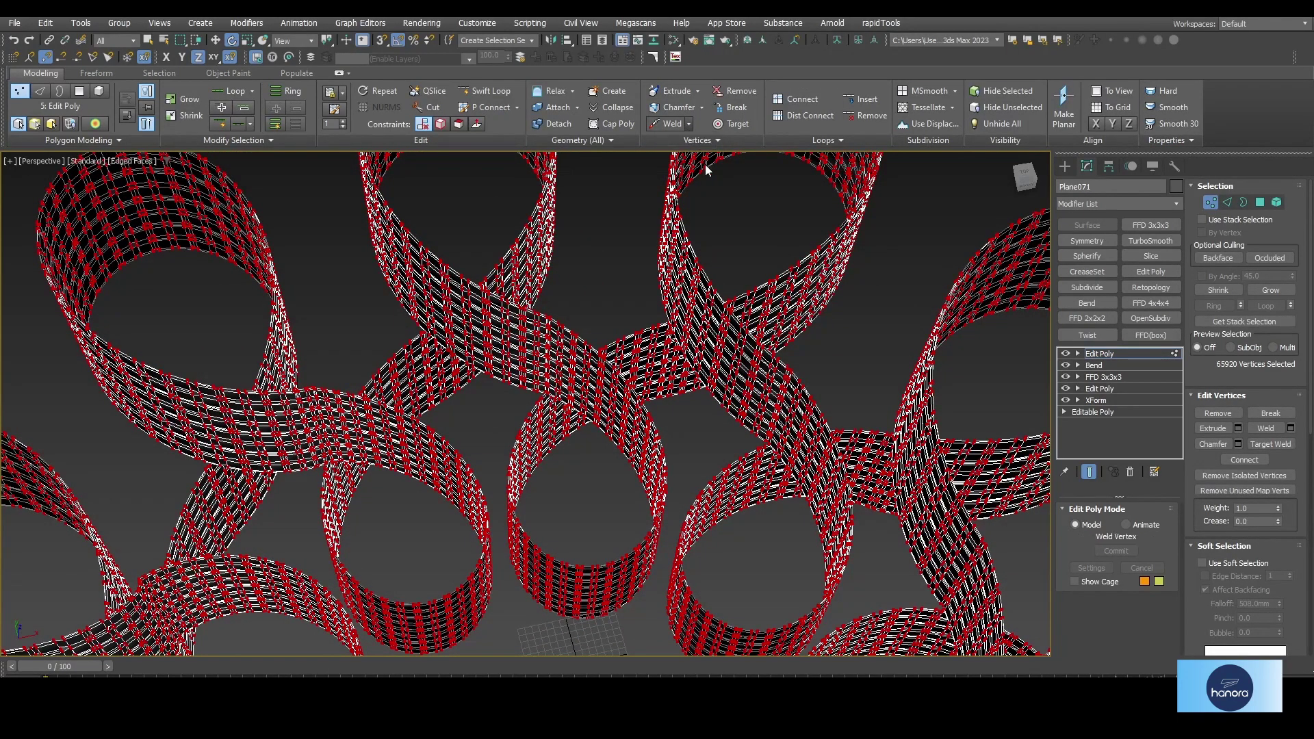
click(689, 124)
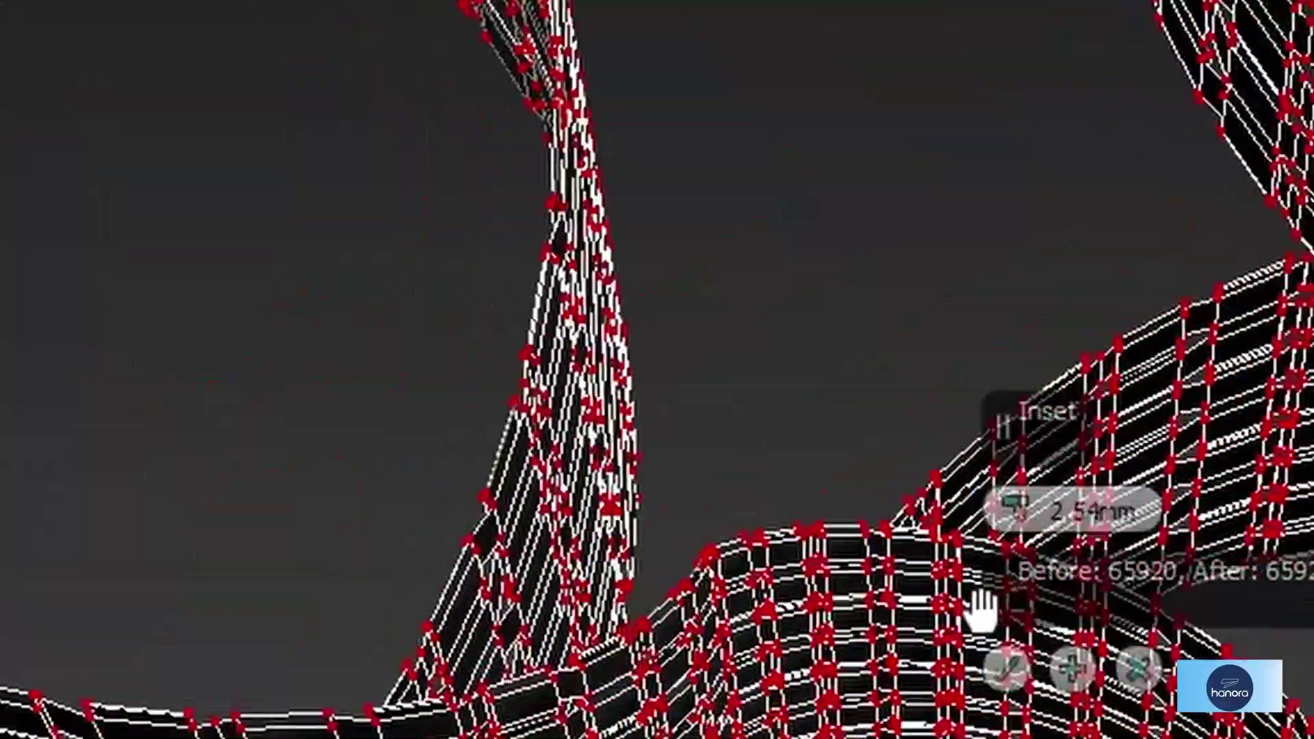
mouse_move(981, 609)
alt+middle_down()
mouse_move(710, 587)
mouse_move(271, 405)
mouse_move(573, 461)
mouse_move(626, 390)
mouse_move(549, 438)
alt+middle_up()
scroll(636, 402, up, 2)
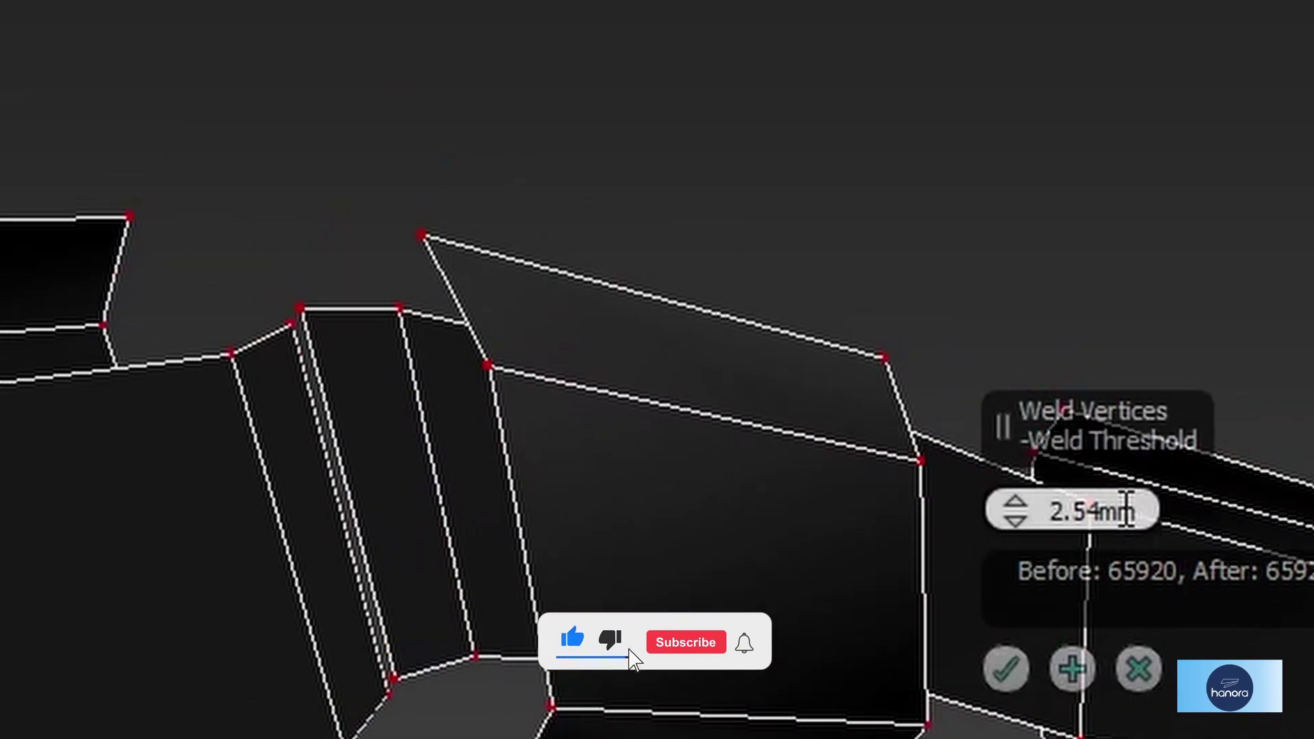
drag(1016, 510, 1034, 676)
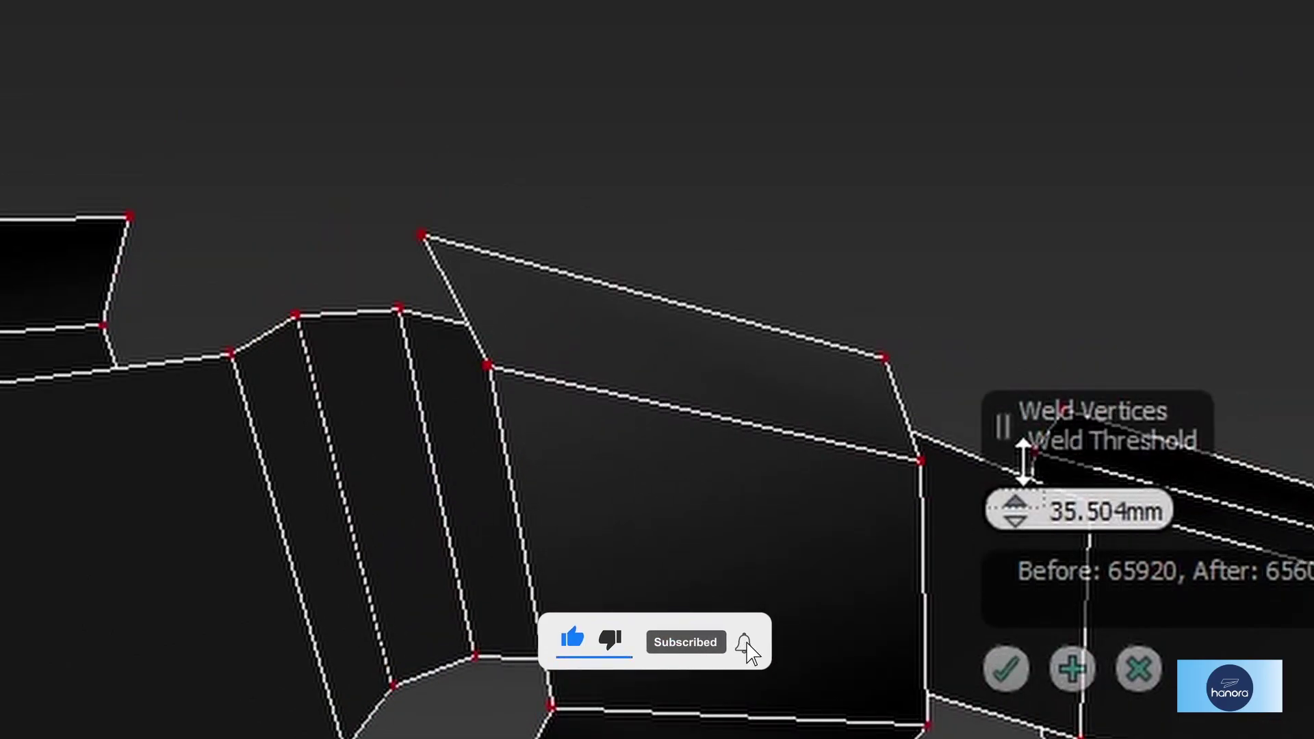
click(1029, 664)
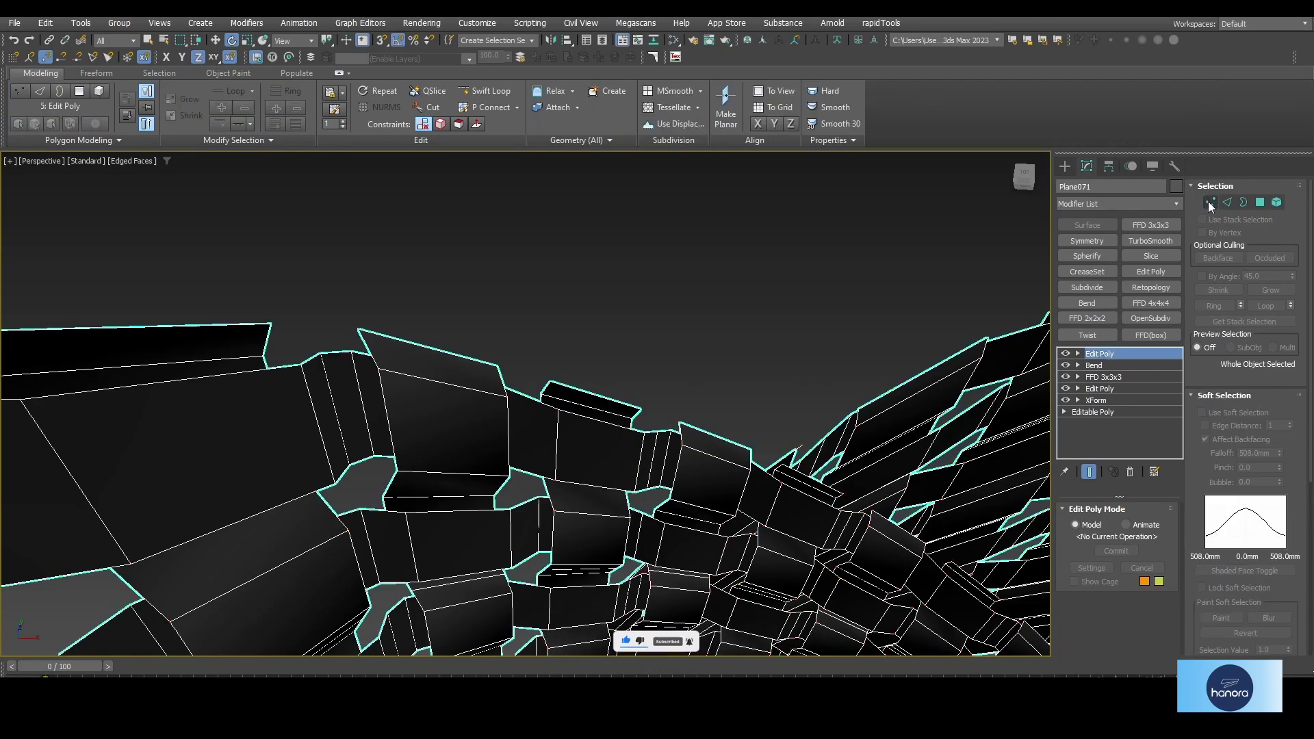
click(1115, 204)
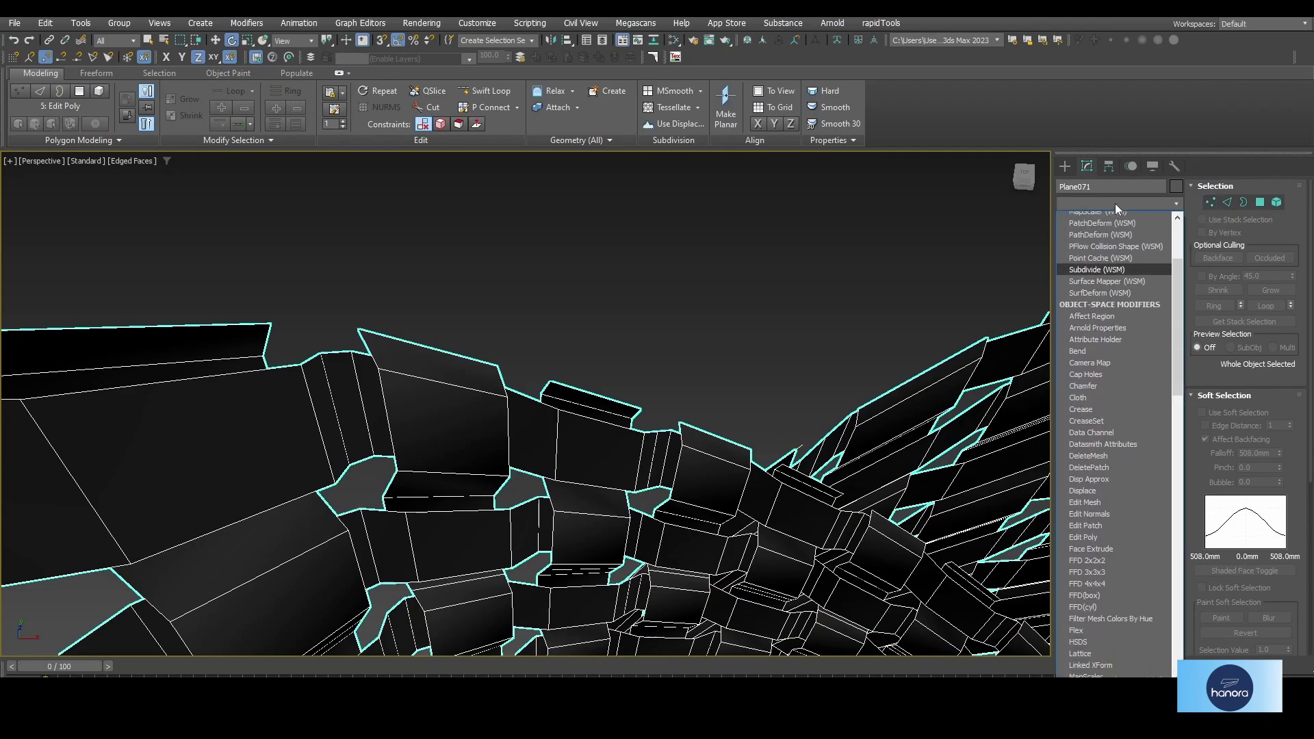
Add a Shell modifier to the woven mesh with Select Edges enabled
text(sh)
key(Return)
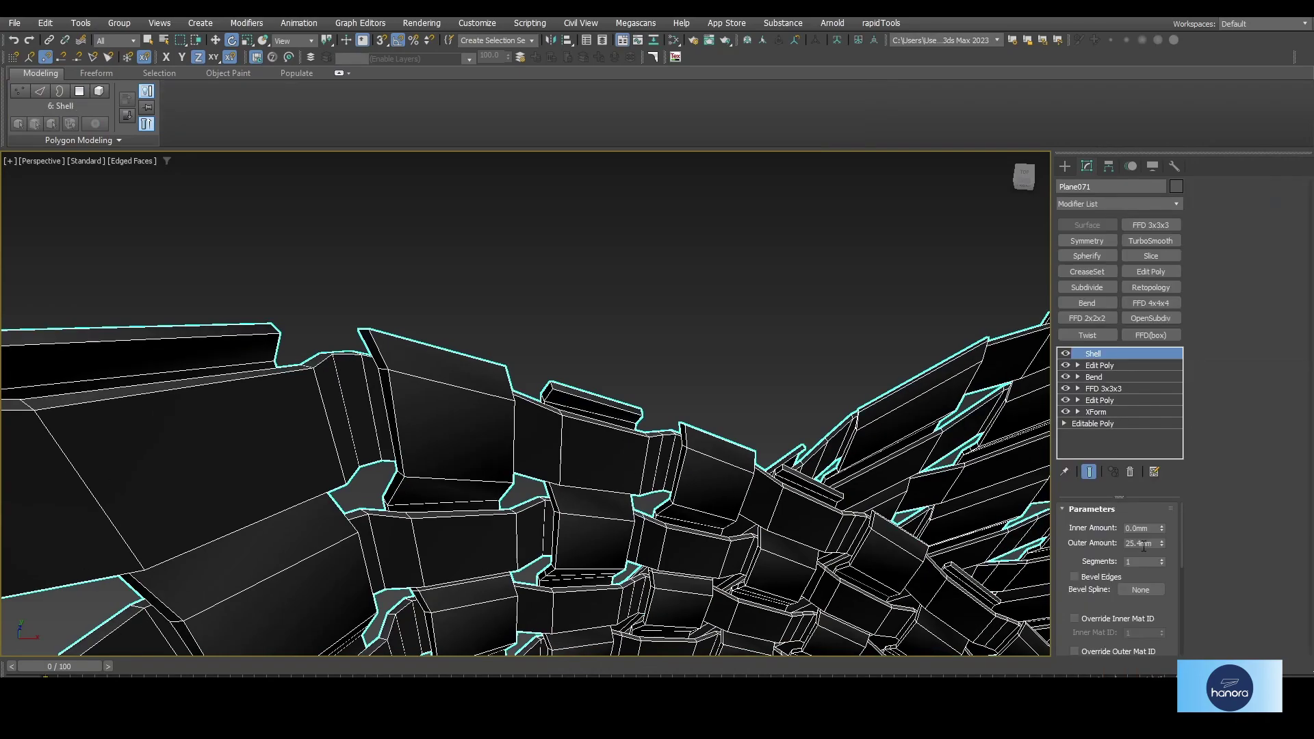
drag(1183, 548, 1183, 650)
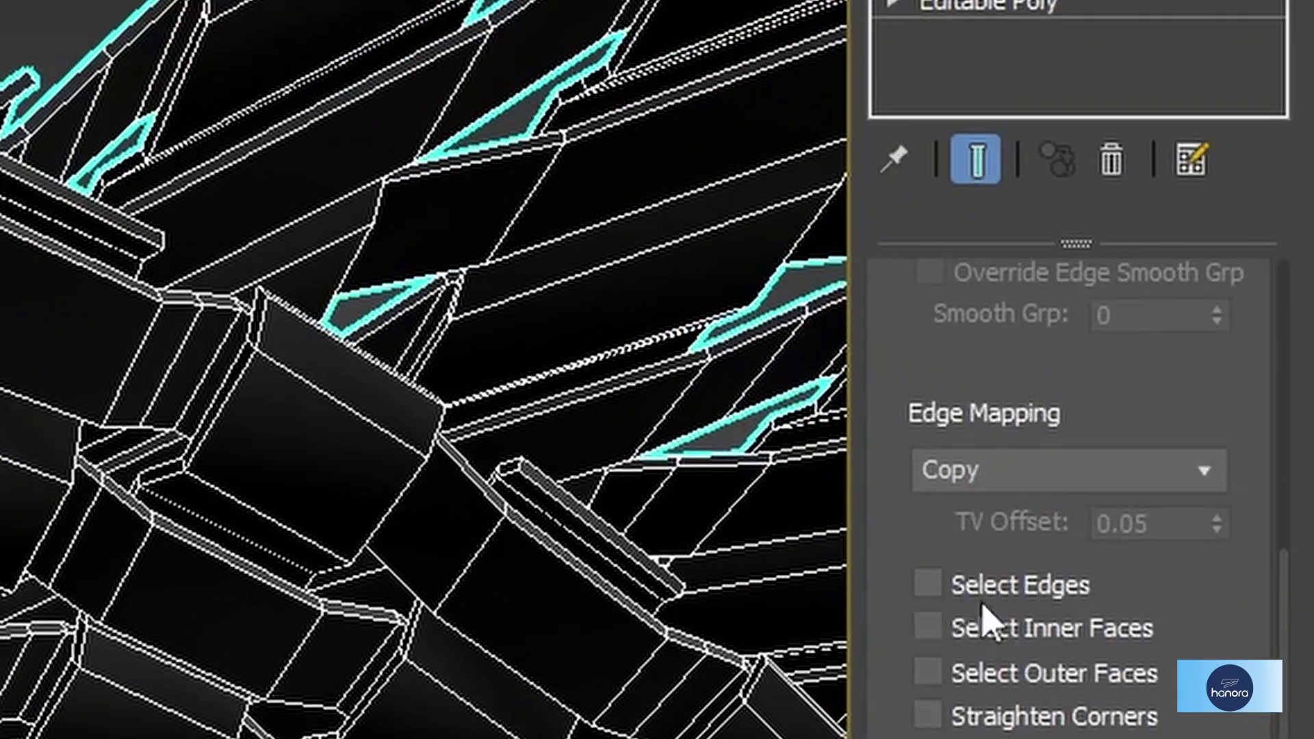
click(1027, 590)
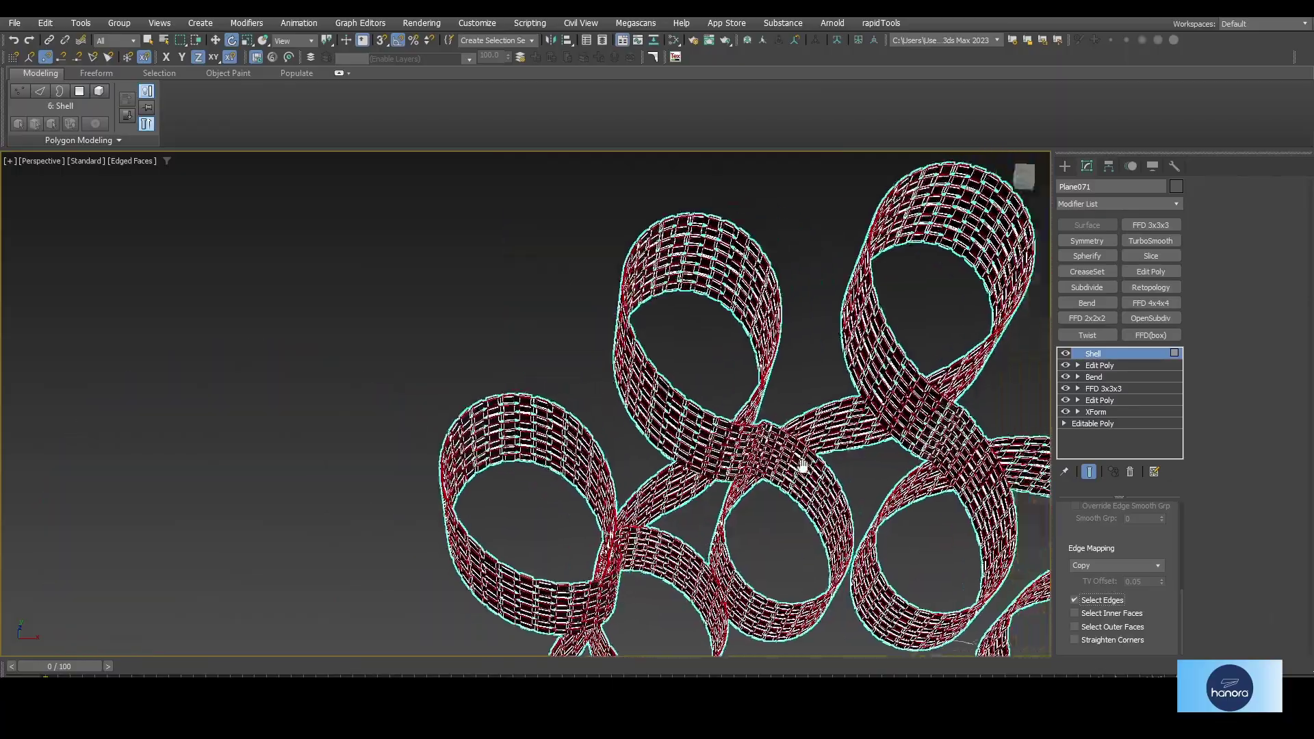
Add an Edit Poly modifier above Shell and select all 65600 polygons
alt+middle_drag(802, 465, 938, 446)
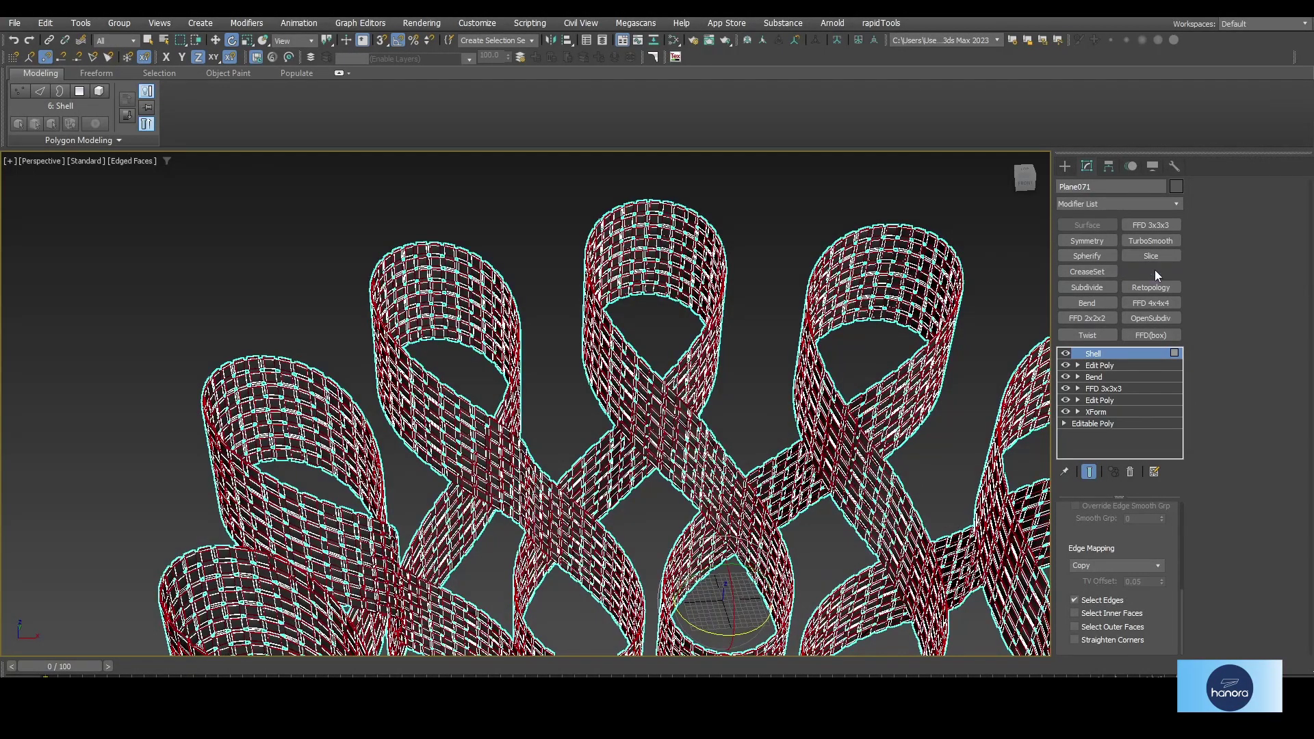
click(1155, 272)
click(1261, 203)
key(ctrl+a)
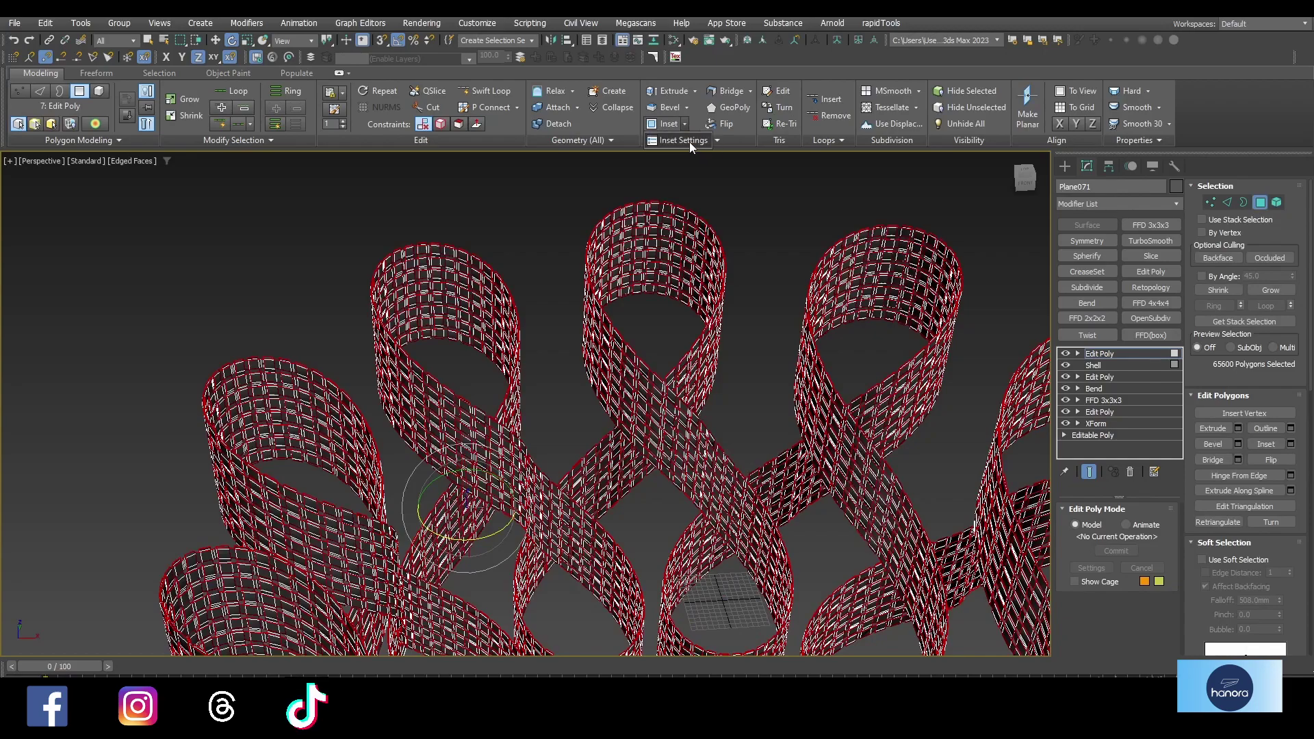
Inset all selected polygons of the woven mesh by 2.0mm
click(689, 142)
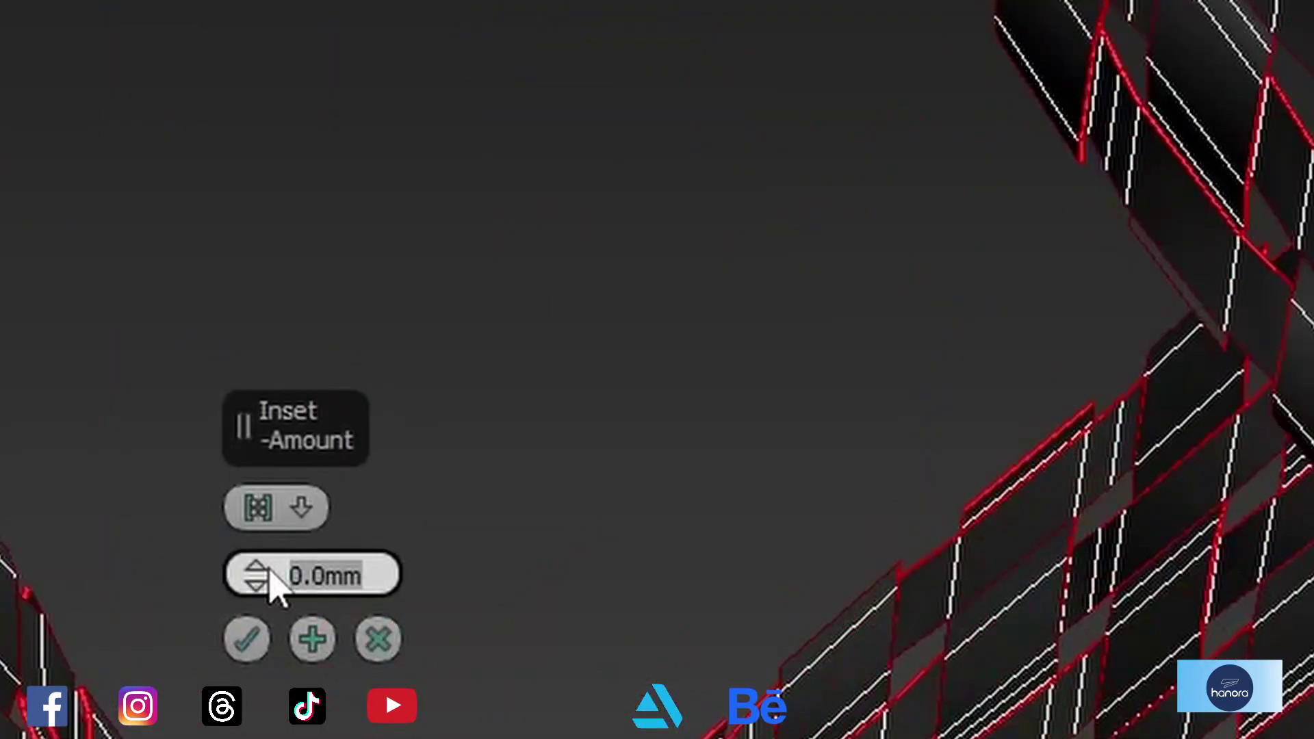
text(2)
key(Return)
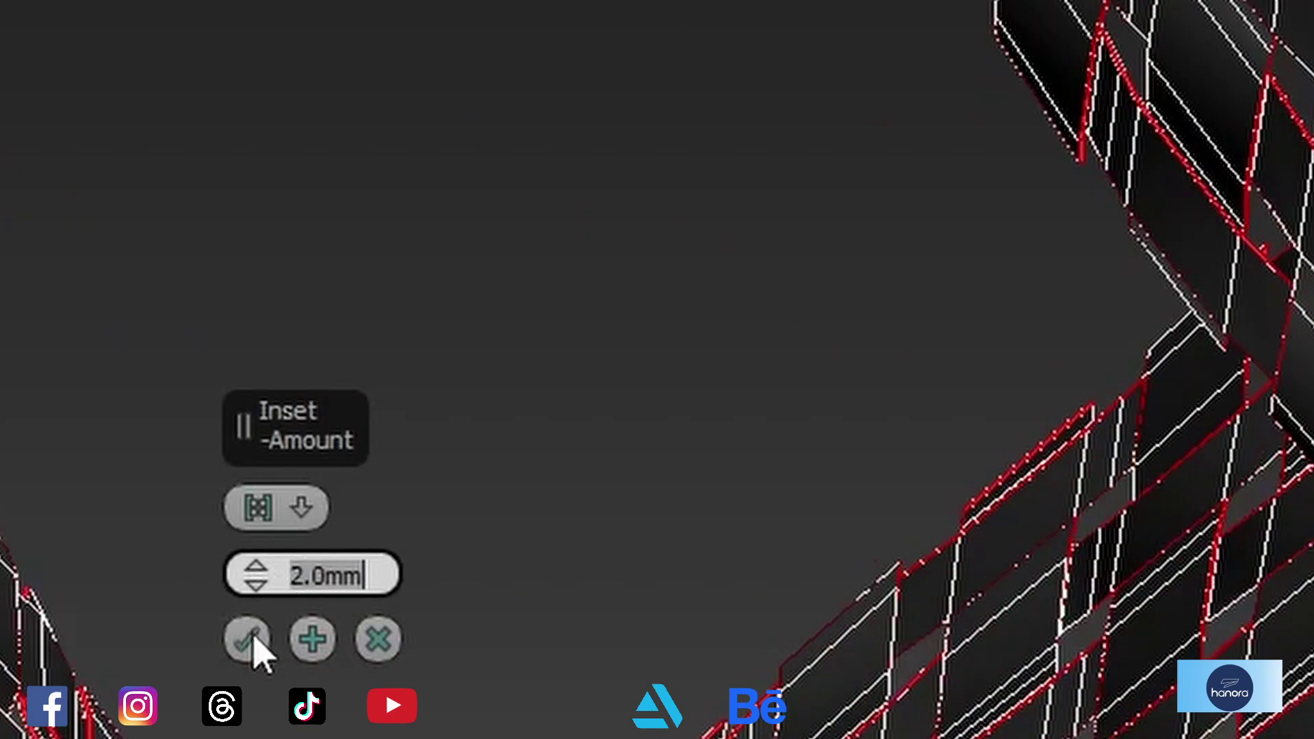
click(251, 640)
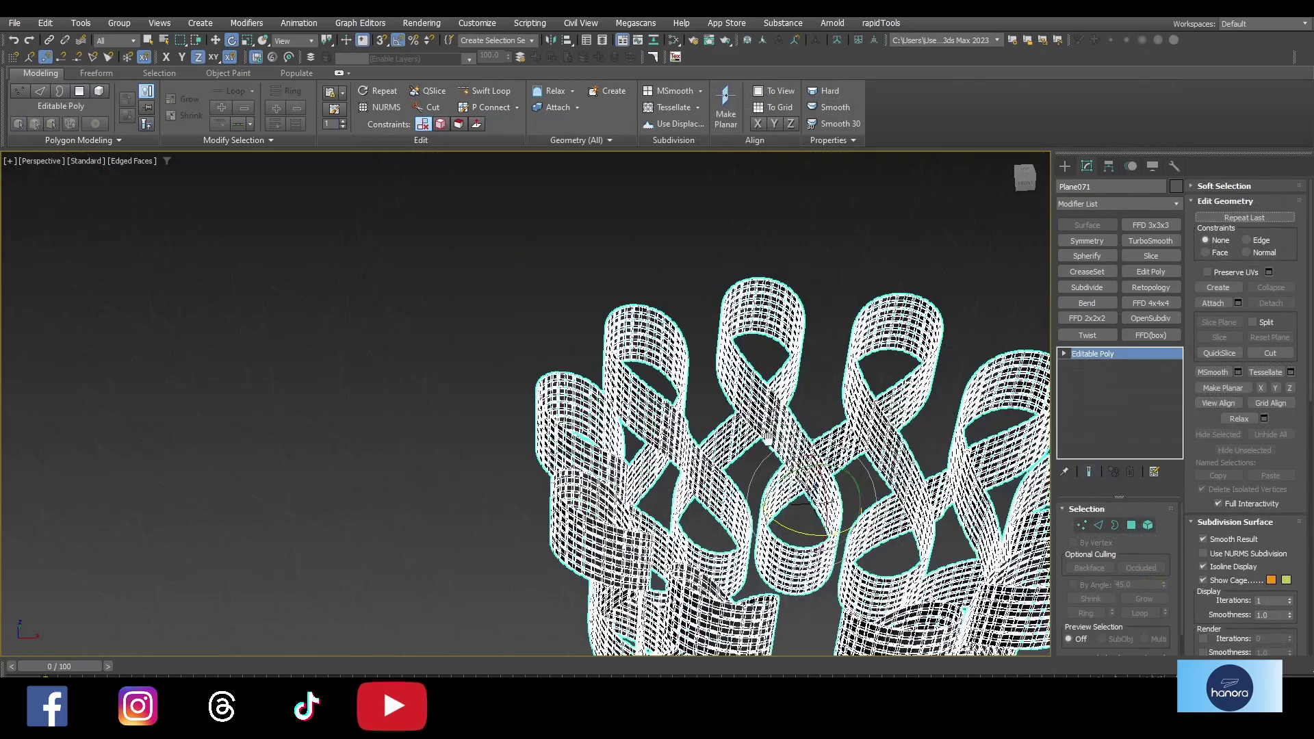
Add TurboSmooth, turn off Edged Faces, and deselect to view the smooth woven vase
click(1160, 242)
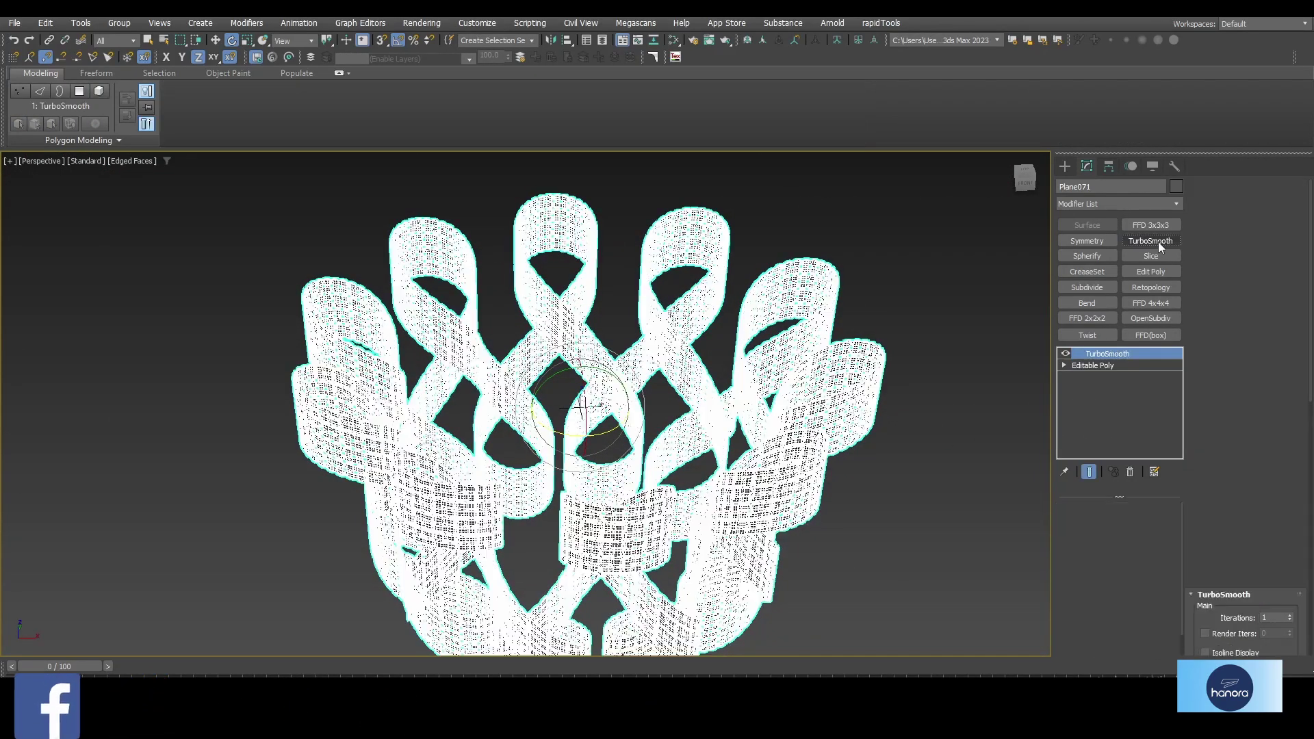
alt+middle_drag(894, 436, 883, 438)
key(F4)
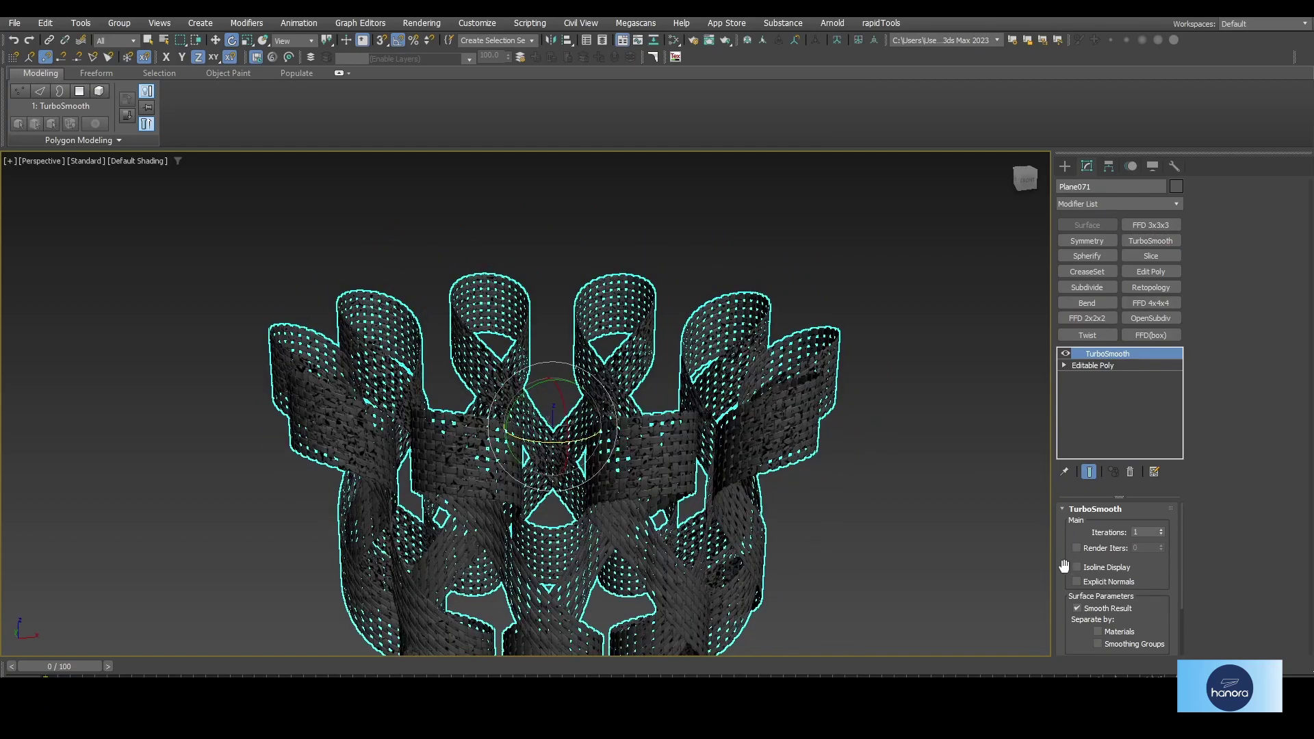
click(902, 483)
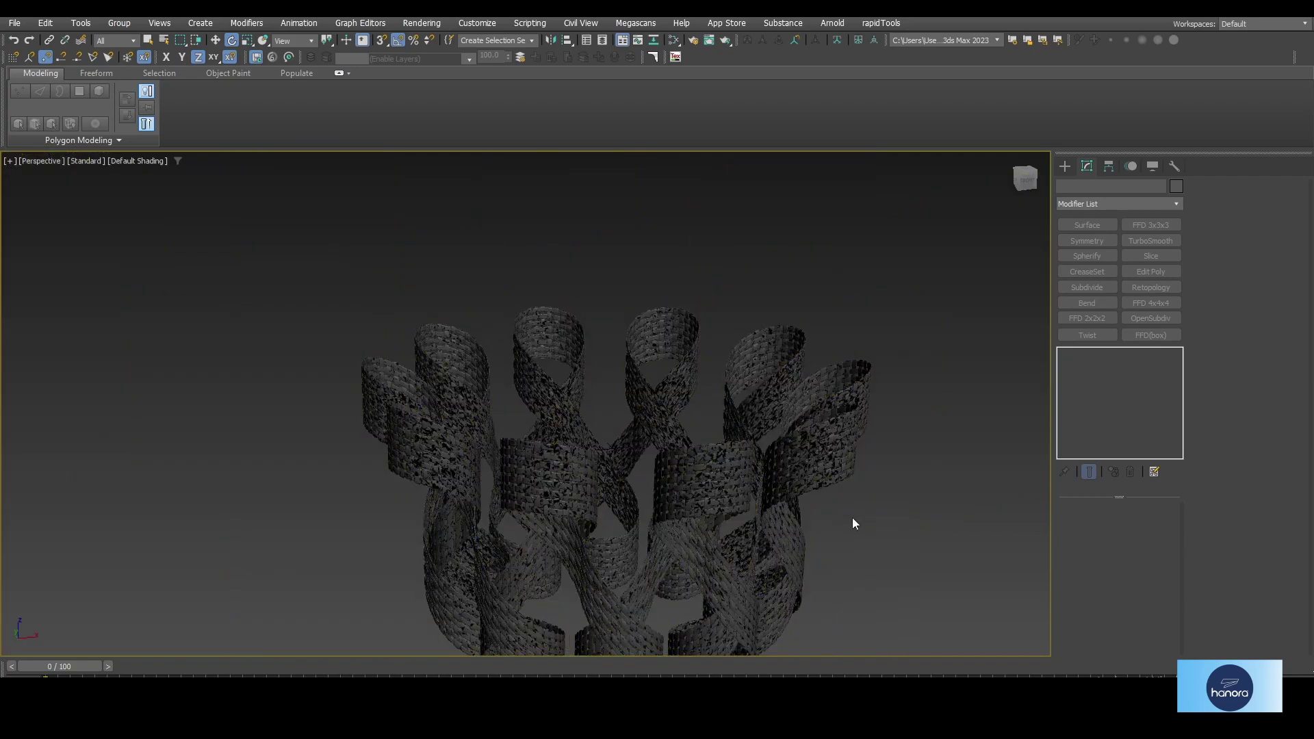